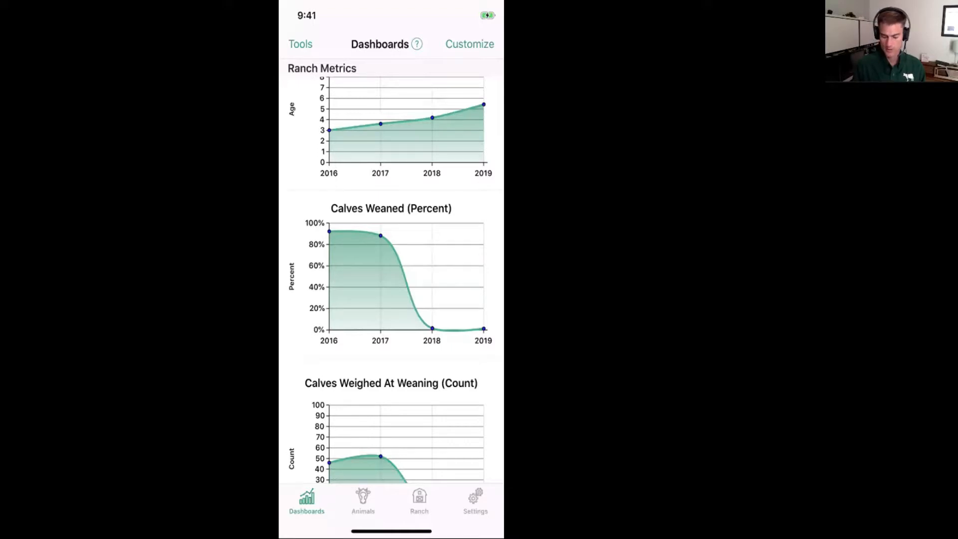
Open the animal list and view the history records of cow 102A and calf 102G, returning to the list
click(363, 500)
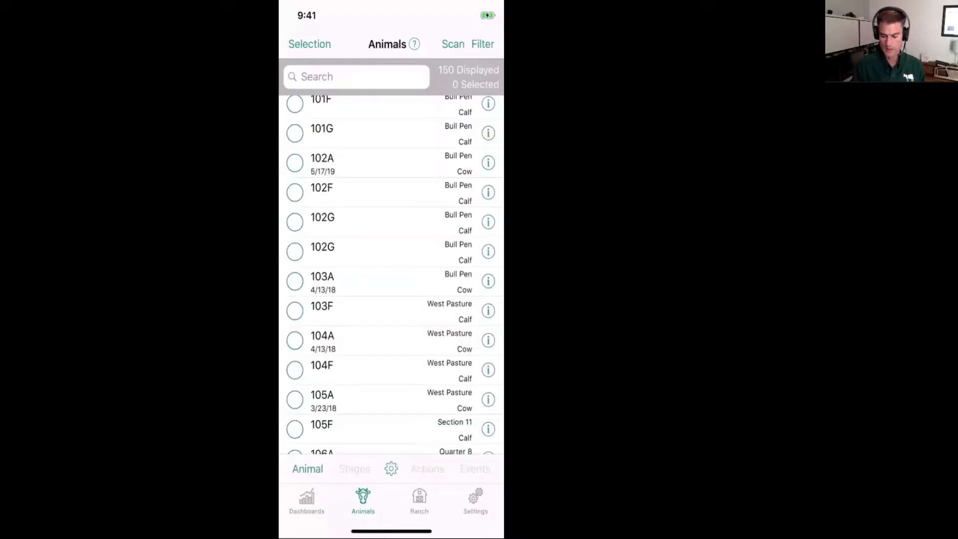
click(488, 163)
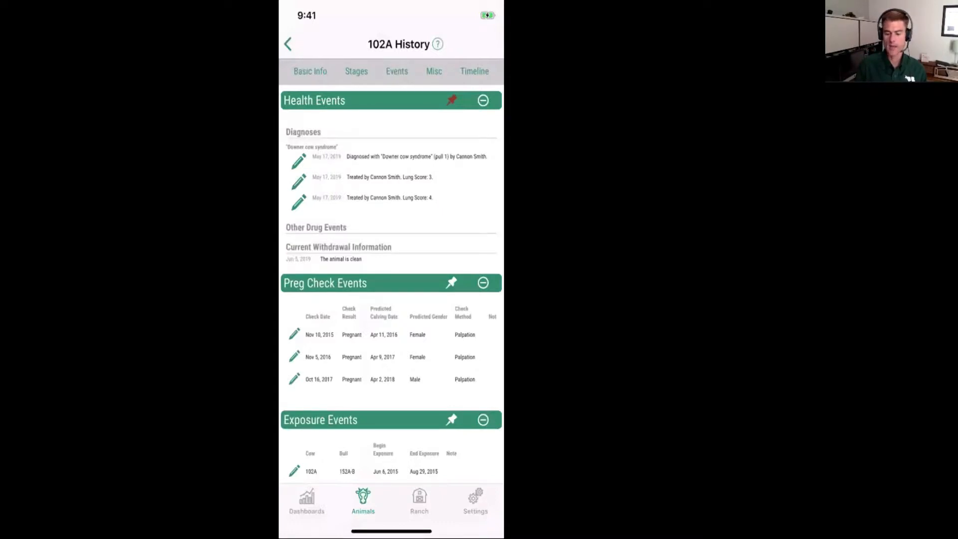
click(288, 44)
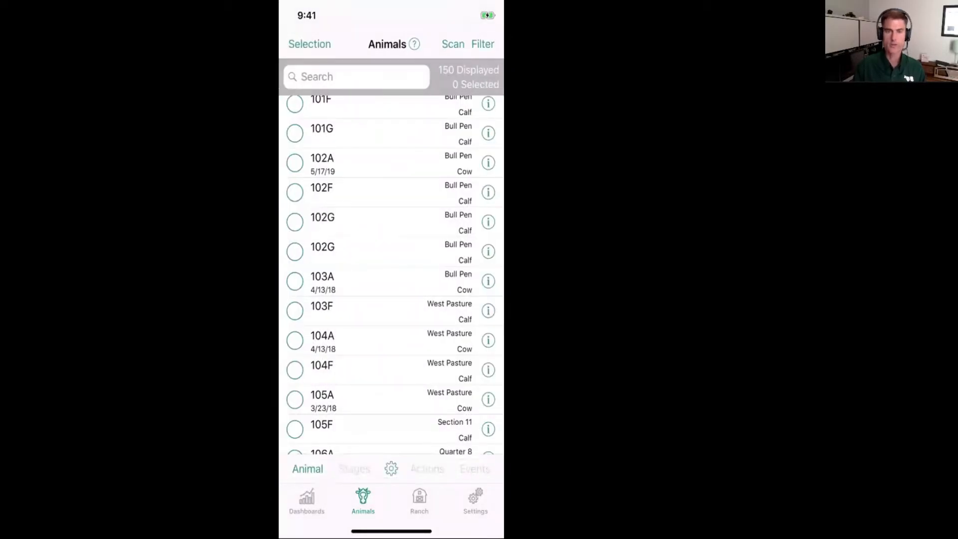
click(488, 222)
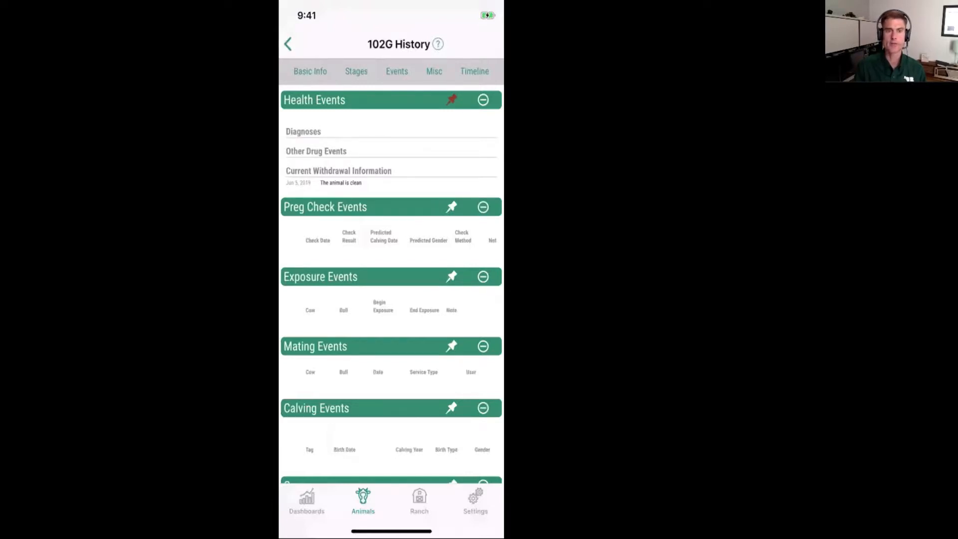
drag(282, 250, 366, 250)
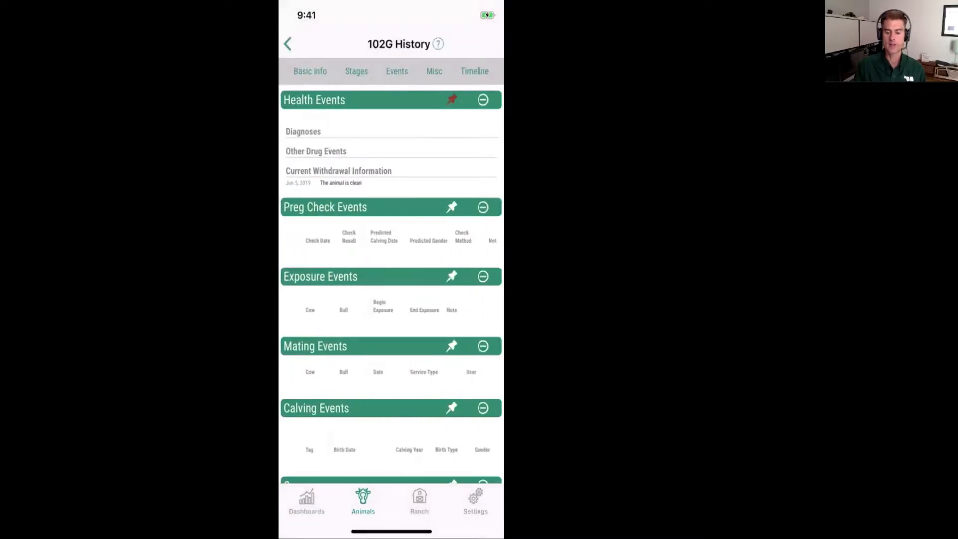
drag(282, 250, 414, 250)
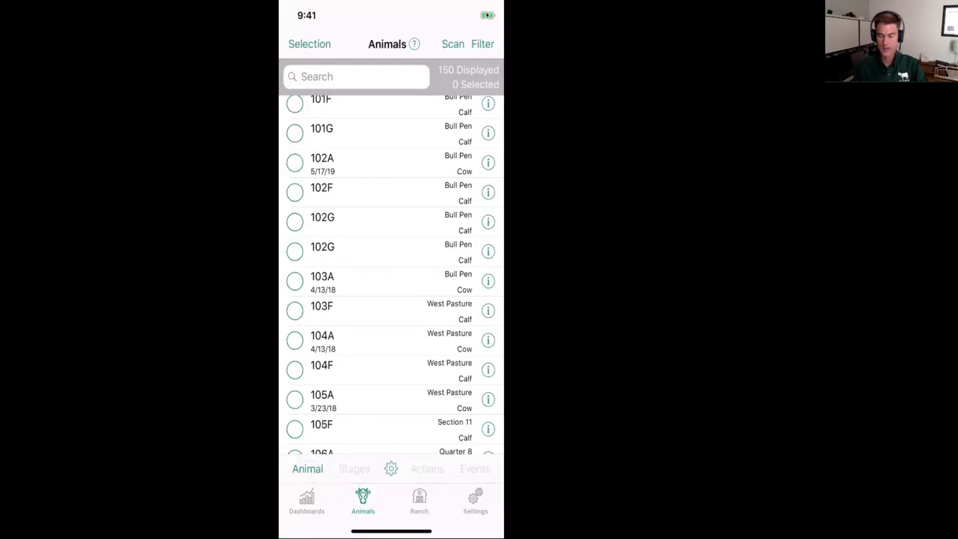
Review the main view and sync settings, and return to the animal list
click(476, 500)
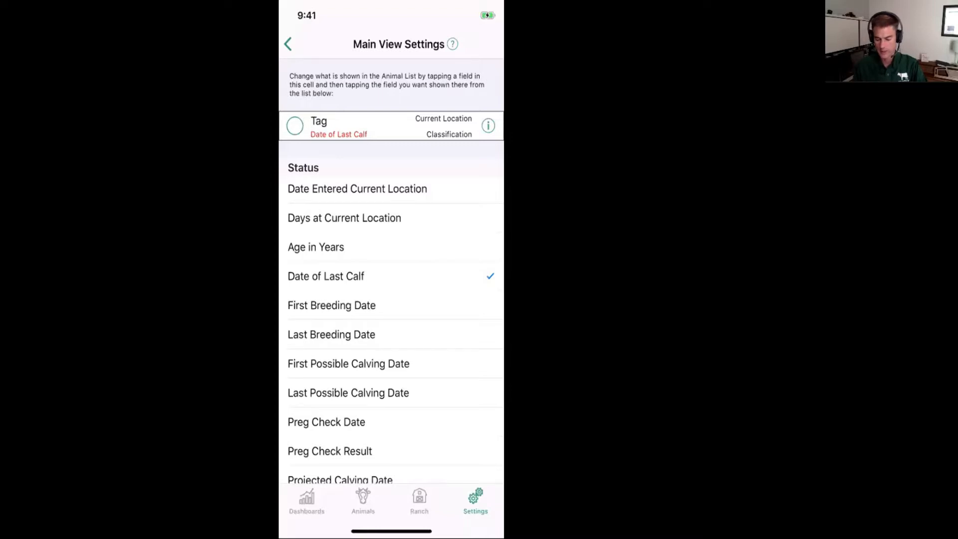
drag(282, 250, 499, 250)
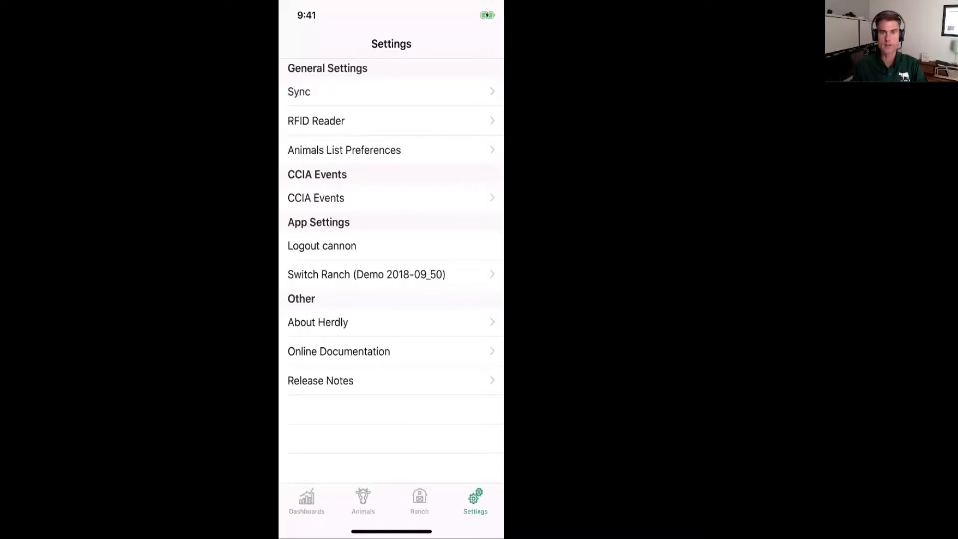
click(300, 92)
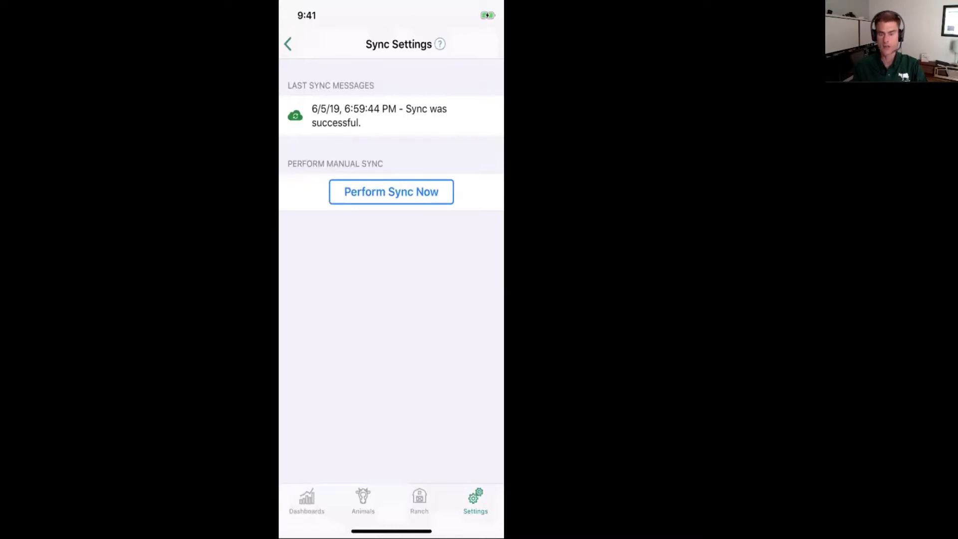
click(288, 44)
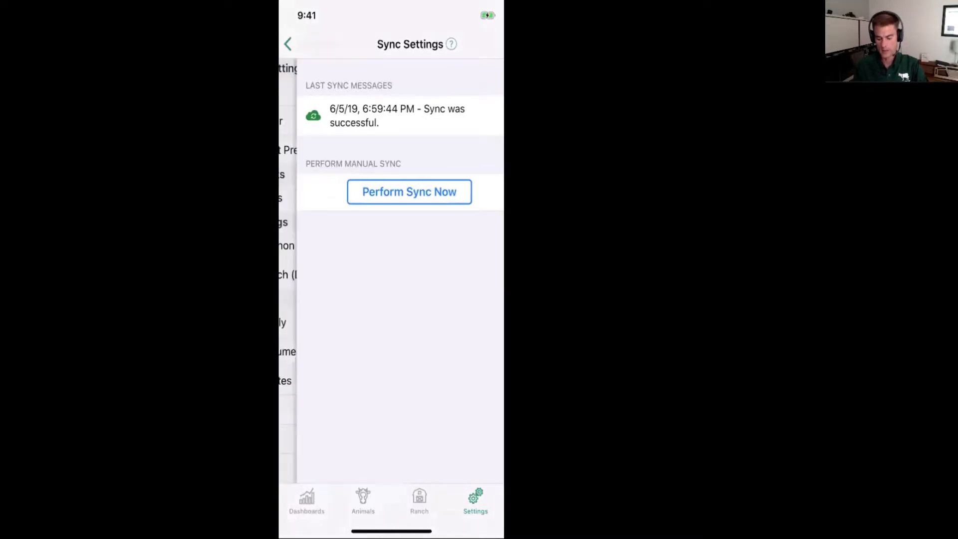
click(363, 499)
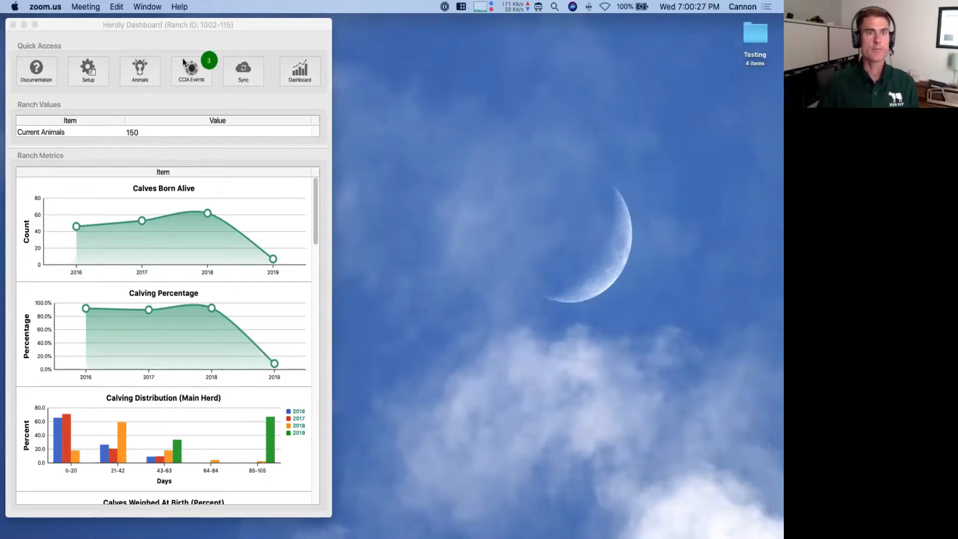
Switch to the Herdly desktop dashboard and sync the ranch data
click(181, 28)
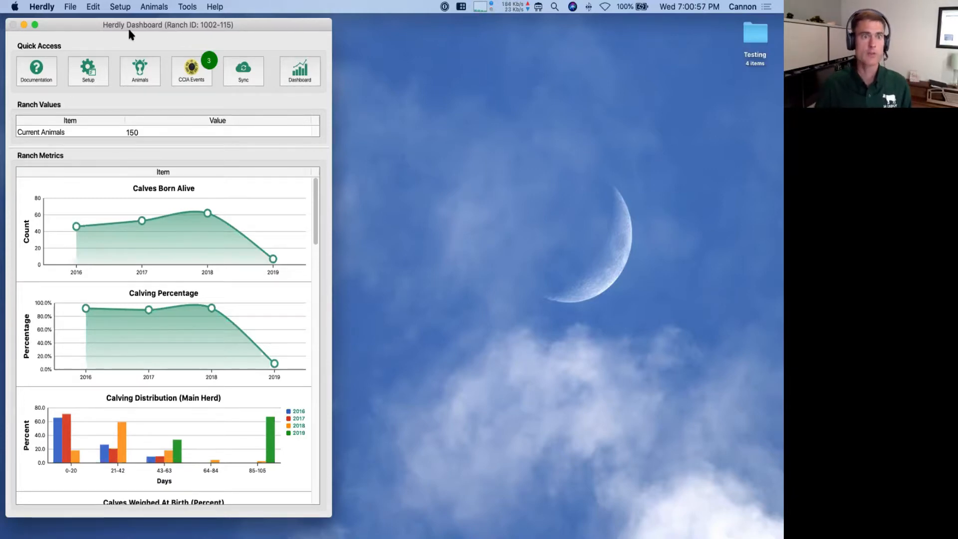
click(70, 9)
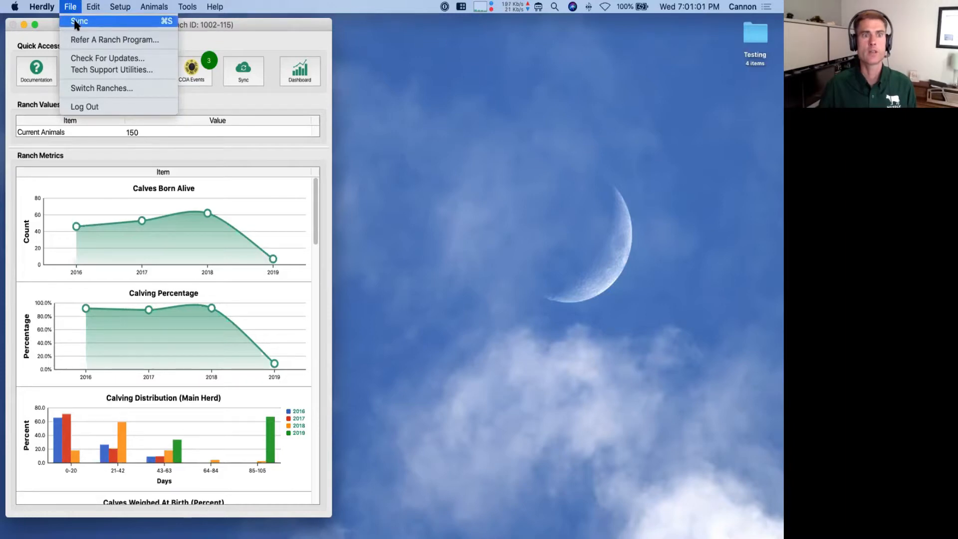
click(76, 22)
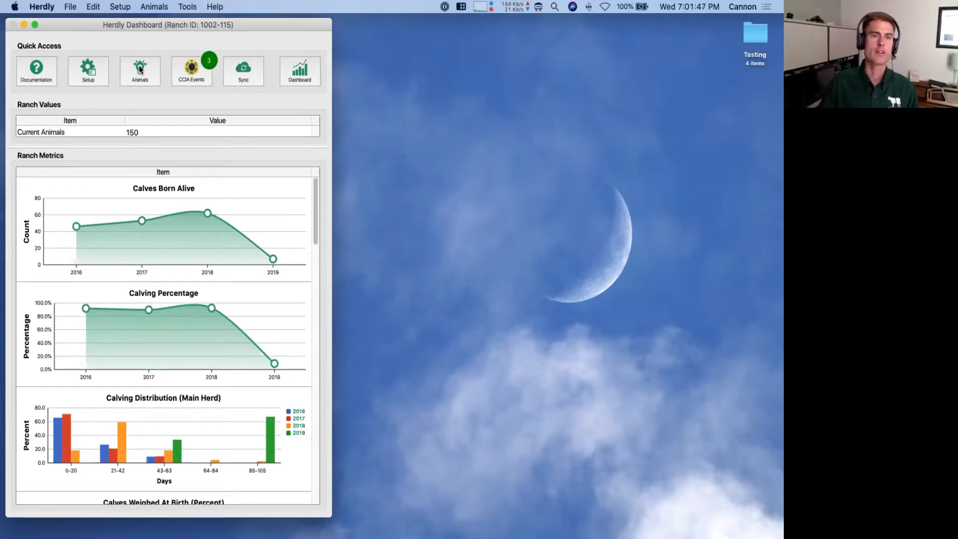
Open the Animal List window from the dashboard
click(149, 7)
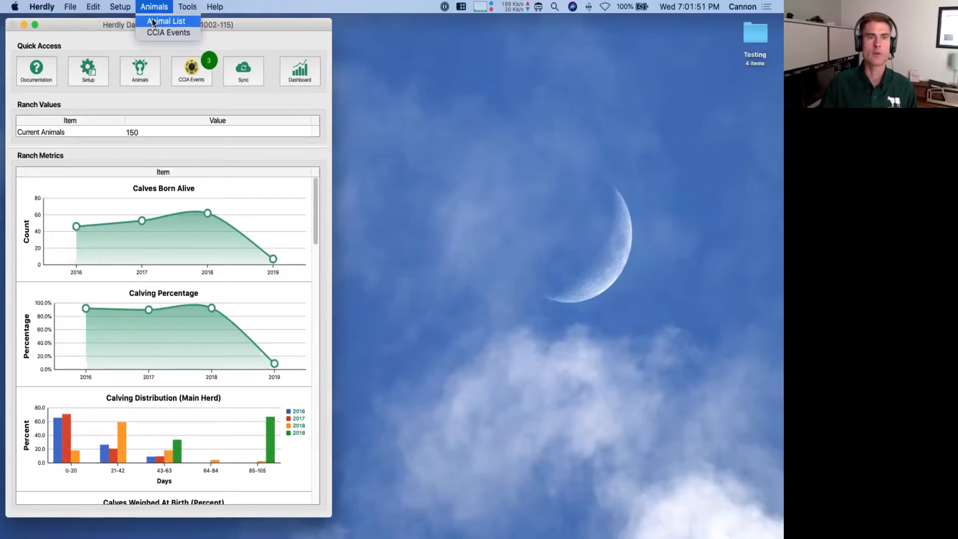
click(153, 21)
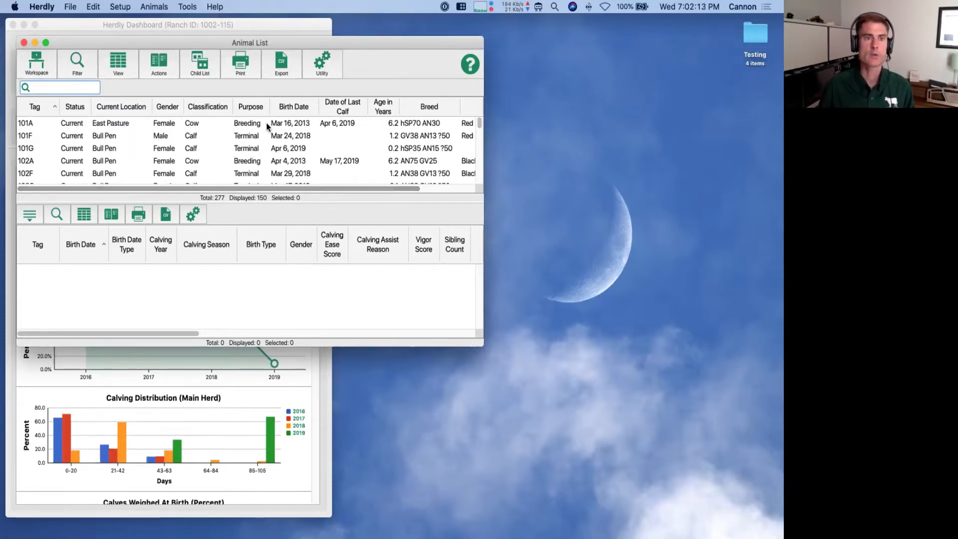
click(159, 8)
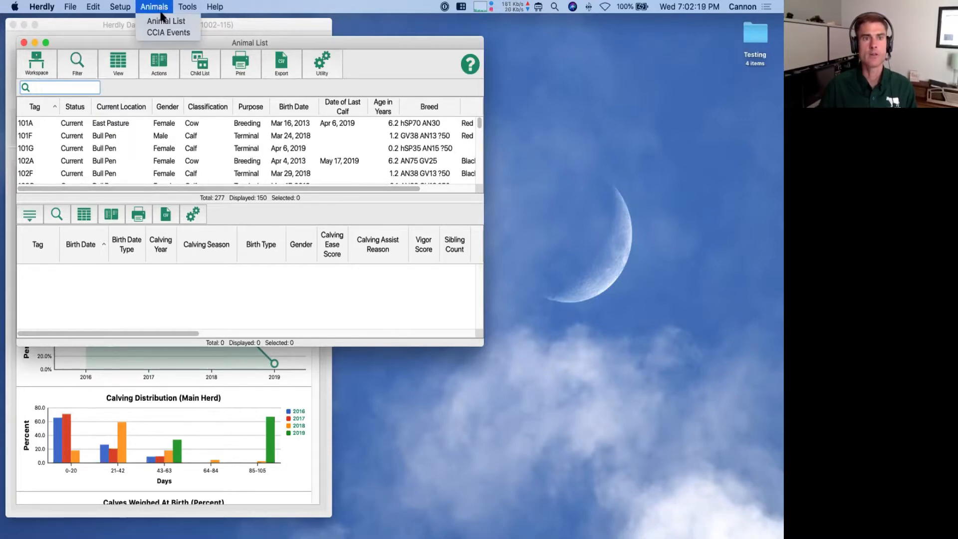
click(163, 22)
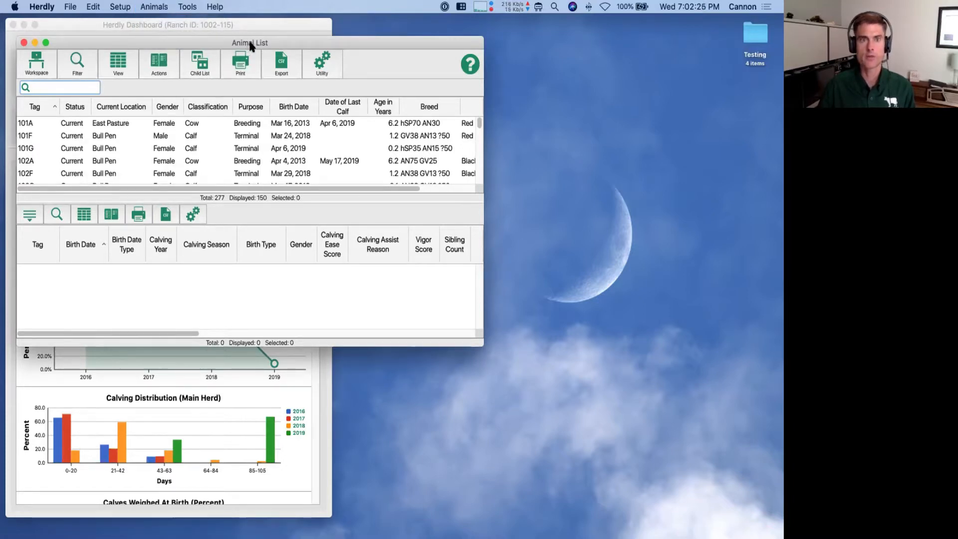
Open a second Animal List window and move it beside the first one
click(162, 7)
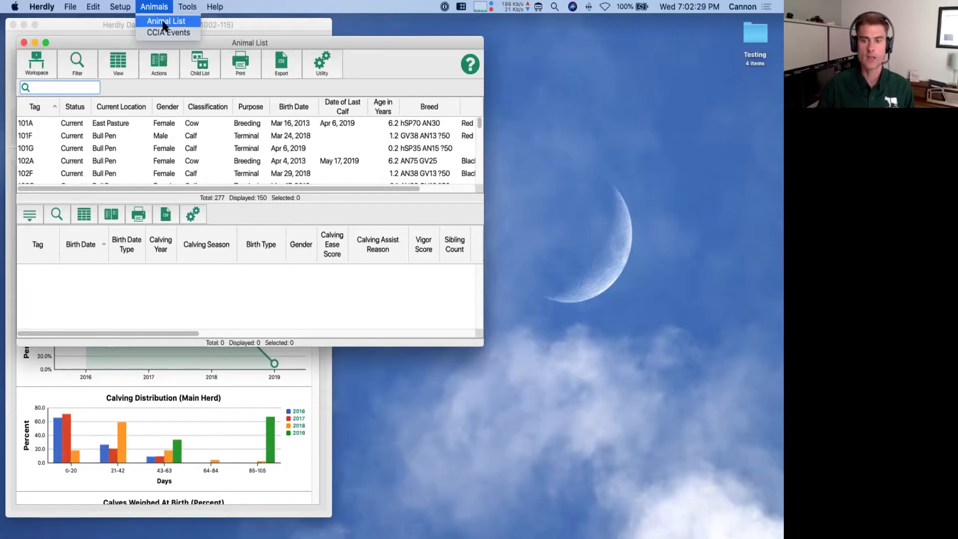
click(163, 22)
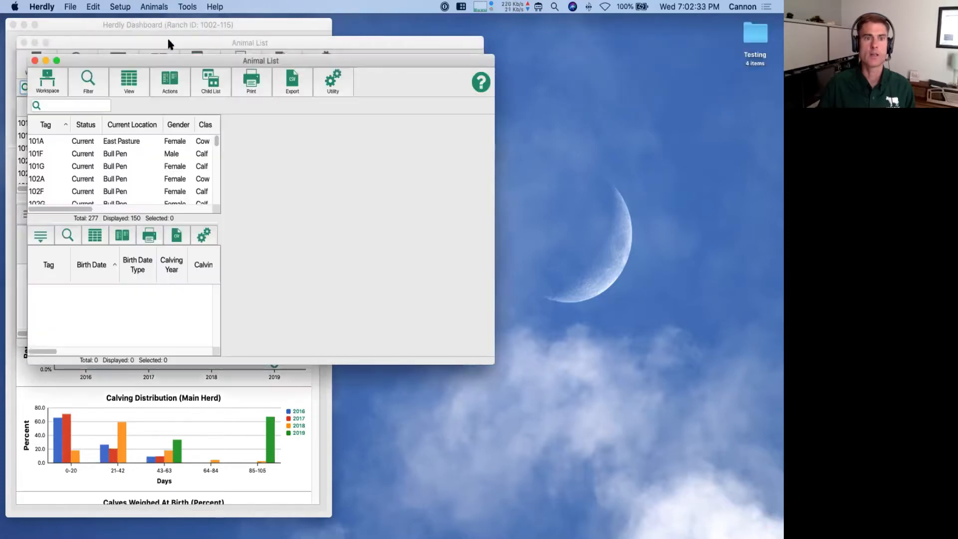
drag(173, 64, 448, 61)
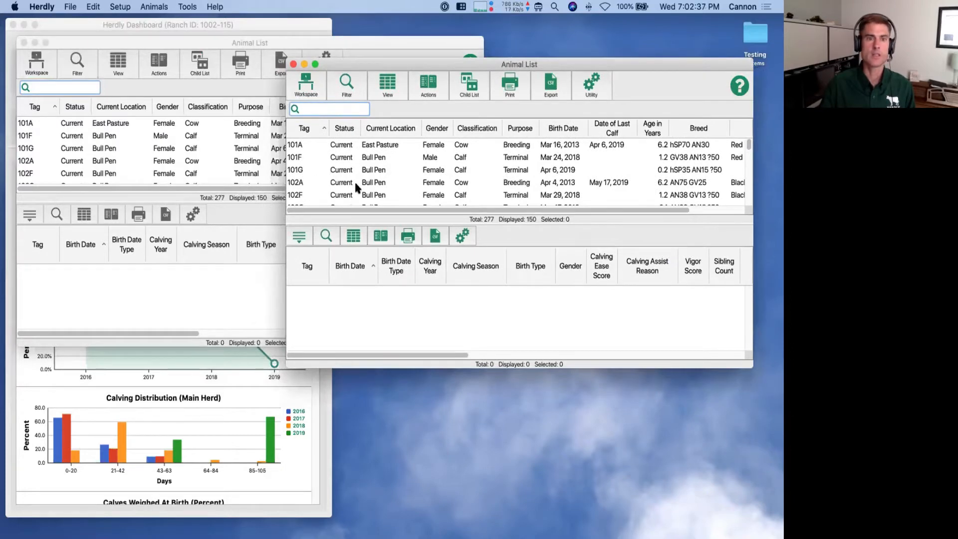
Search the second animal list for 101 and select cow 102A in the first list
text(101)
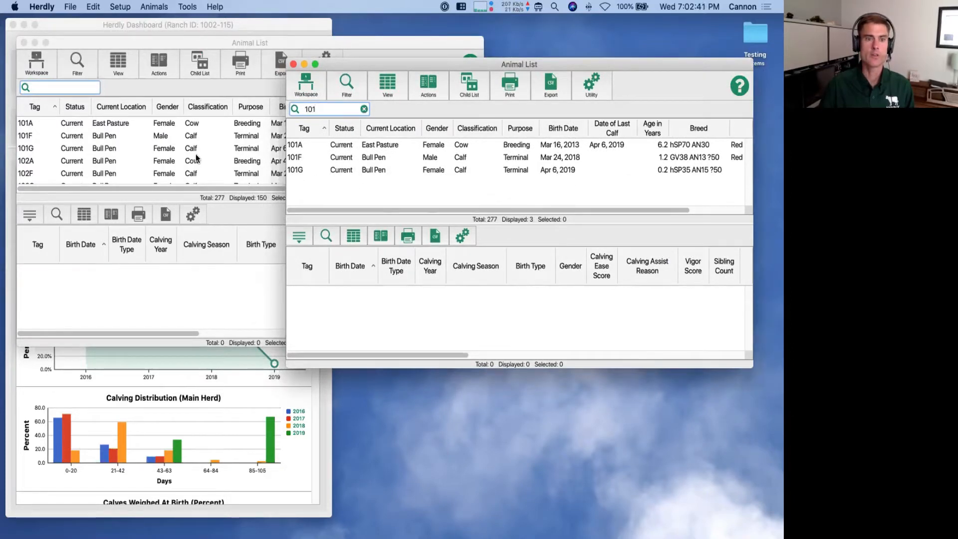
click(166, 160)
click(167, 161)
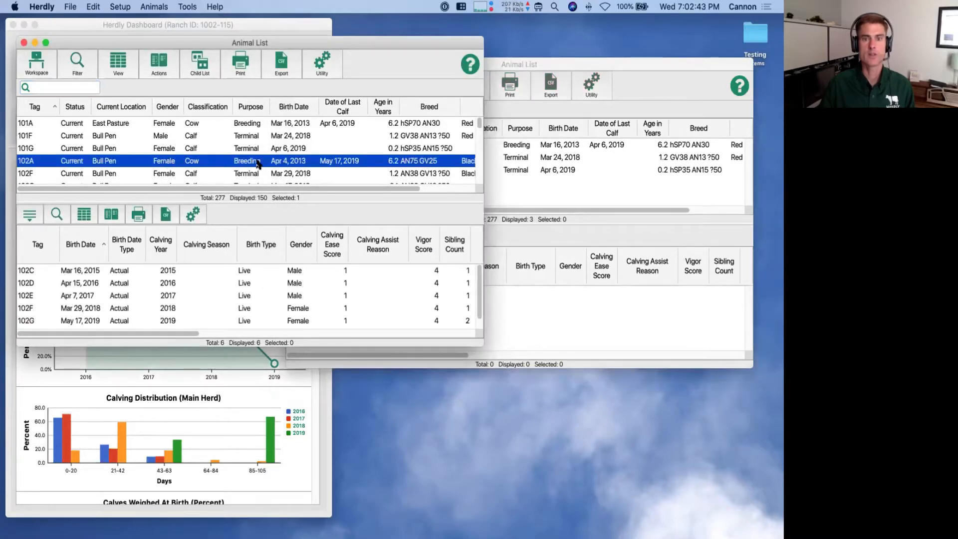
click(523, 61)
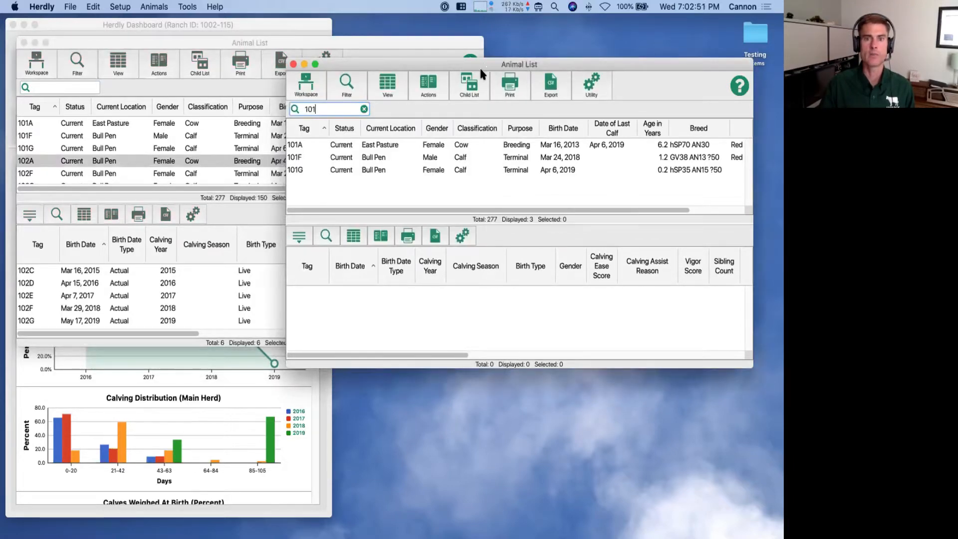
Open a third Animal List window, and close both it and the list filtered by 101
click(154, 8)
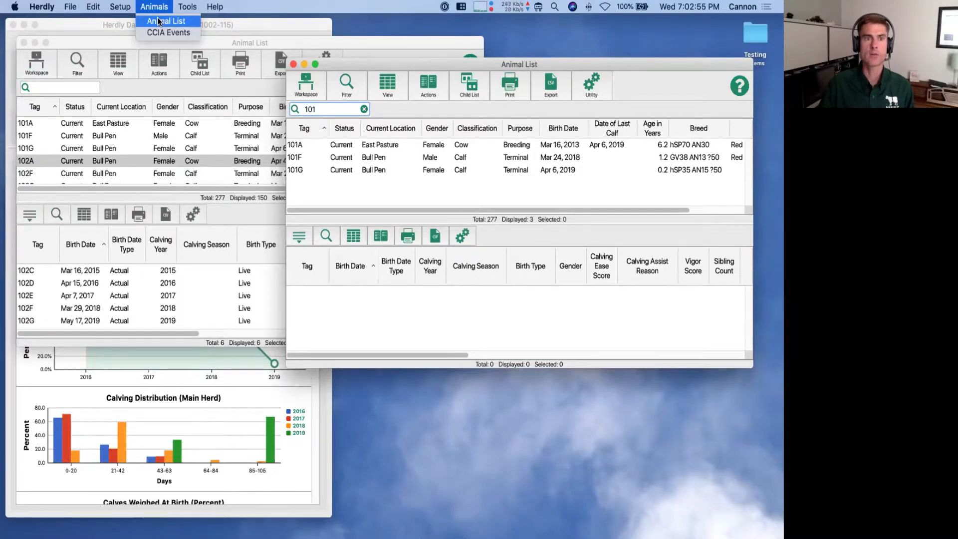
click(158, 21)
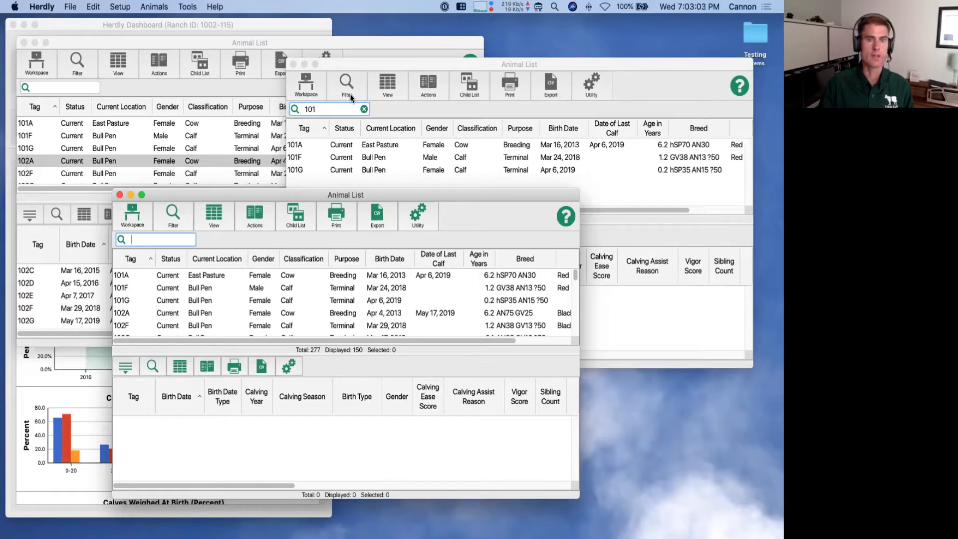
click(120, 195)
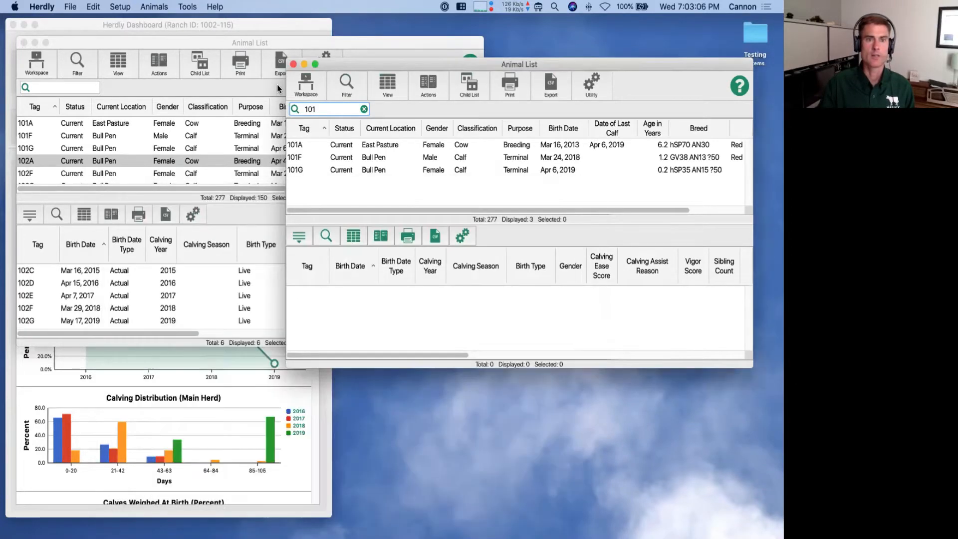
click(304, 65)
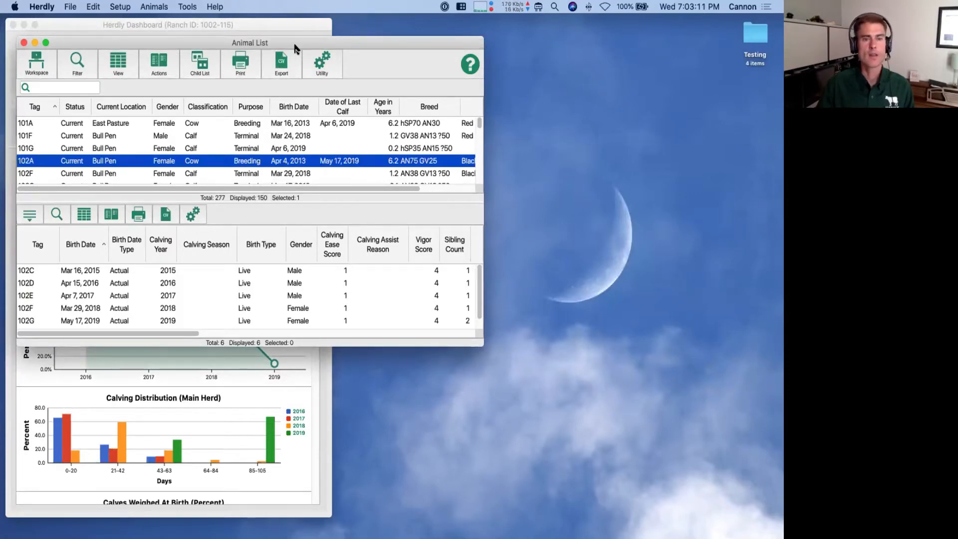
Select cow 101A in the animal list, open its Animal History and look through the identification details
click(287, 125)
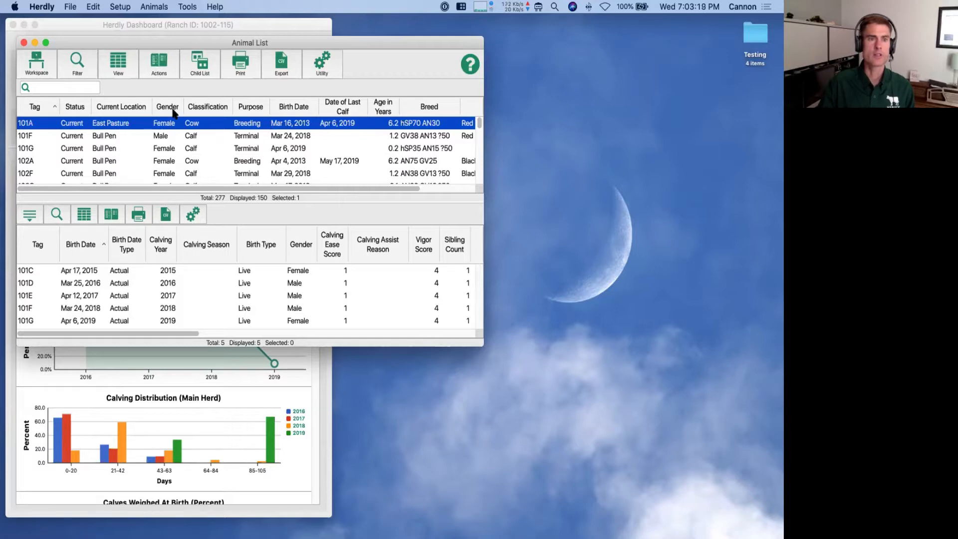
click(160, 65)
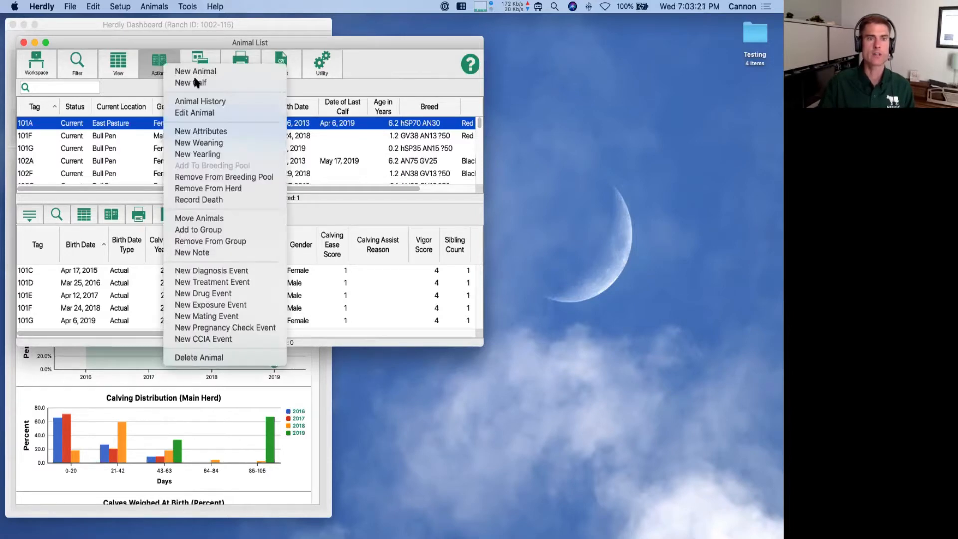
click(208, 106)
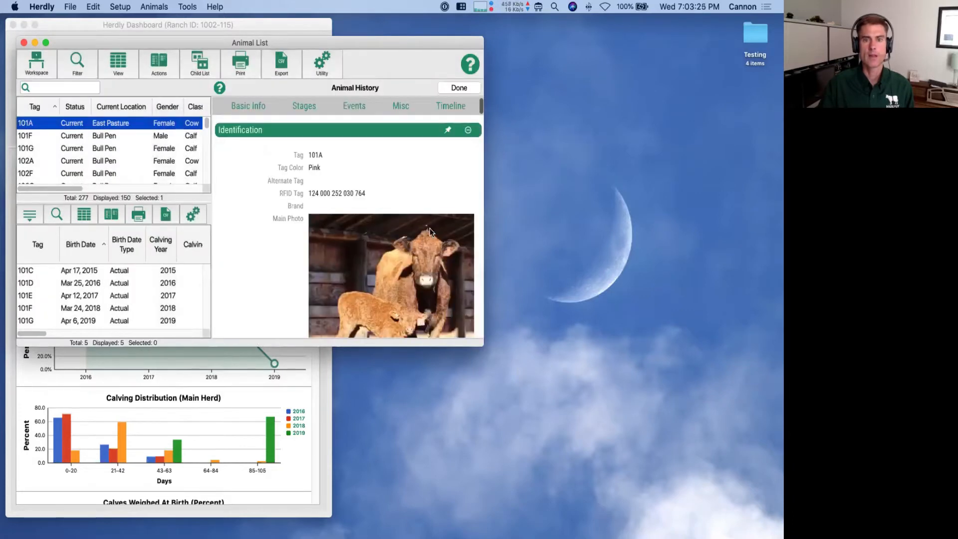
scroll(425, 240, down, 5)
scroll(424, 240, up, 5)
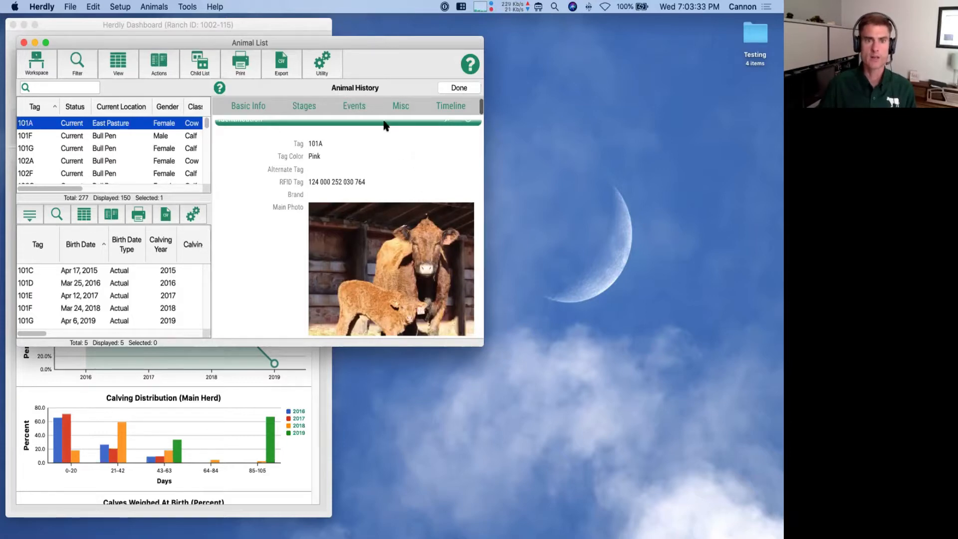
Jump to the Mating Events section in cow 101A's history and try to collapse it
click(359, 108)
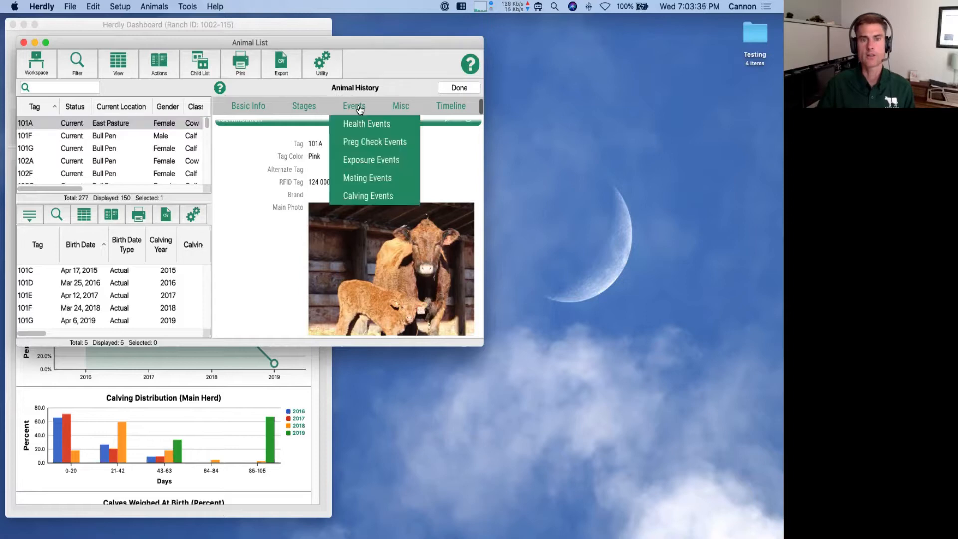
click(366, 178)
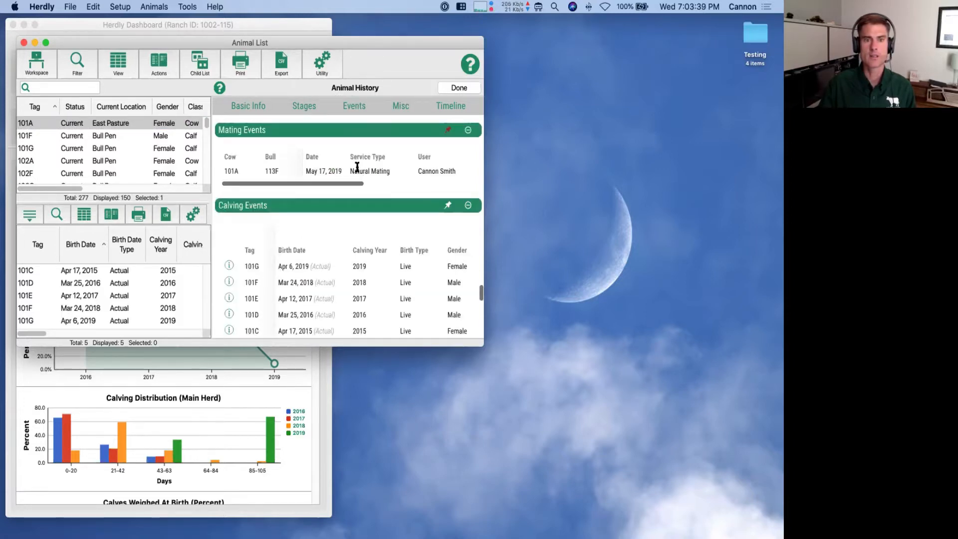
click(468, 130)
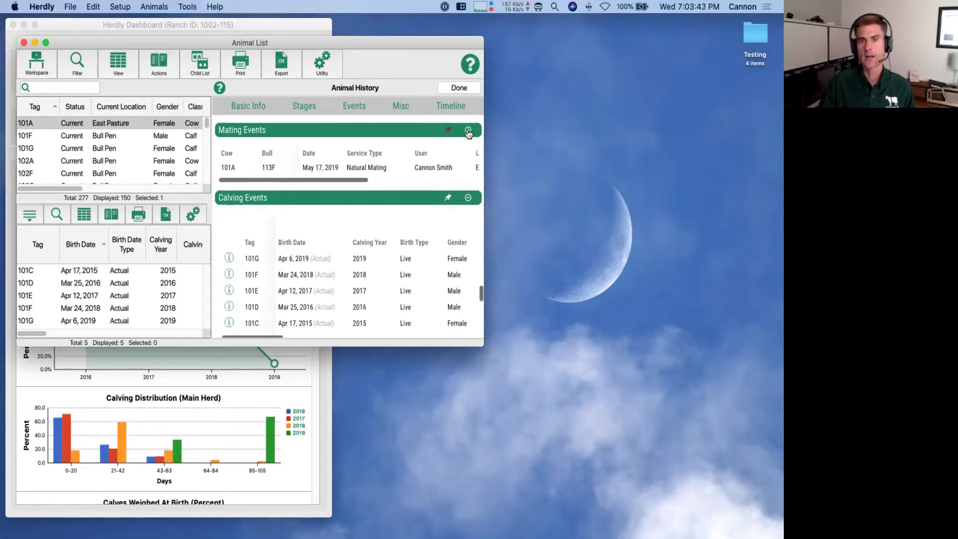
Expand and pin the Mating Events section, and compare it across animals 101F and 101G, finishing on 101F
click(468, 131)
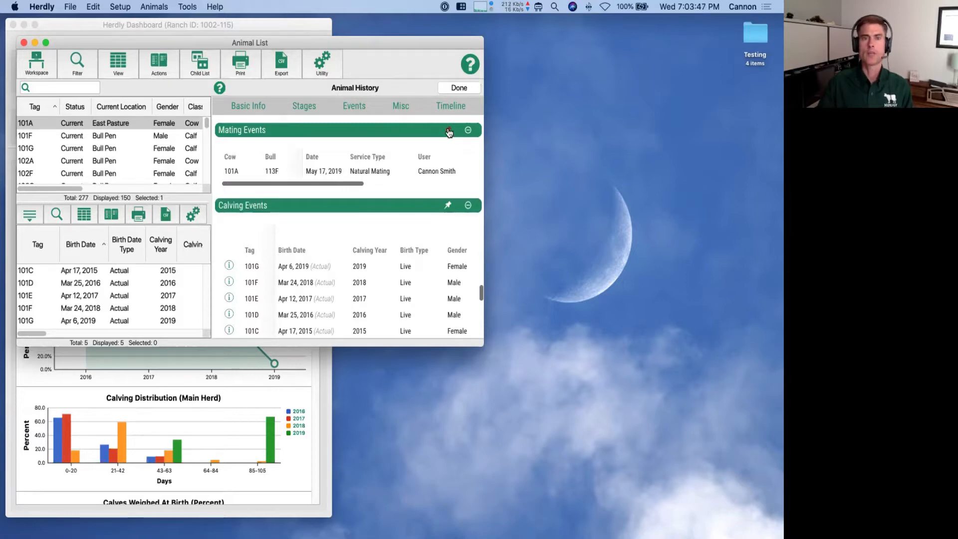
click(448, 132)
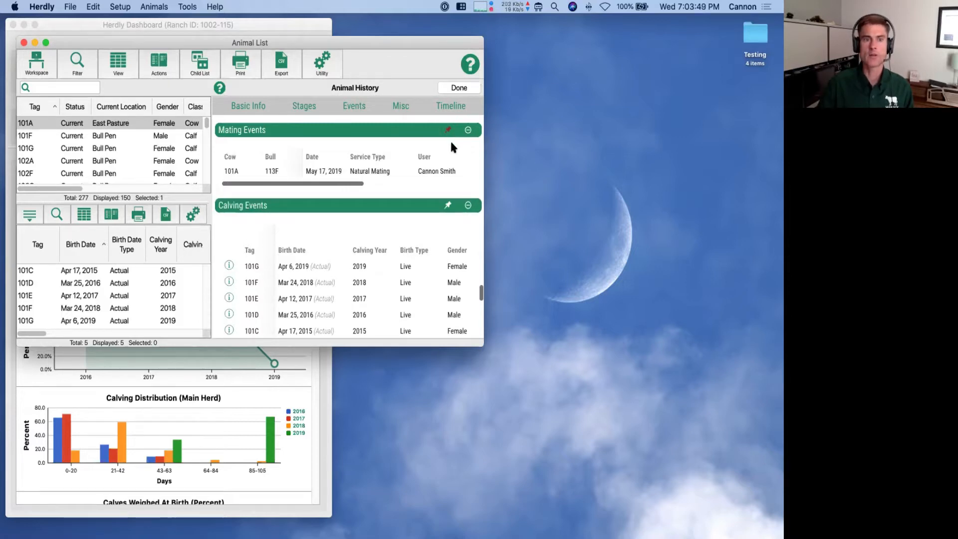
click(157, 140)
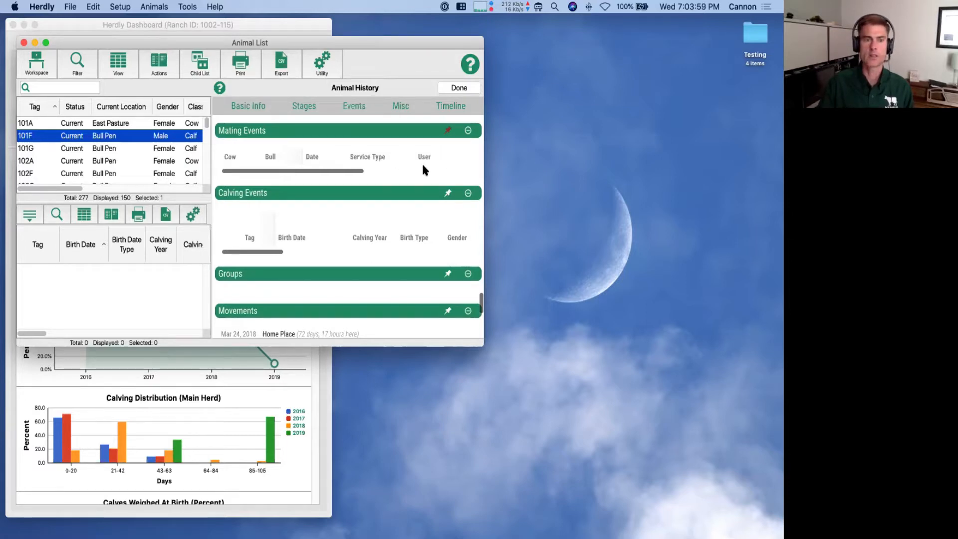
click(179, 150)
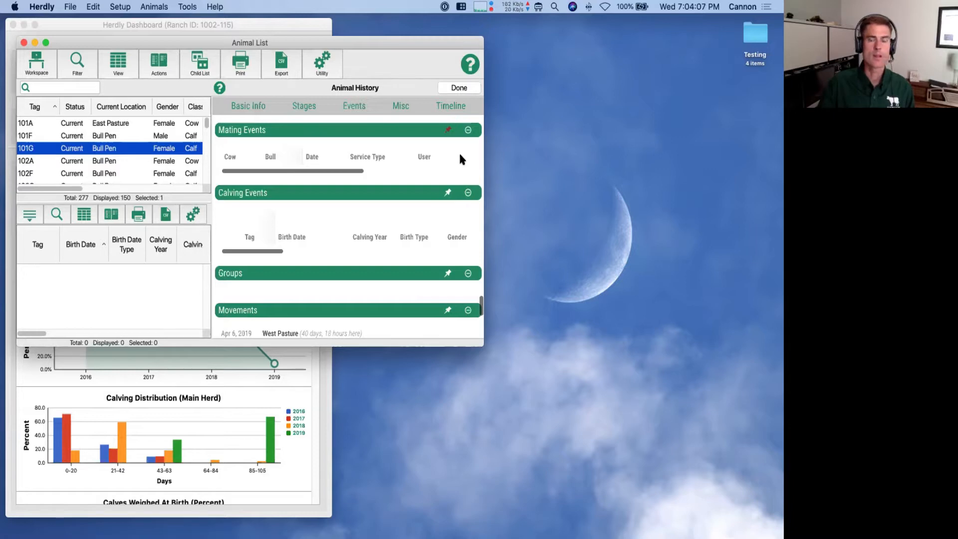
click(168, 138)
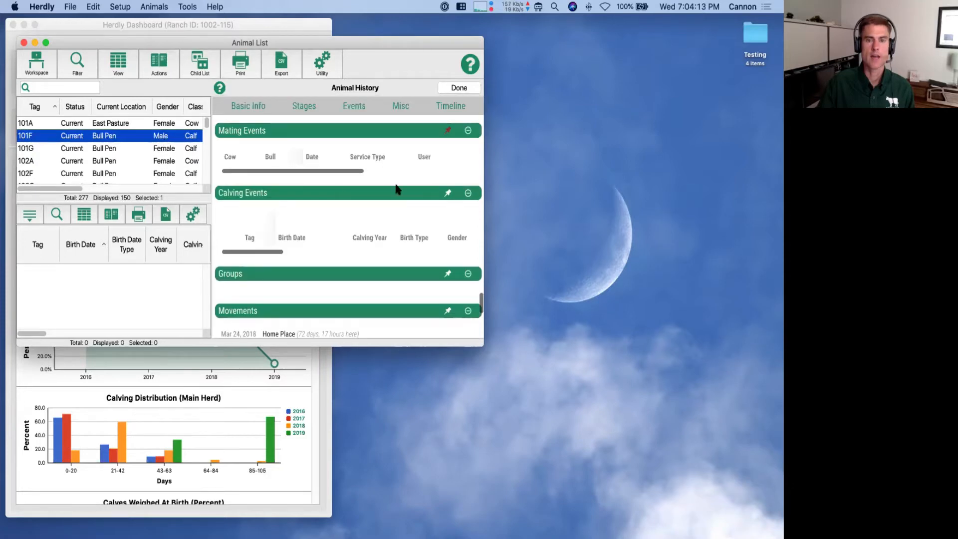
Open dam 101A's history from 101F's pedigree in its own window, and reposition and enlarge that window
scroll(395, 185, up, 10)
scroll(394, 187, down, 5)
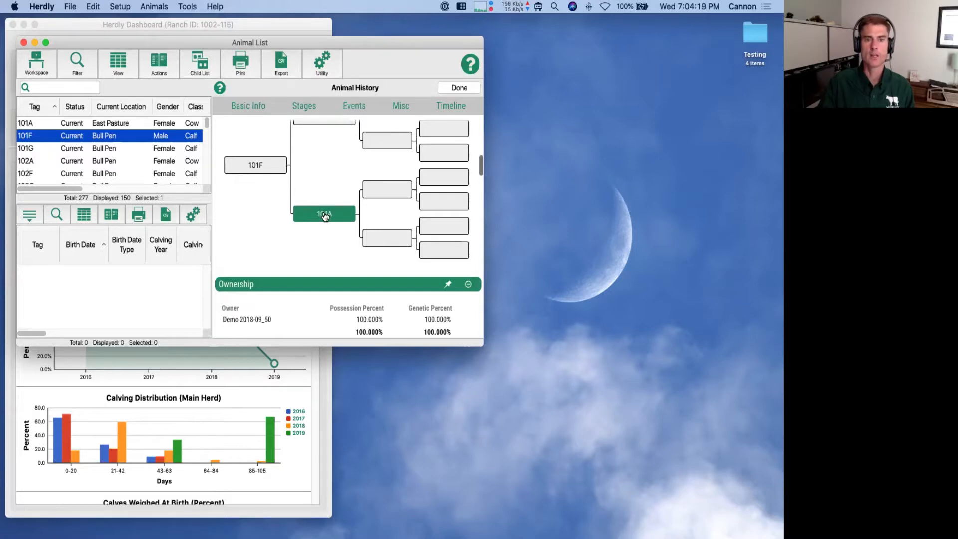
click(325, 215)
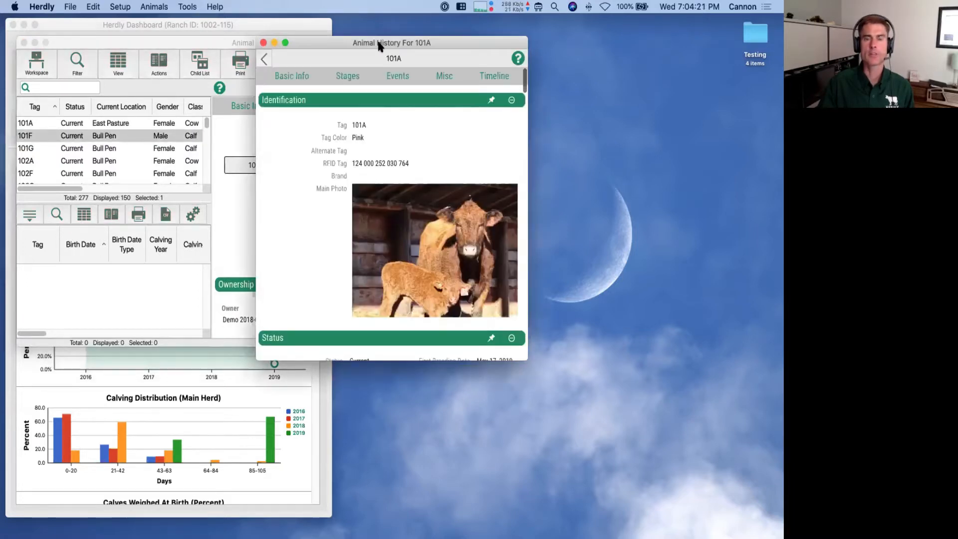
drag(394, 46, 573, 59)
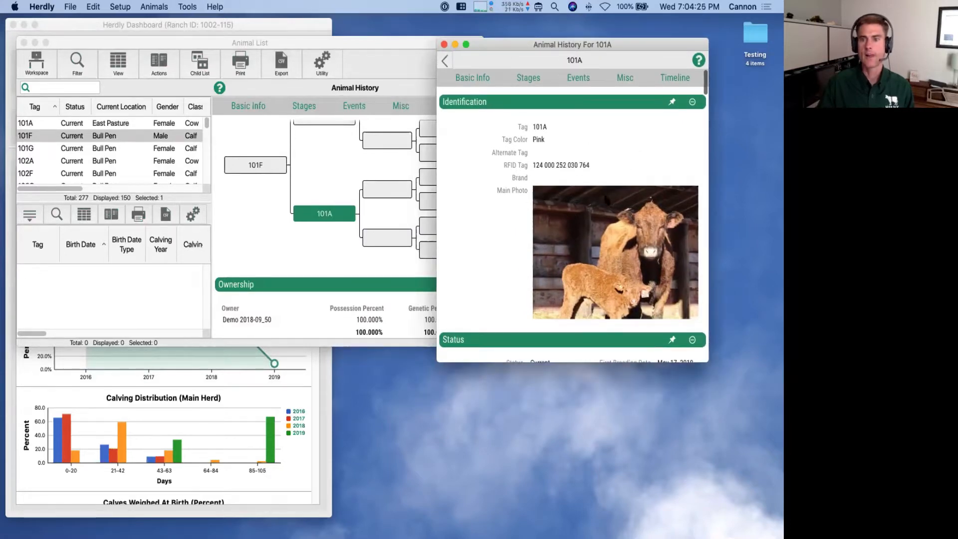
drag(708, 361, 760, 433)
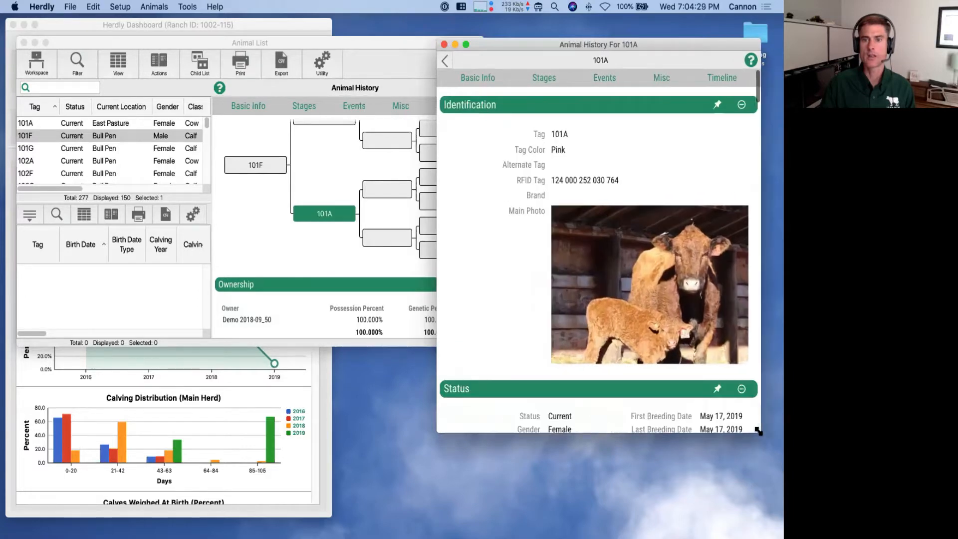
drag(450, 40, 244, 41)
drag(311, 45, 242, 46)
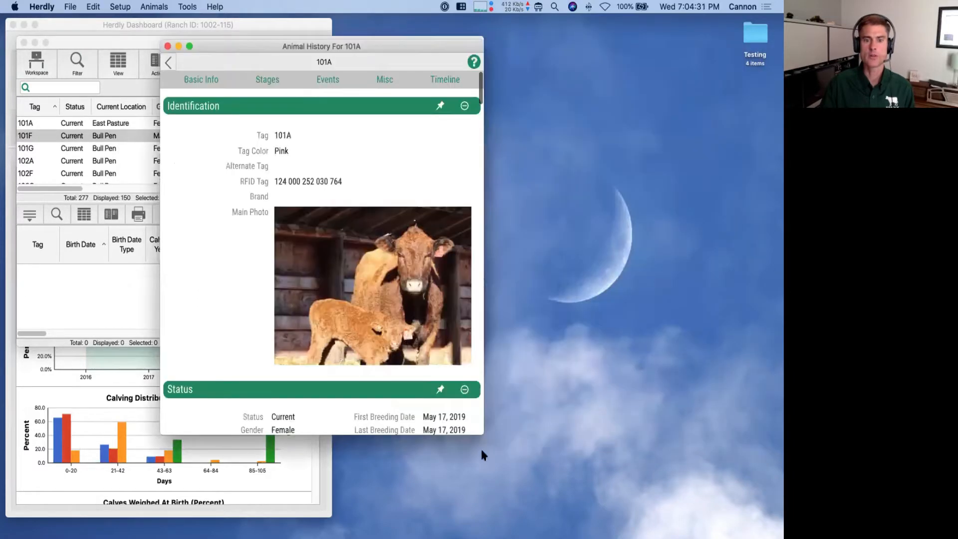
drag(481, 435, 585, 510)
Look through 101A's attributes, performance, pedigree, ownership and arrival details, and close its separate history window
scroll(309, 364, down, 10)
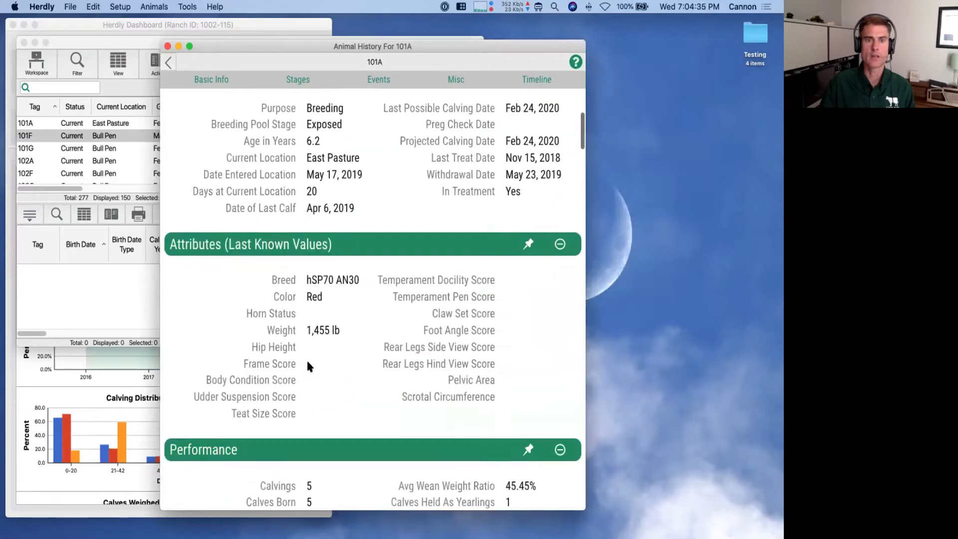
scroll(308, 363, down, 8)
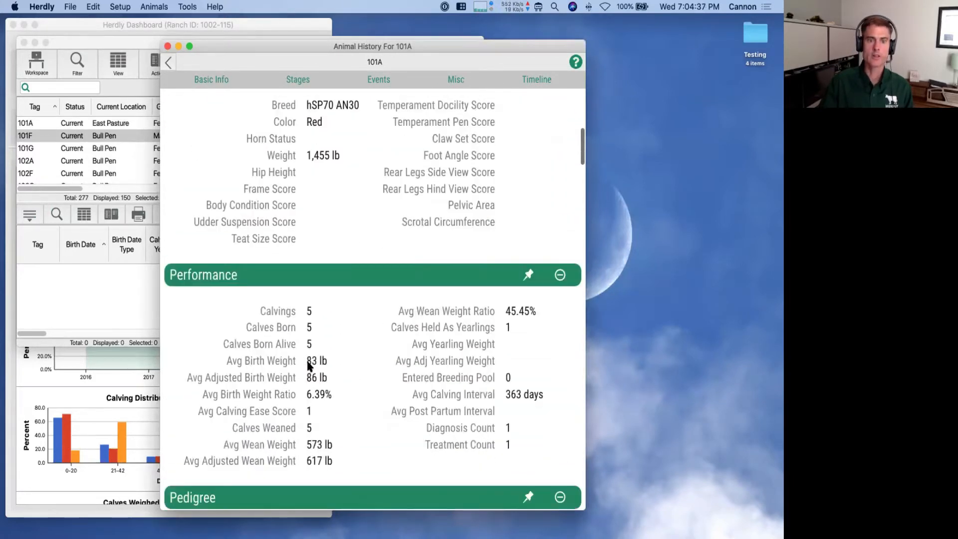
scroll(309, 365, down, 5)
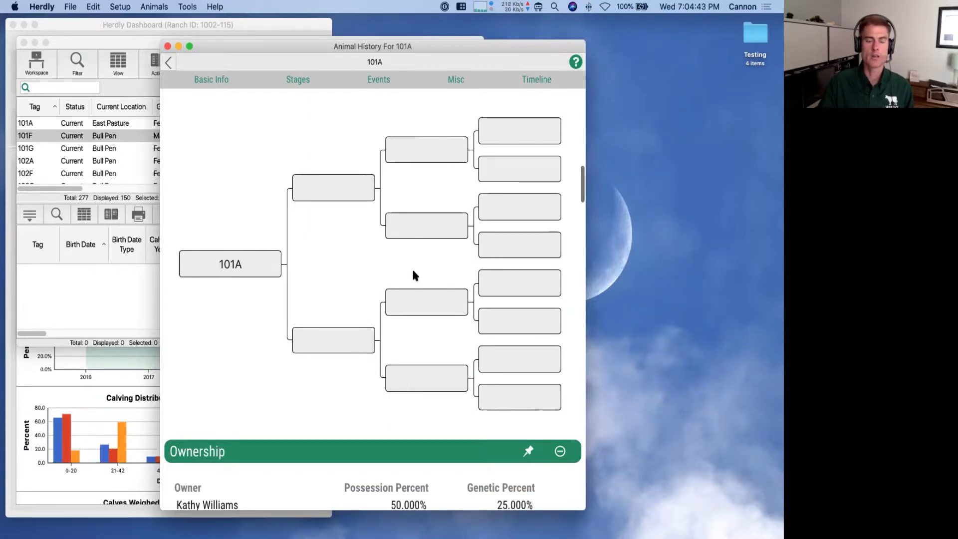
scroll(413, 271, down, 5)
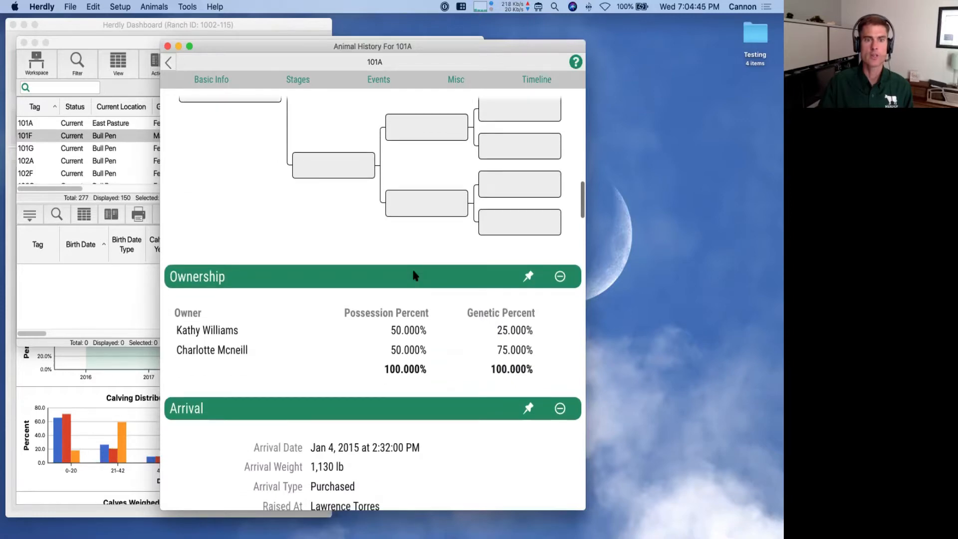
scroll(412, 269, down, 1)
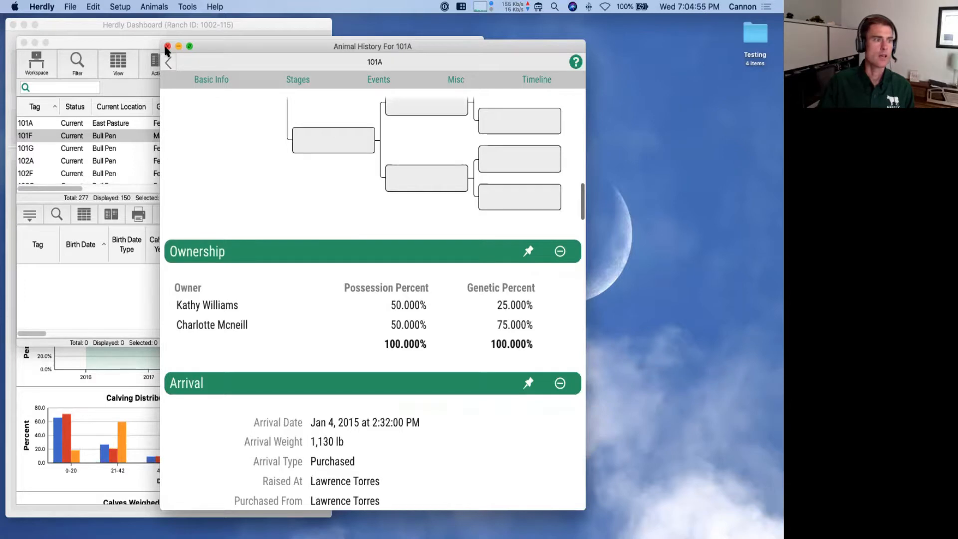
click(167, 46)
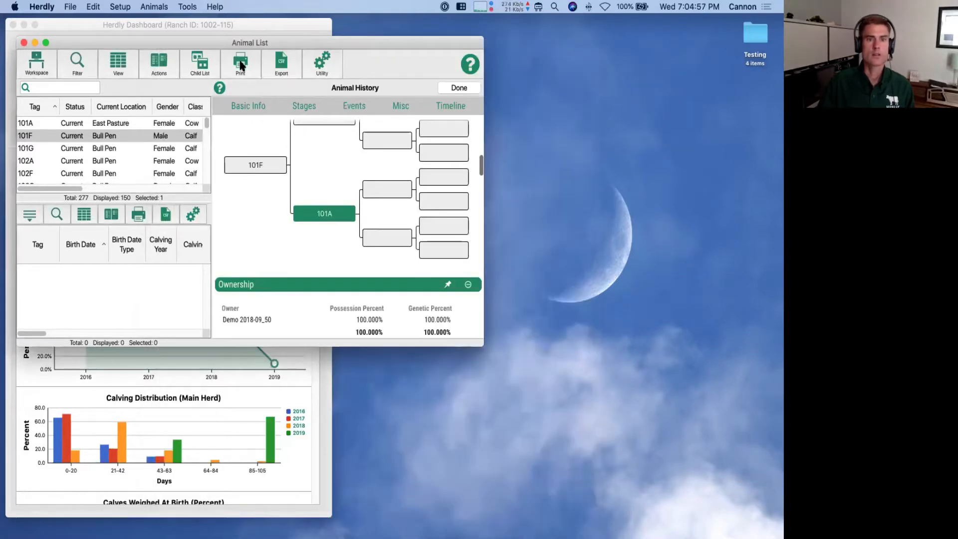
Leave 101F's history, open the Animal History for calf 101G, and return to the full animal list
click(457, 88)
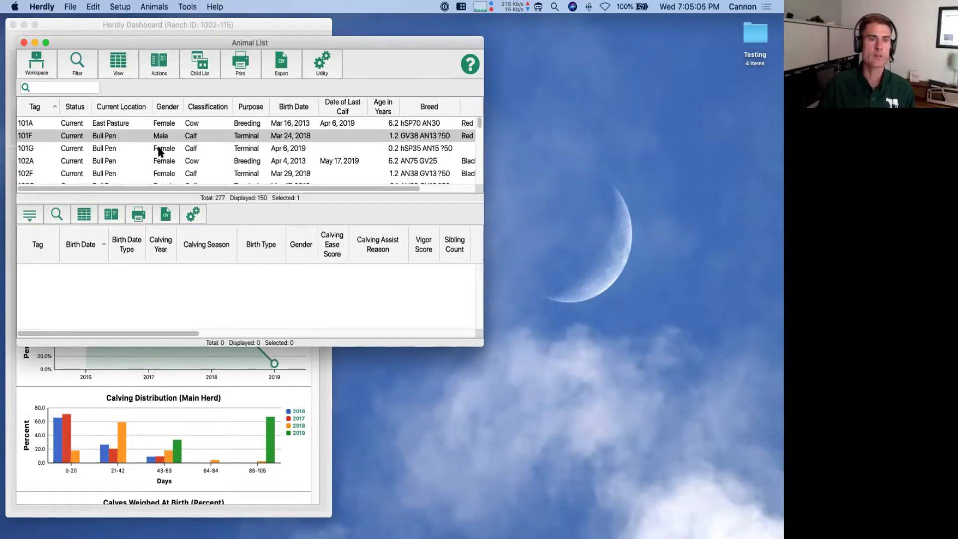
click(139, 148)
double_click(141, 149)
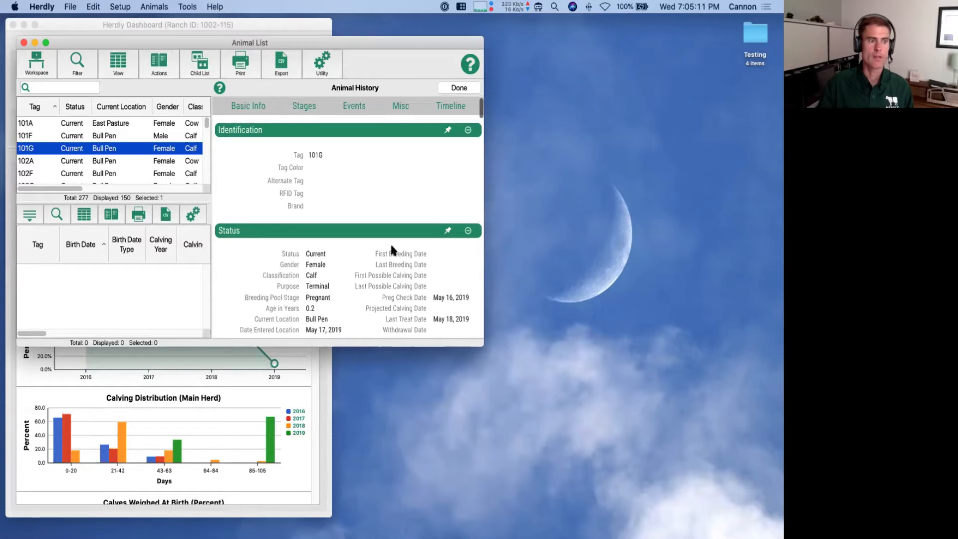
click(457, 89)
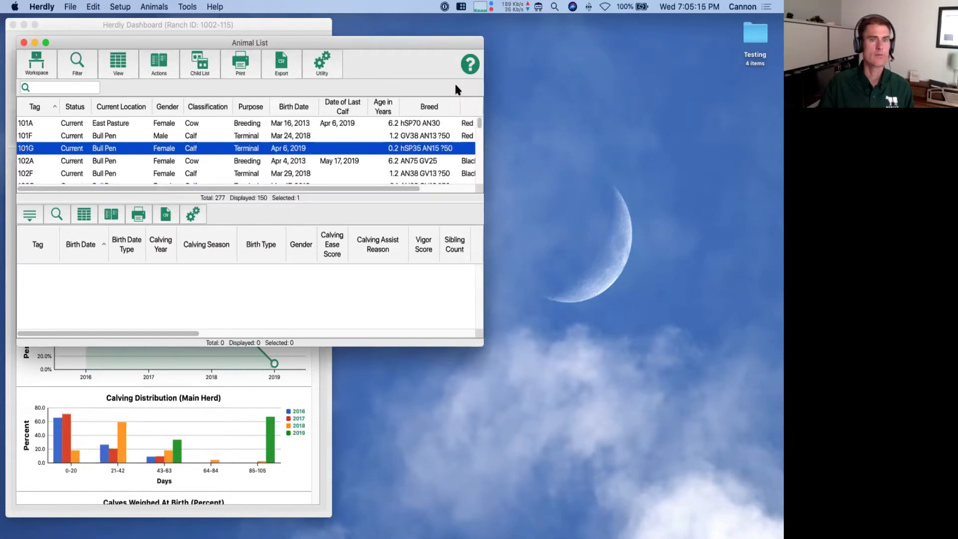
Hide the child list and select animals 102A, 103A, 104F and the first 102G one at a time
click(36, 215)
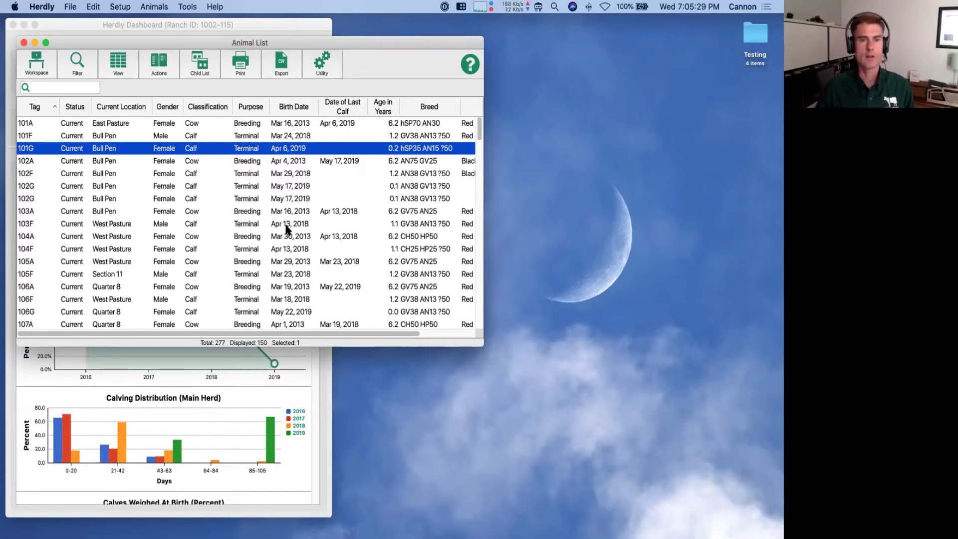
click(253, 161)
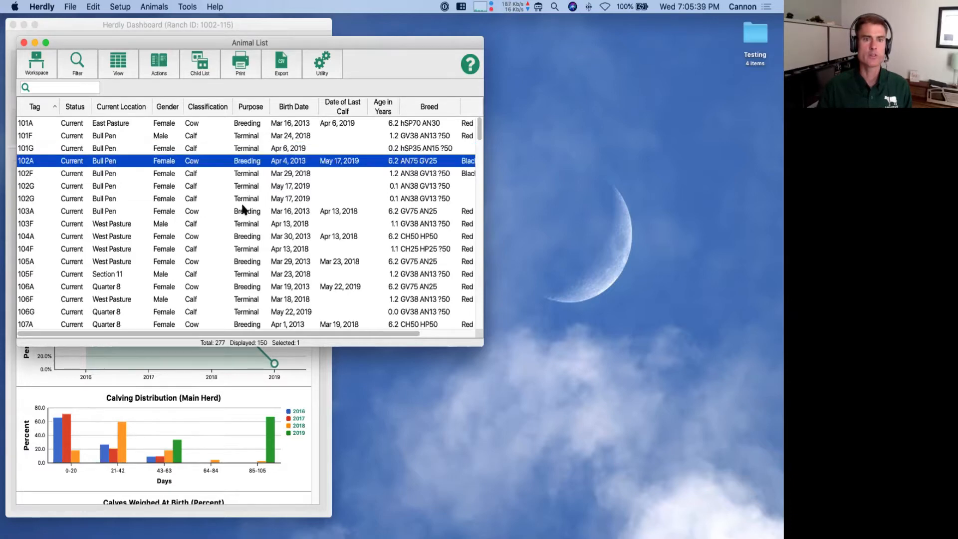
click(246, 211)
click(251, 248)
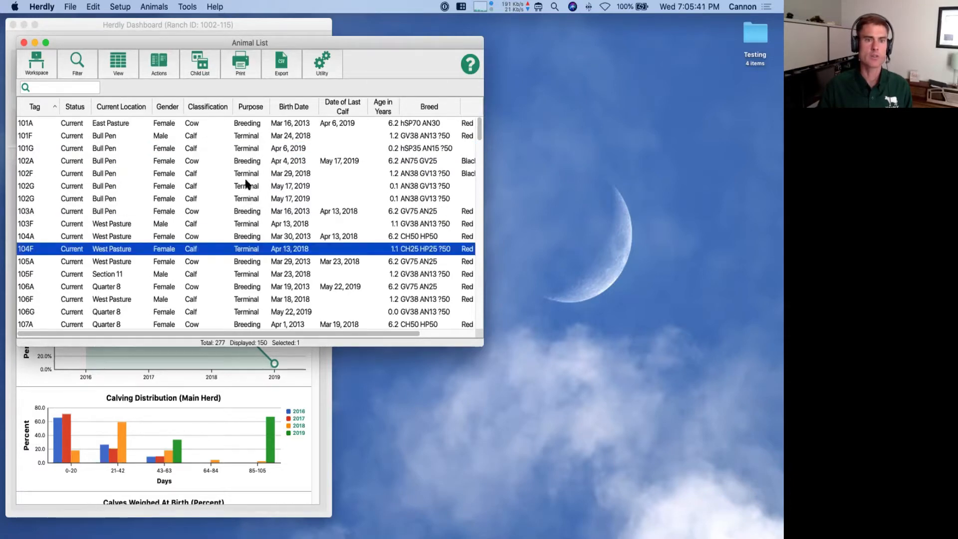
click(247, 186)
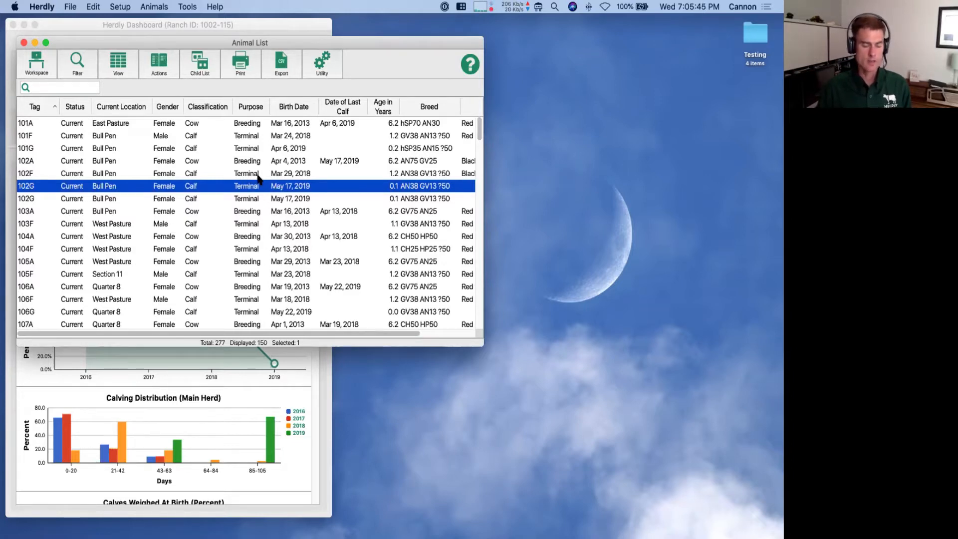
Select the range from 101F through 104A, add 105F and 106F, and remove the first 102G and 101G from the selection
click(251, 139)
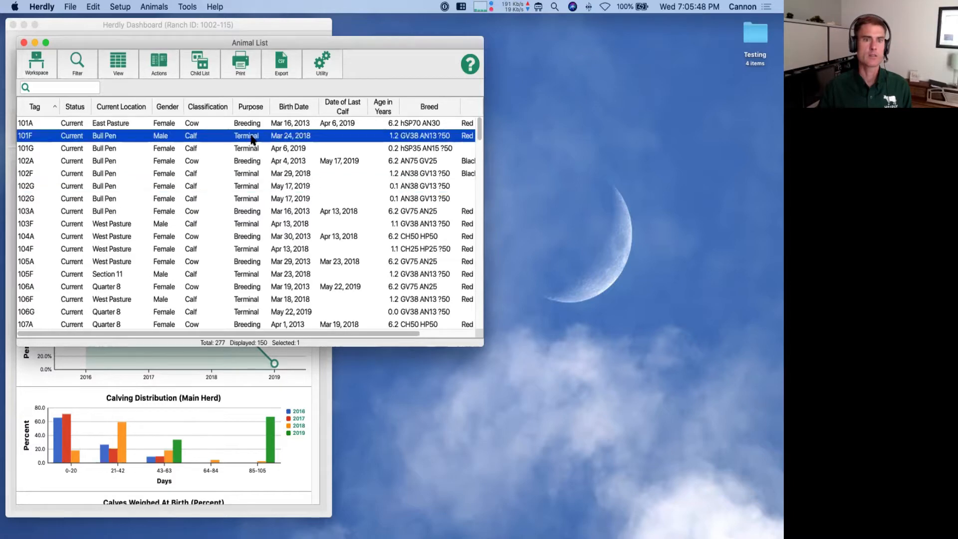
shift+click(254, 240)
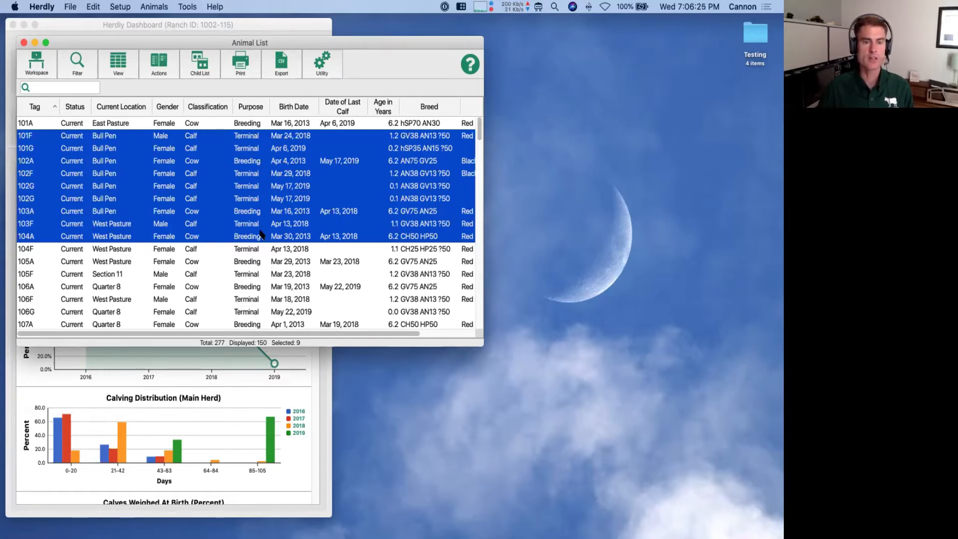
super+click(256, 277)
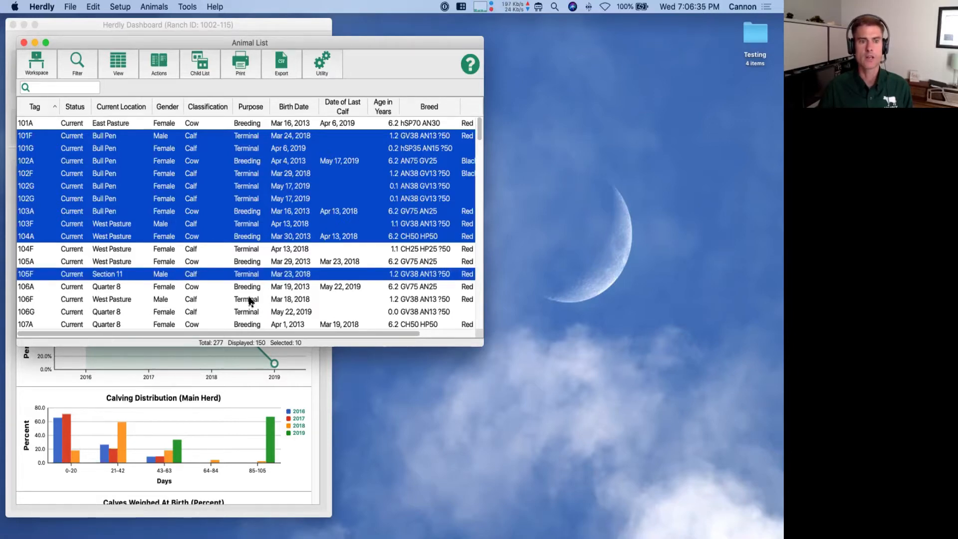
super+click(251, 301)
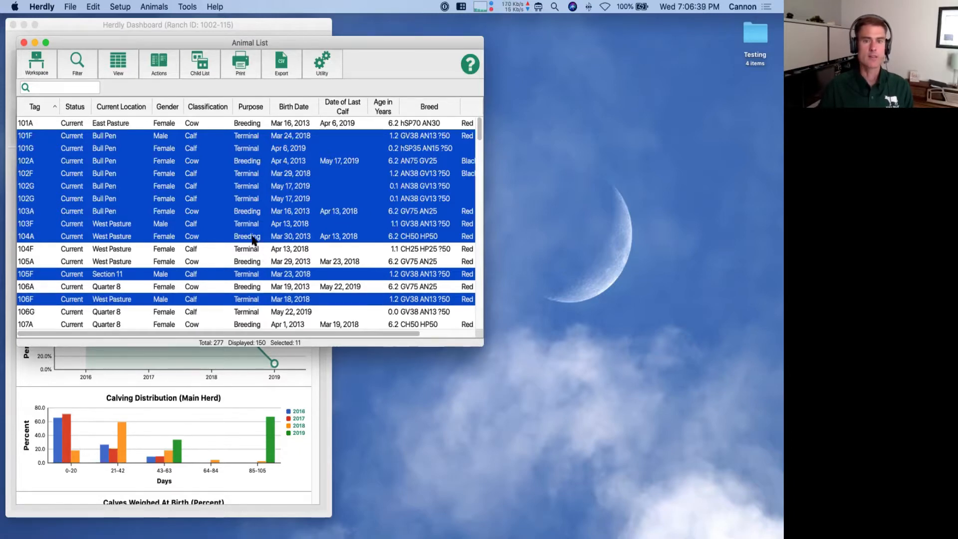
super+click(248, 187)
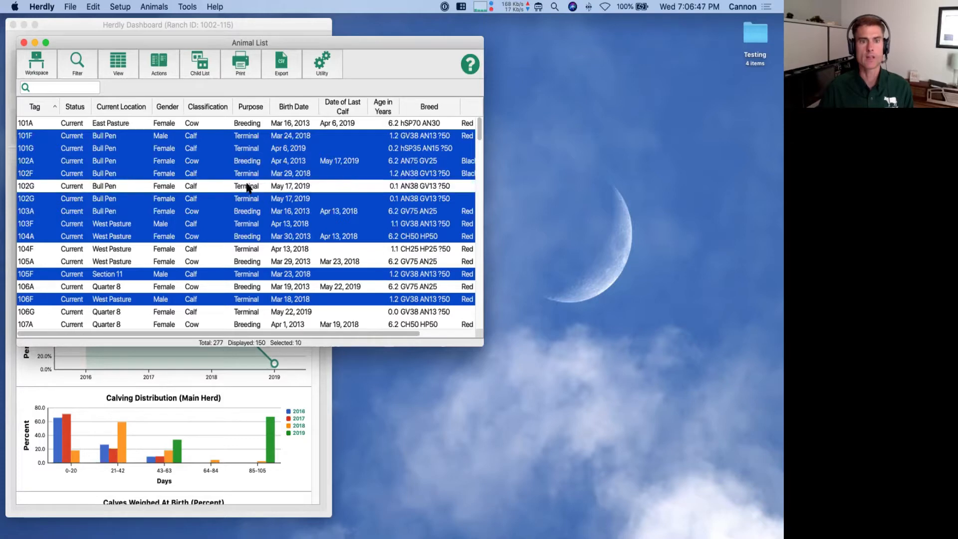
super+click(249, 149)
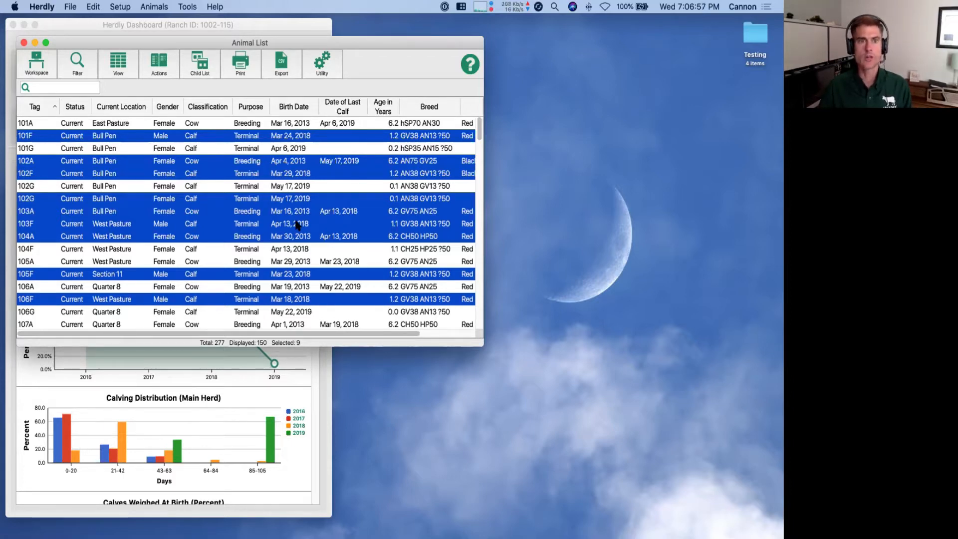
Select all displayed animals, deselect the second 102G, 106F, 104F and 102A, and reduce the selection to 102A alone
click(227, 124)
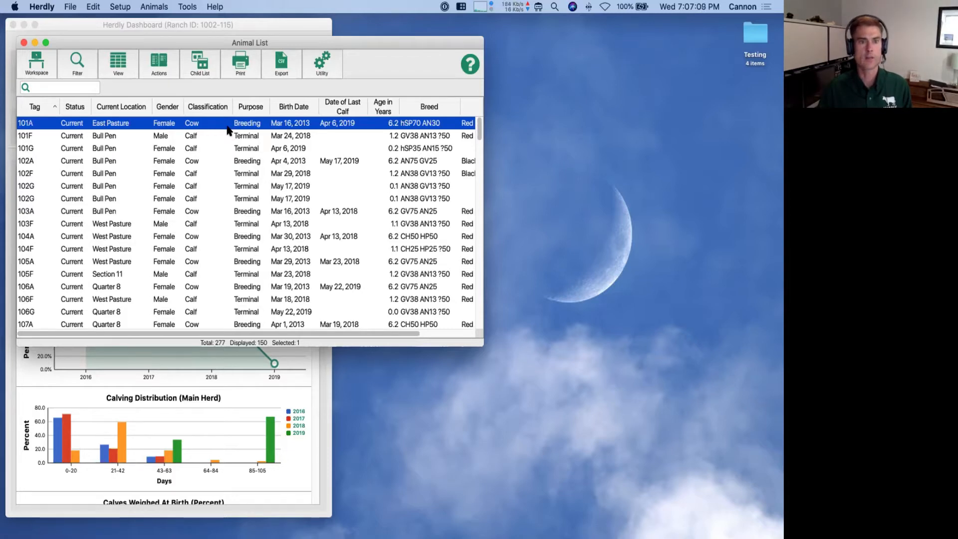
key(super+a)
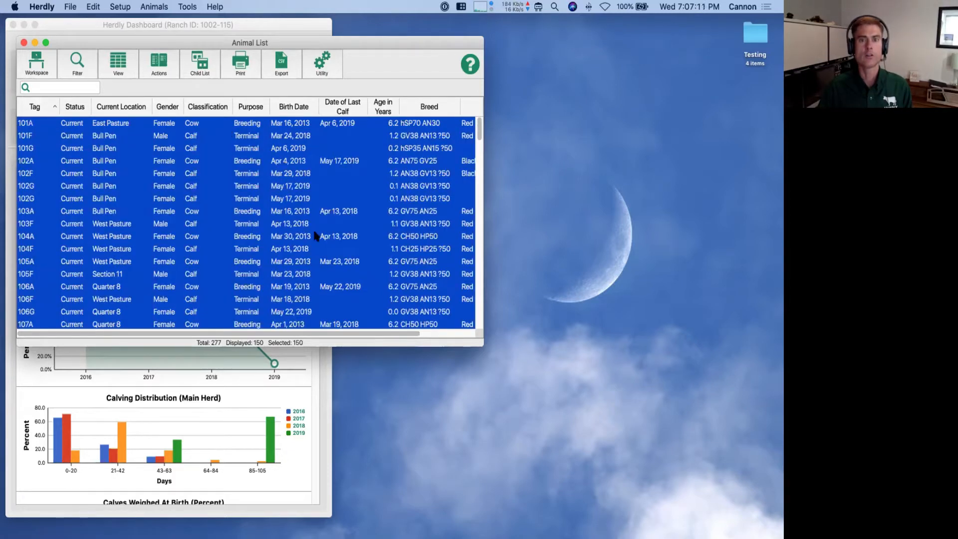
scroll(314, 232, down, 6)
scroll(314, 232, up, 6)
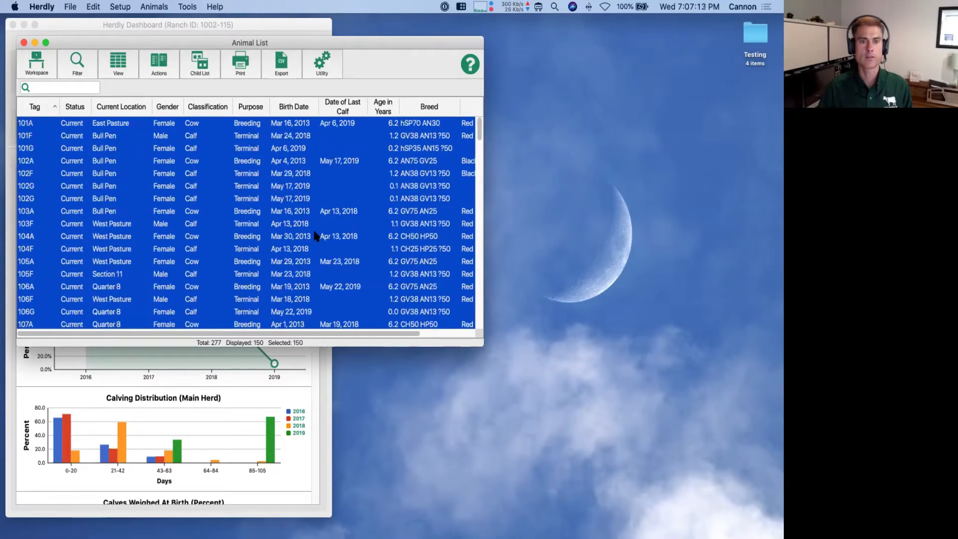
super+click(255, 200)
super+click(284, 299)
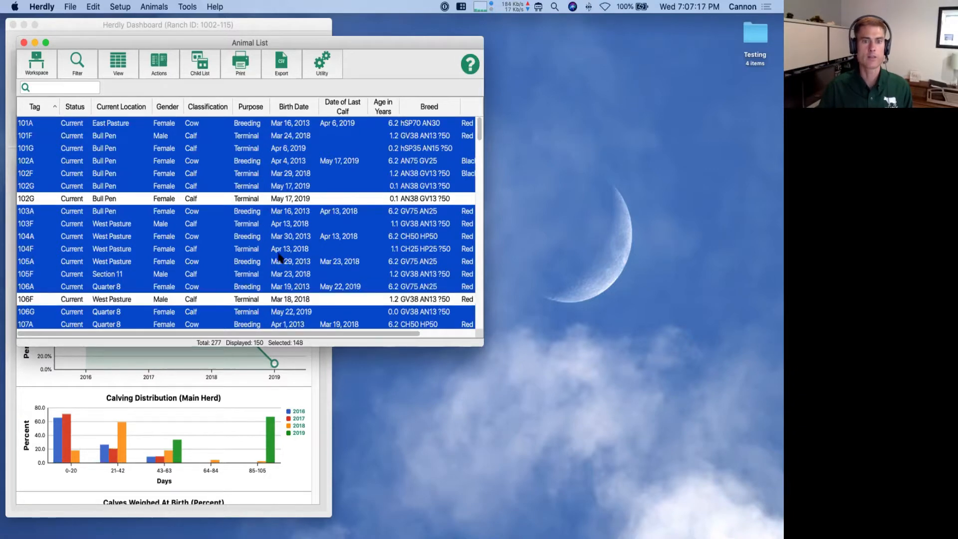
super+click(279, 249)
super+click(287, 160)
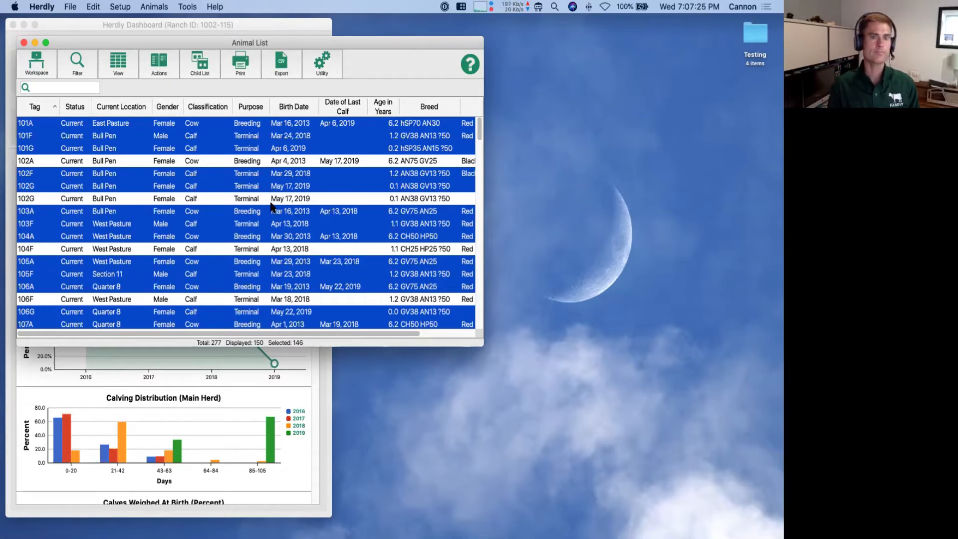
click(204, 161)
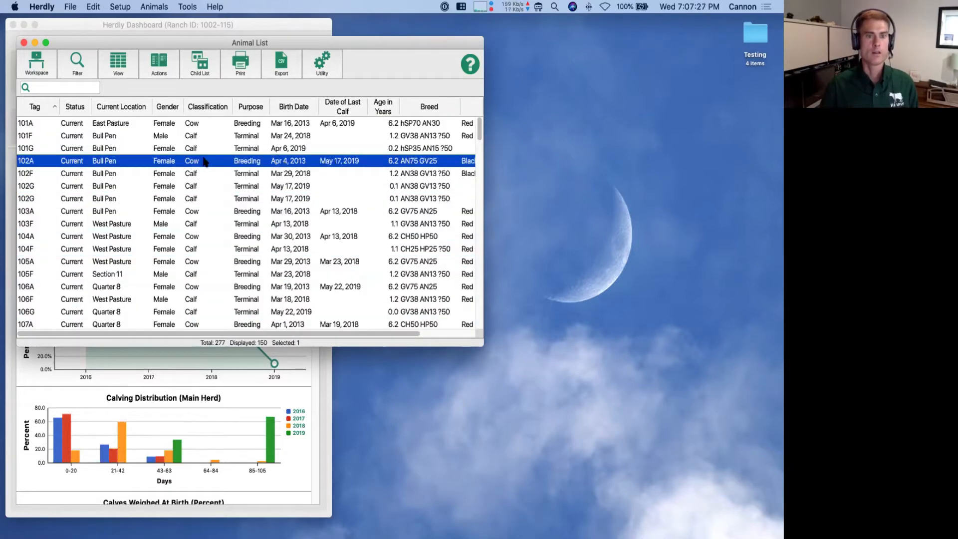
Clear the animal selection, then sort the list by current location and by birth date, newest first
super+click(205, 163)
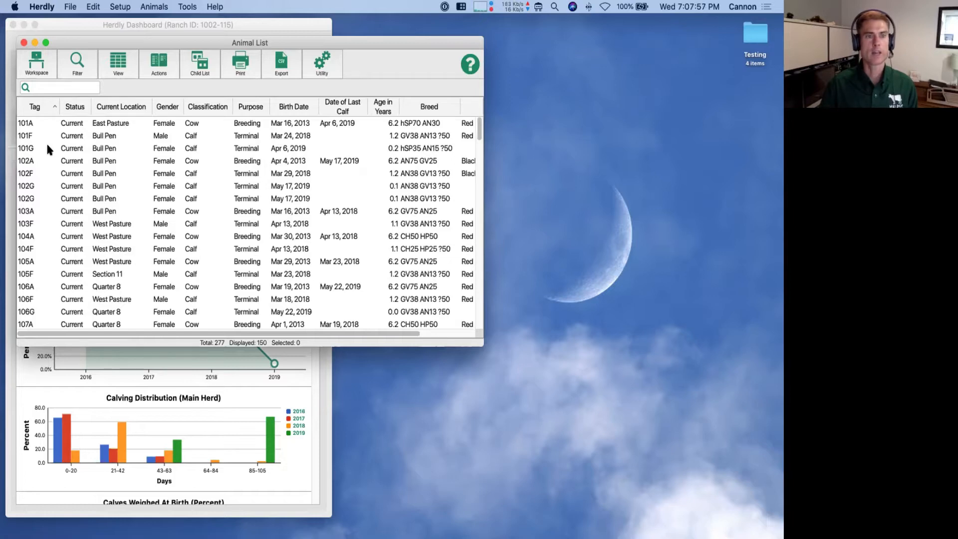
click(122, 108)
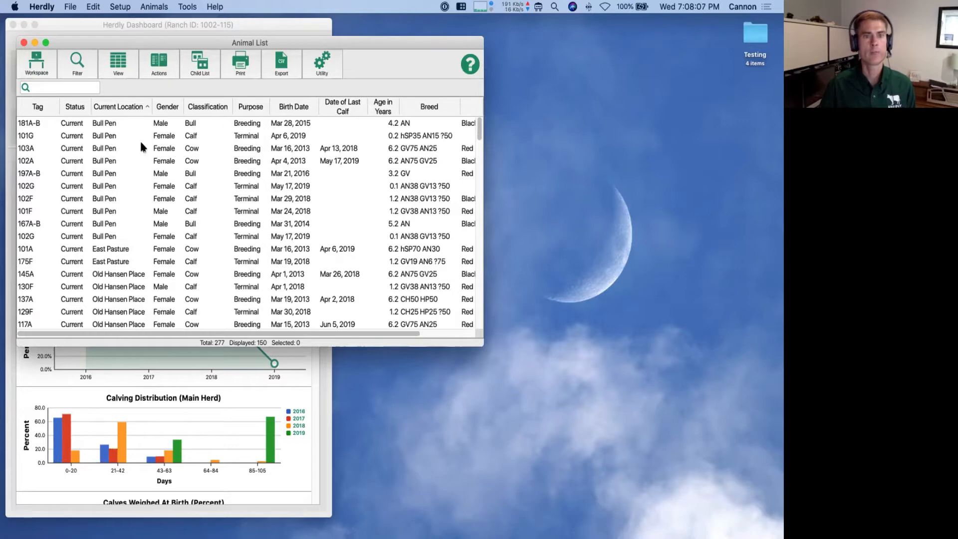
click(287, 109)
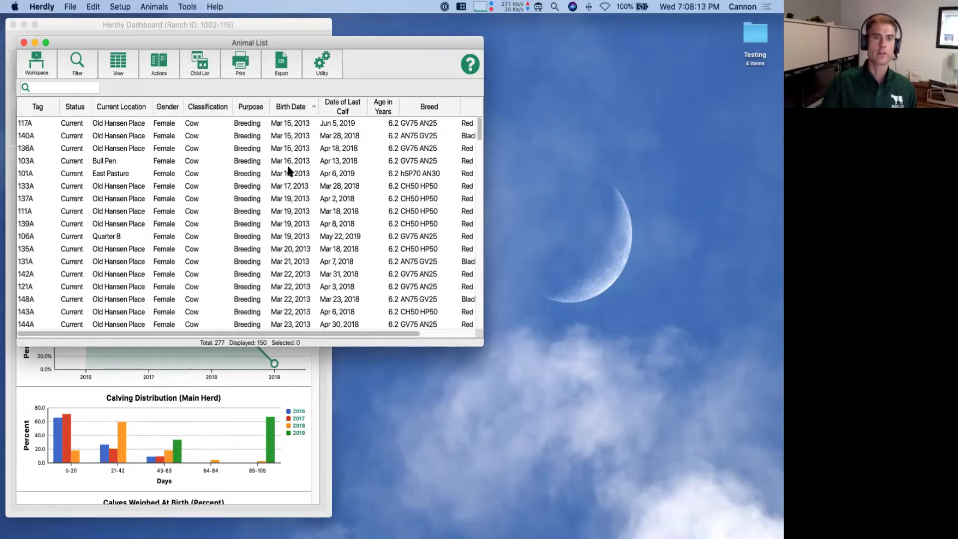
click(296, 111)
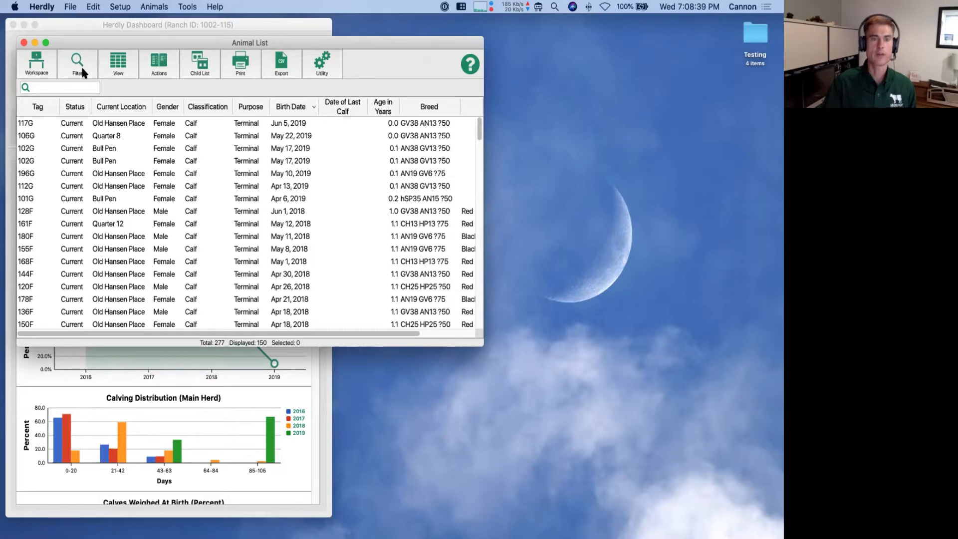
Sort the animal list by gender and select all the females, from 145A through 156F
click(166, 107)
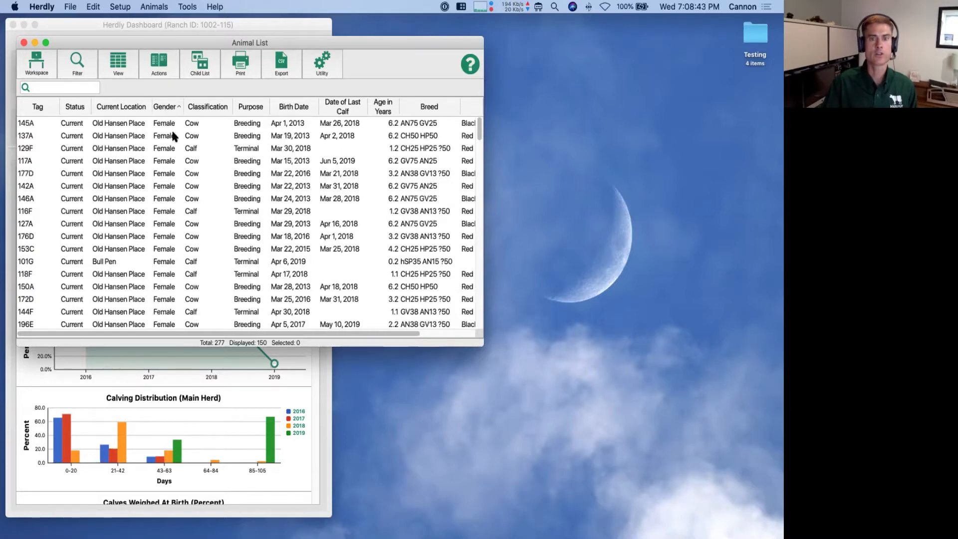
click(172, 125)
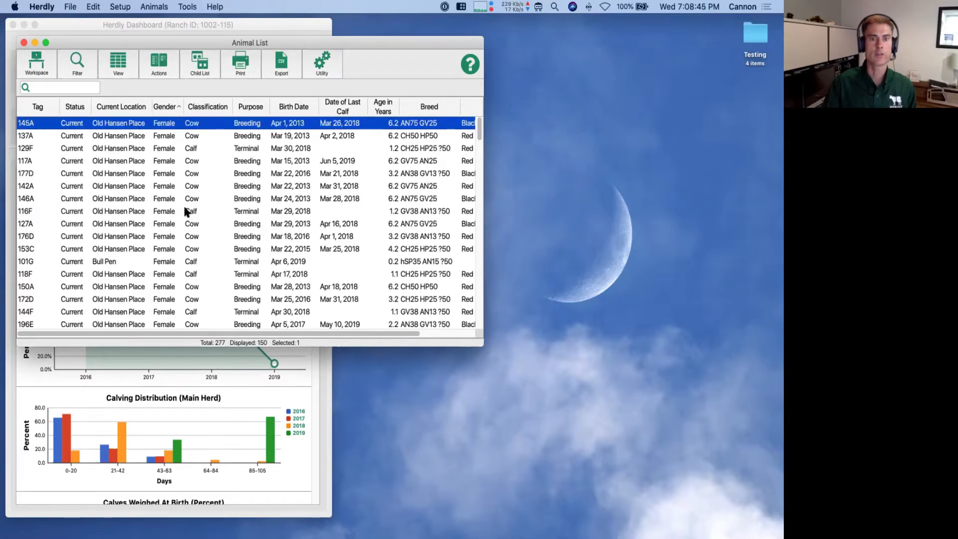
scroll(185, 226, down, 9)
scroll(186, 225, down, 15)
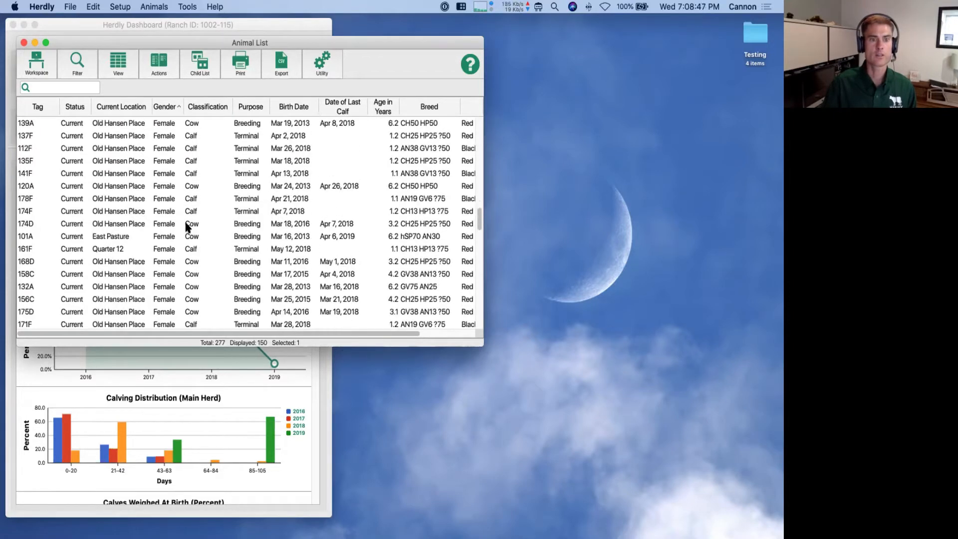
scroll(186, 226, down, 8)
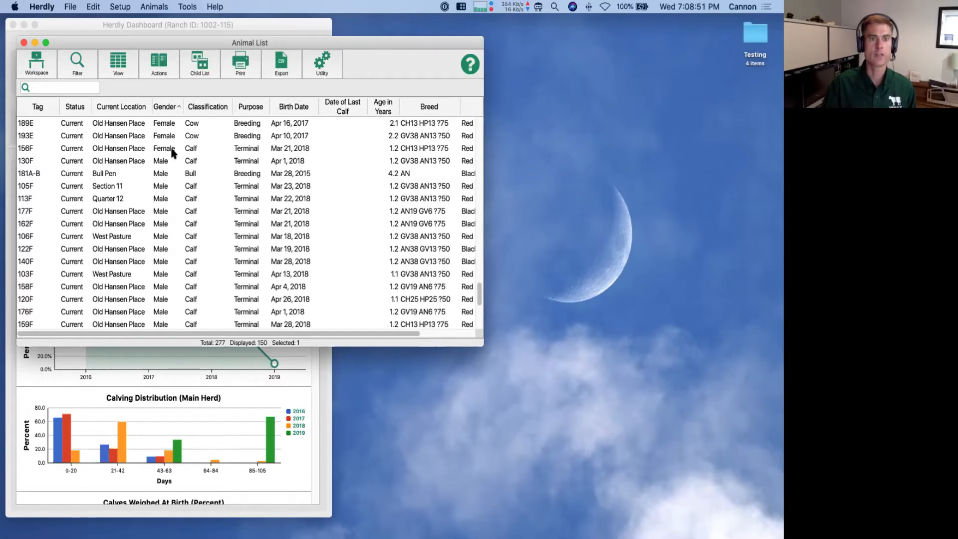
shift+click(172, 149)
scroll(203, 171, up, 10)
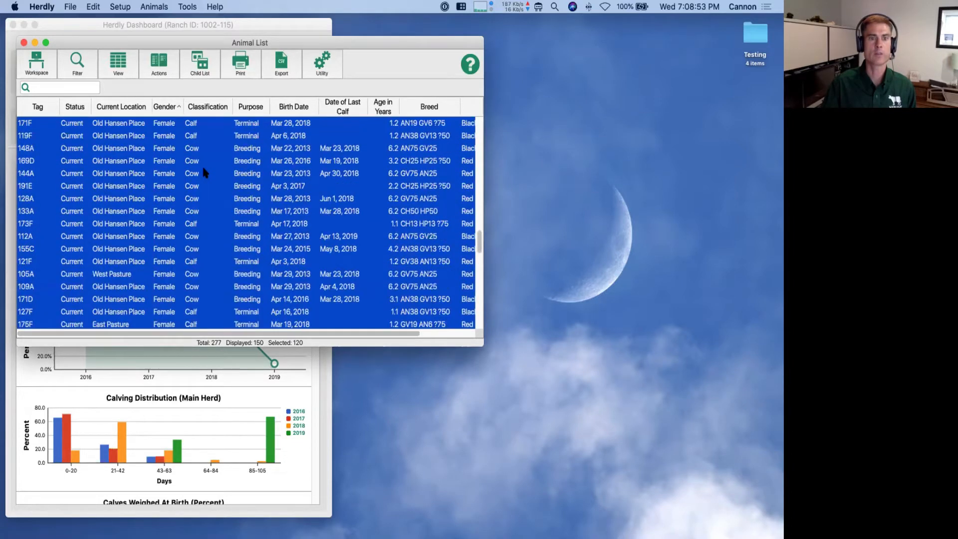
scroll(203, 169, up, 15)
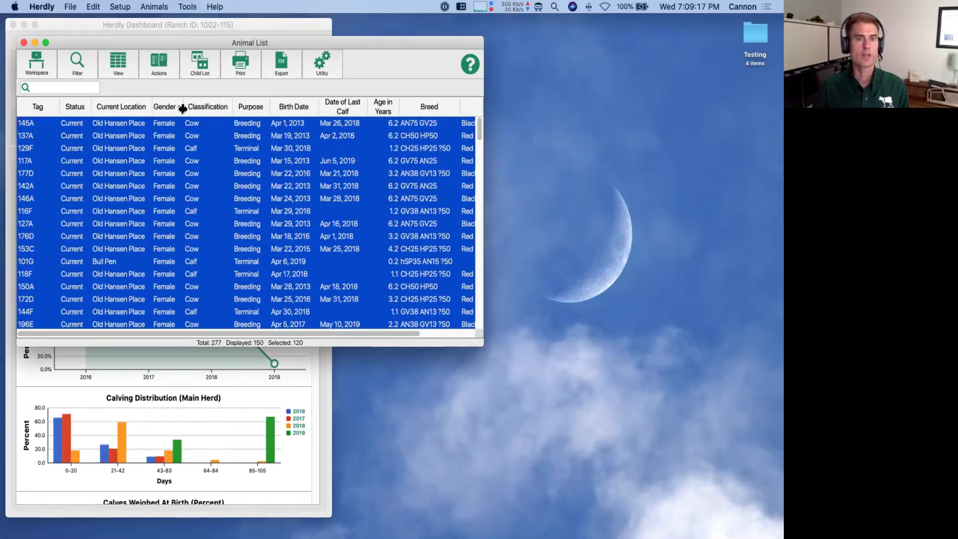
Widen the Gender and Current Location columns and move the Birth Date column directly after Status
drag(183, 109, 223, 108)
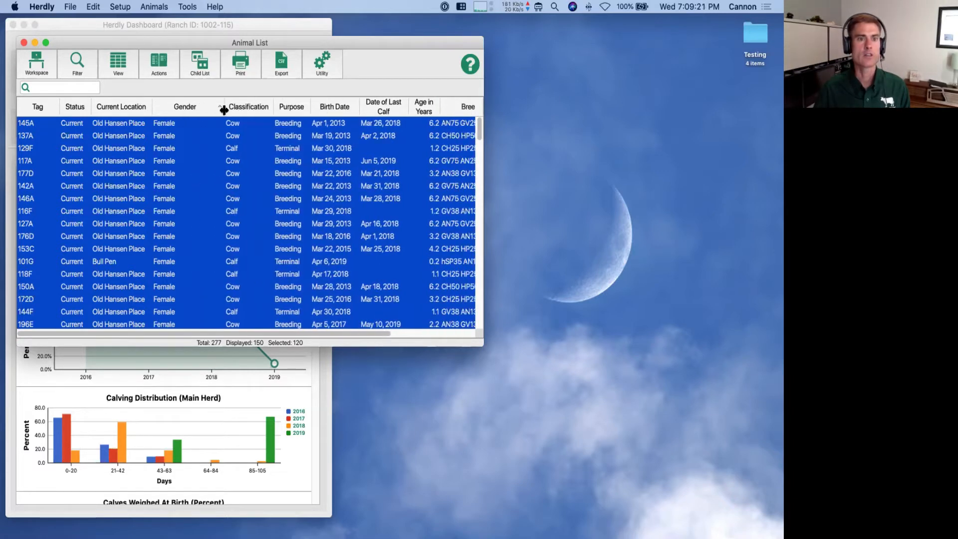
mouse_move(148, 107)
mouse_down()
mouse_move(137, 105)
mouse_move(184, 107)
mouse_move(135, 105)
mouse_move(158, 106)
mouse_up()
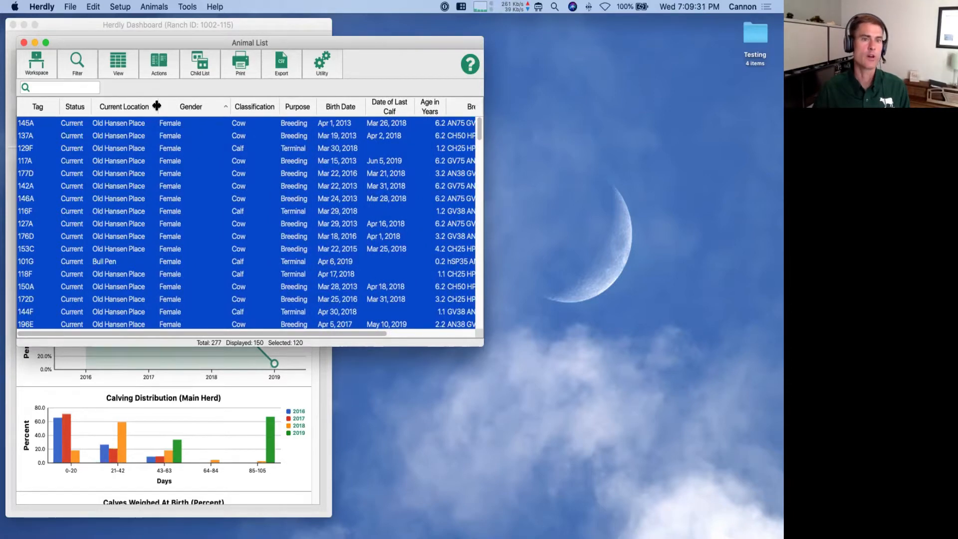
drag(157, 106, 180, 106)
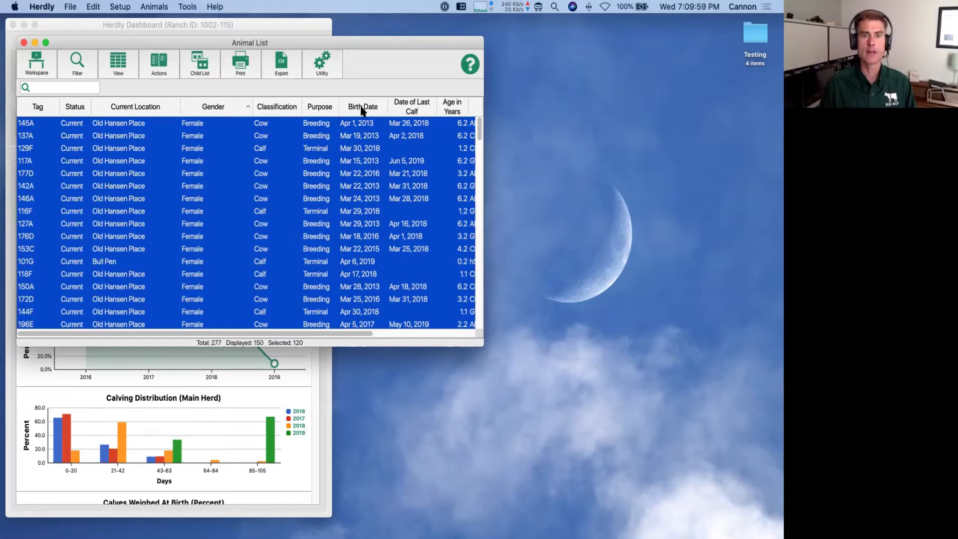
drag(359, 105, 103, 118)
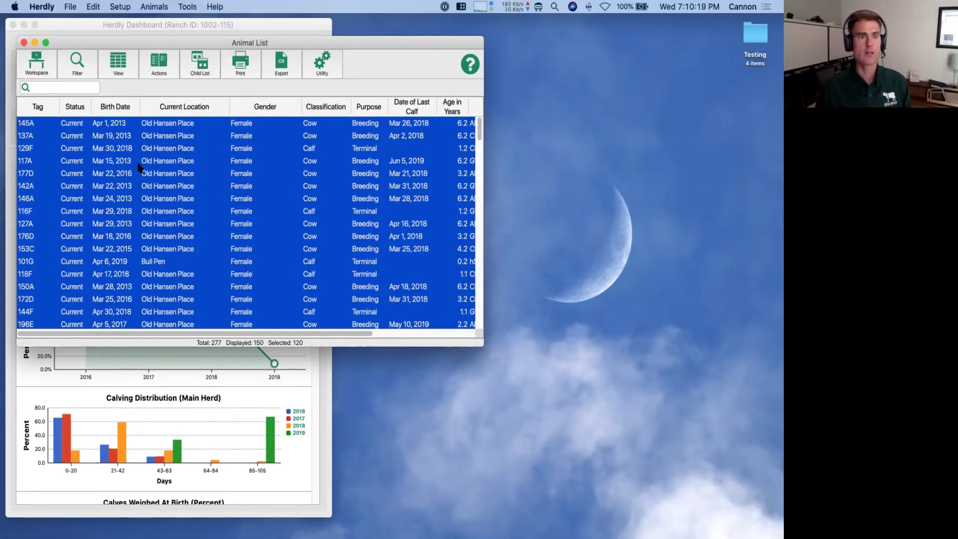
Clear the female selection and start a New Attributes entry for calf 129F with a weight of 1200 lb
click(153, 150)
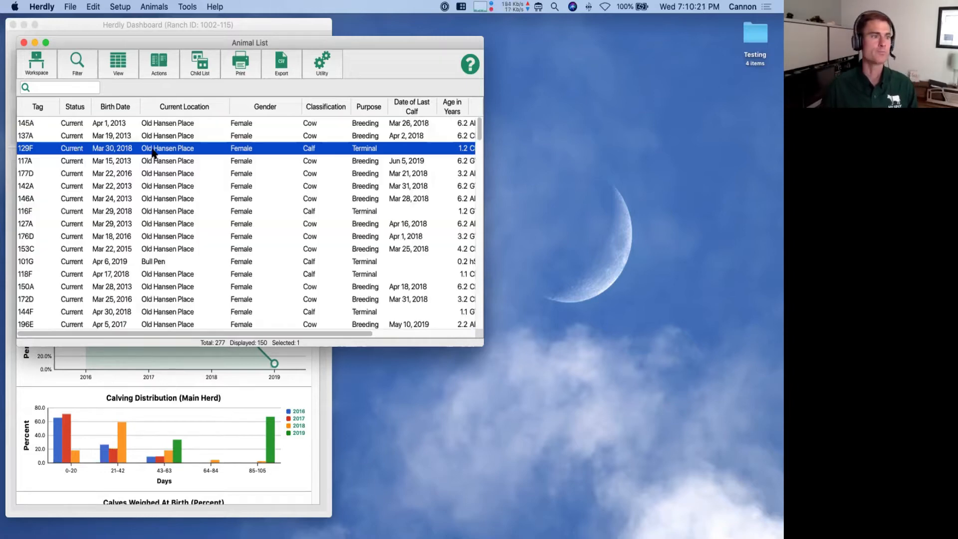
super+click(152, 153)
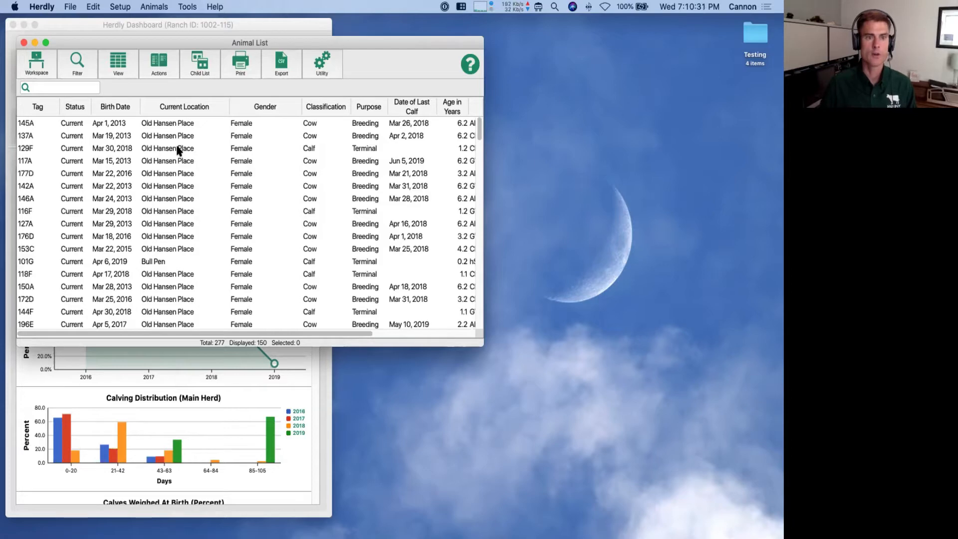
right_click(178, 150)
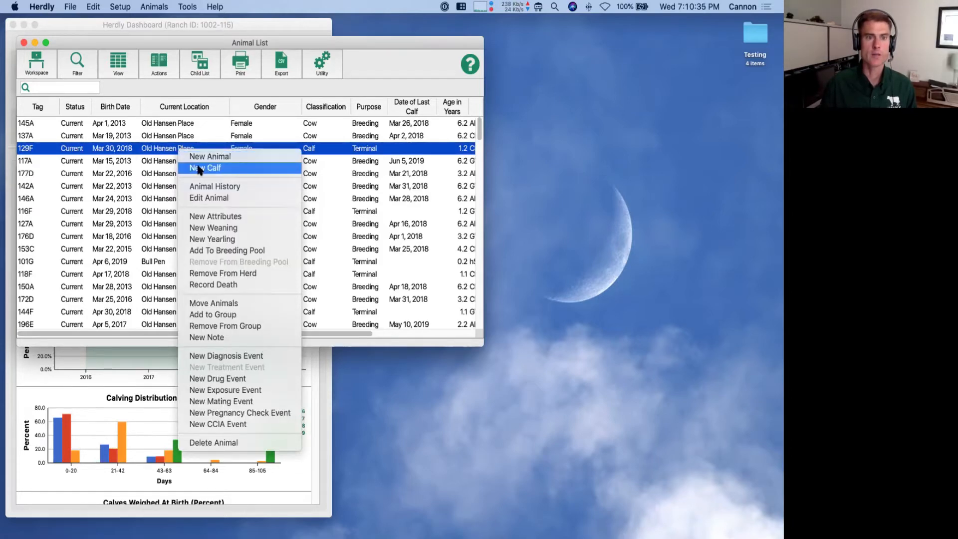
click(220, 216)
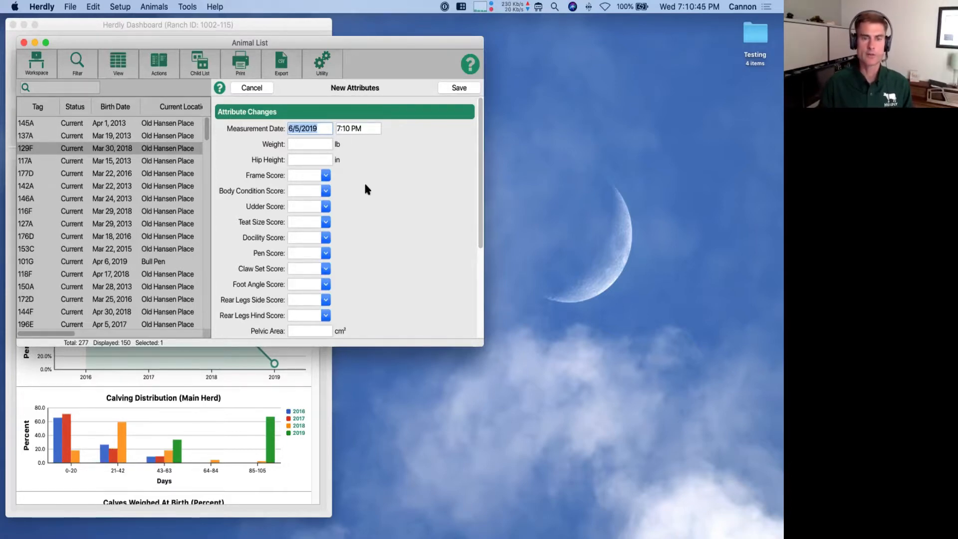
click(360, 129)
click(307, 144)
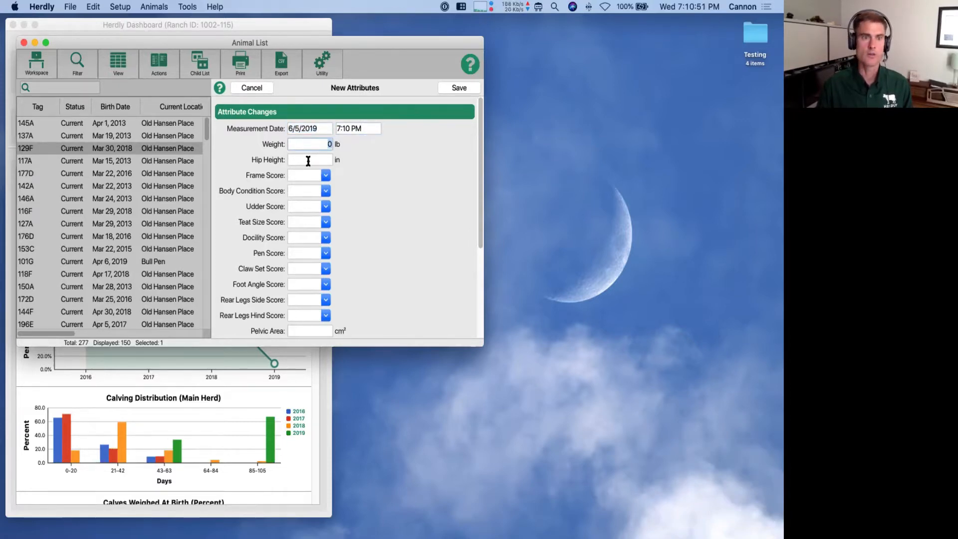
text(1200)
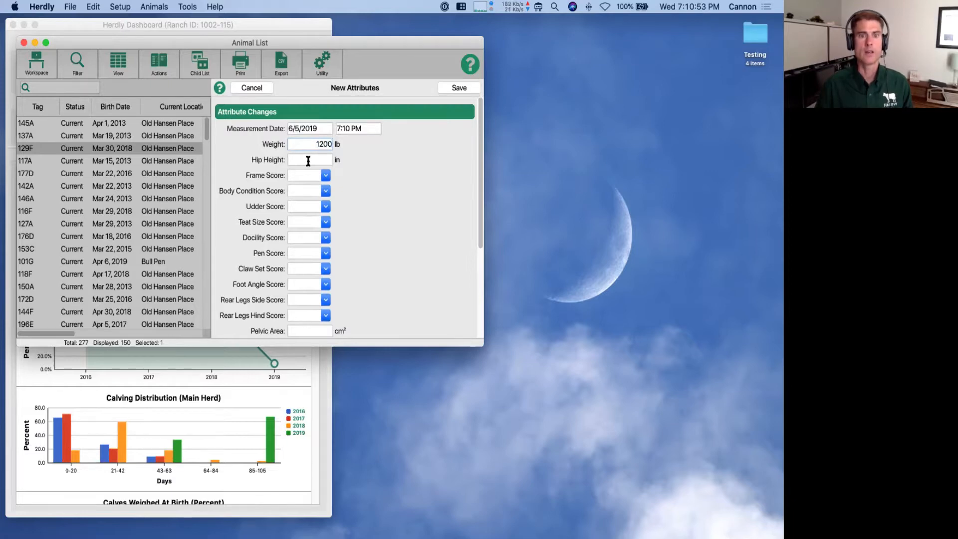
key(Tab)
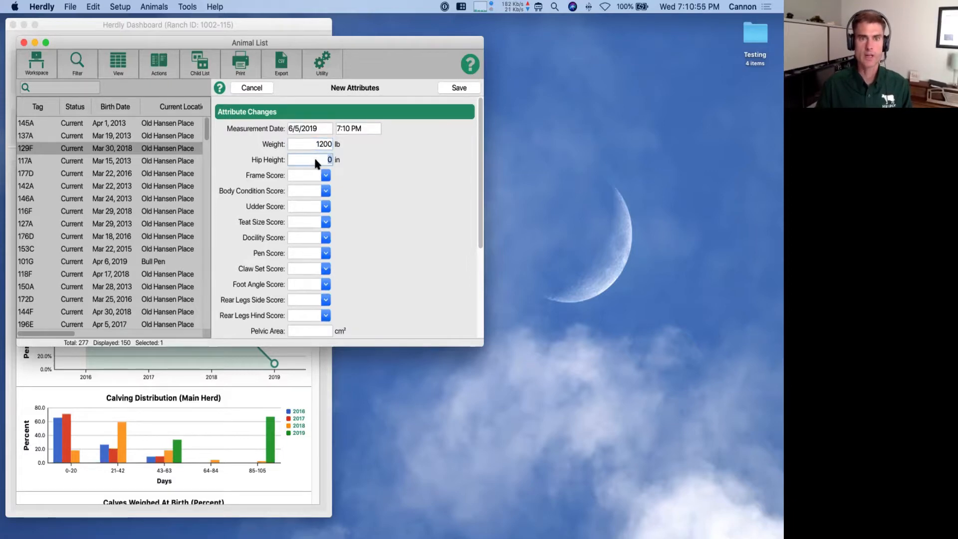
Set the docility score to 3 in 129F's new attributes, leaving the fields before it as they are
click(323, 129)
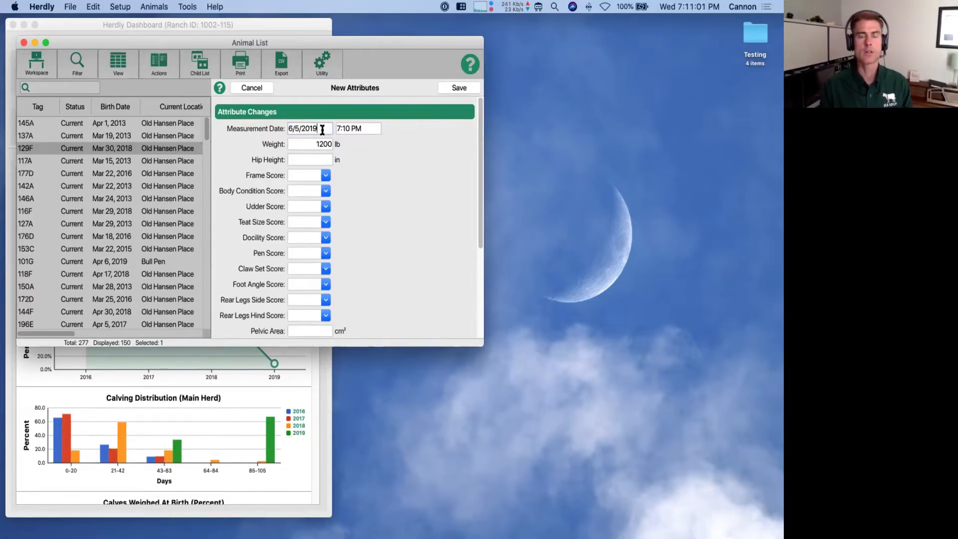
key(Tab)
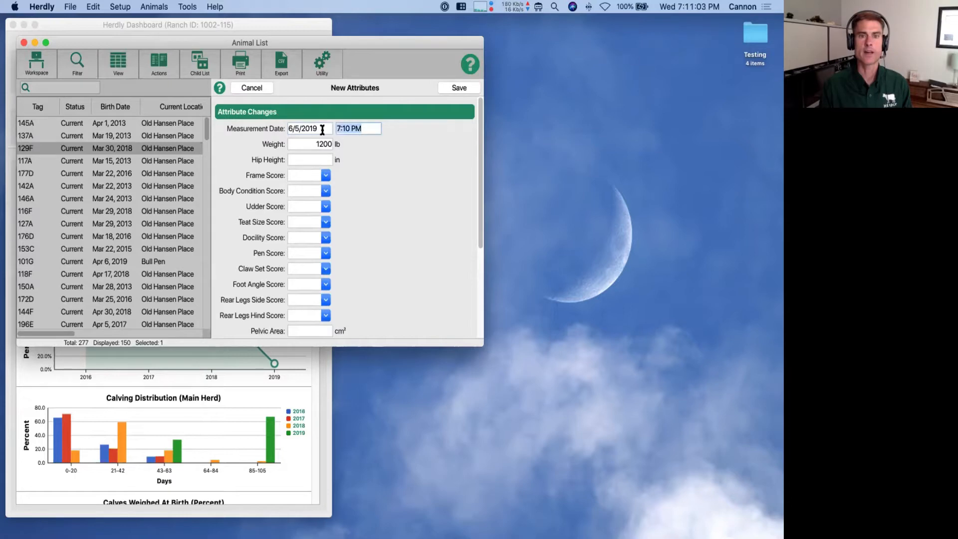
key(Tab)
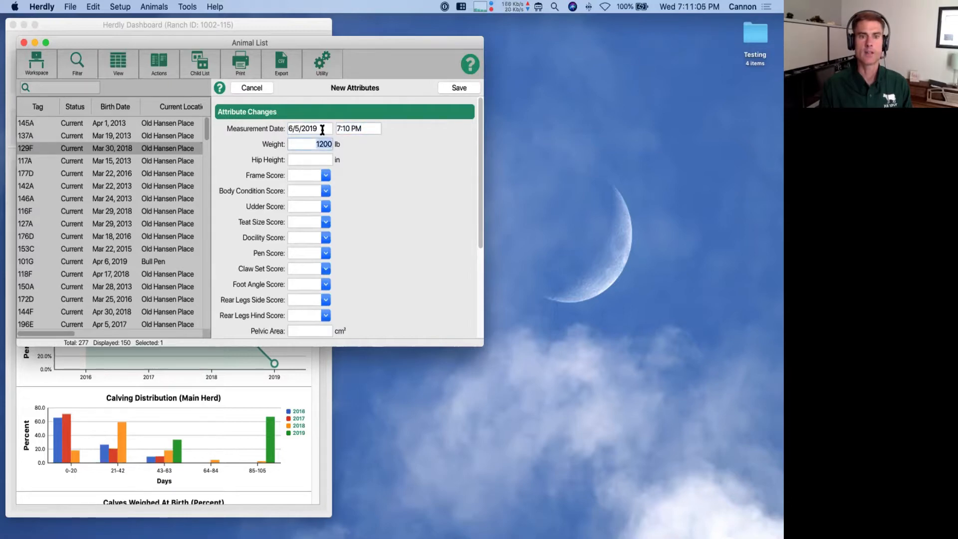
key(Tab)
key(Tab)
key(Tab)
key(Tab)
key(Tab)
key(Tab)
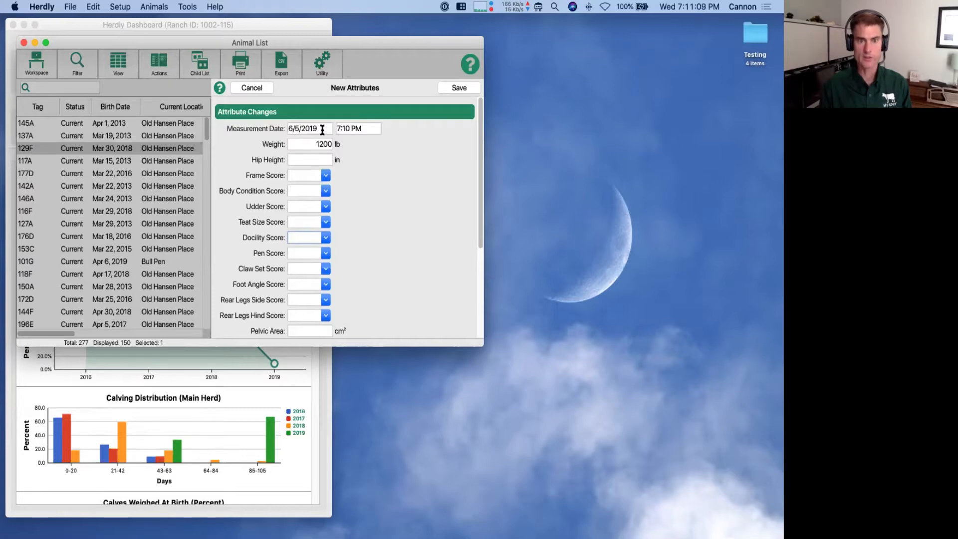
text(3)
key(Tab)
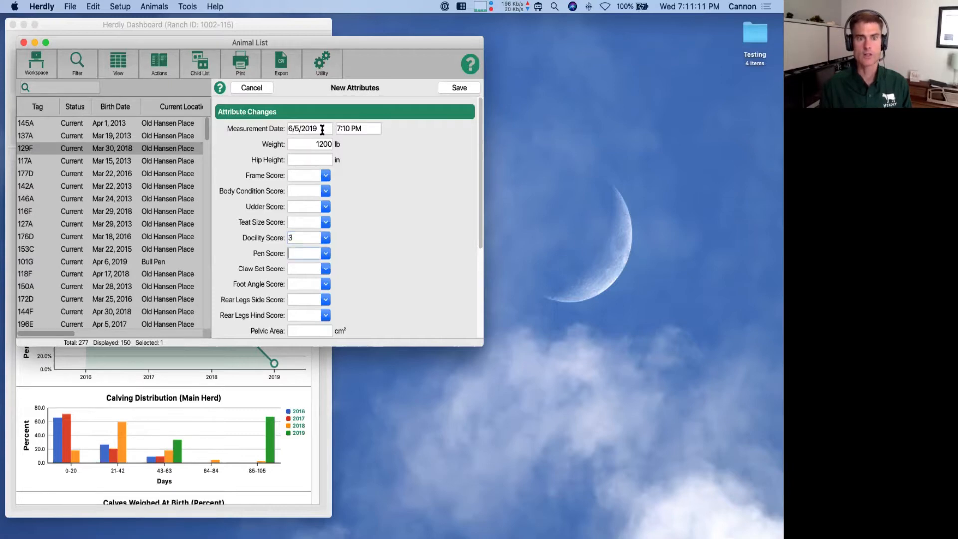
Move the focus through the attribute fields to Rear Legs Side Score and back up to Measurement Date
key(Tab)
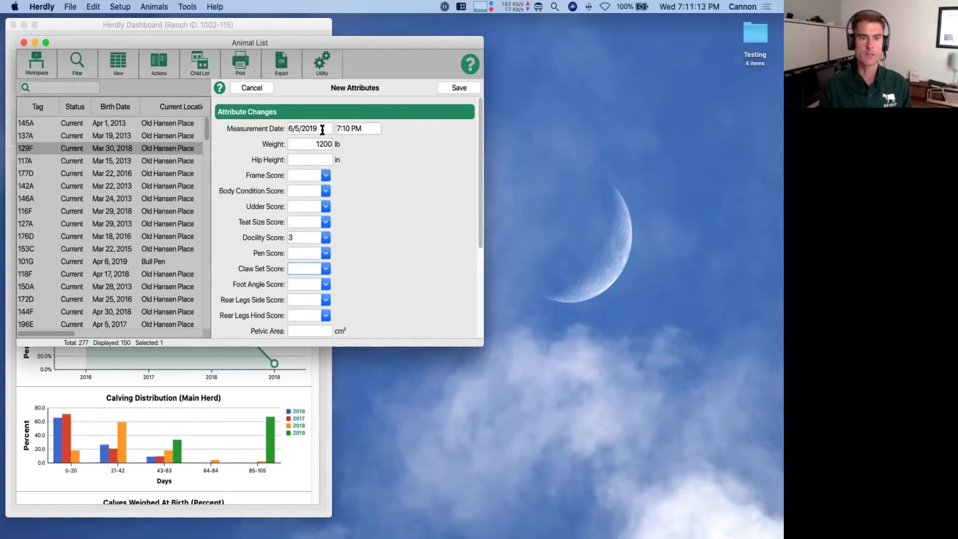
key(Tab)
key(Tab)
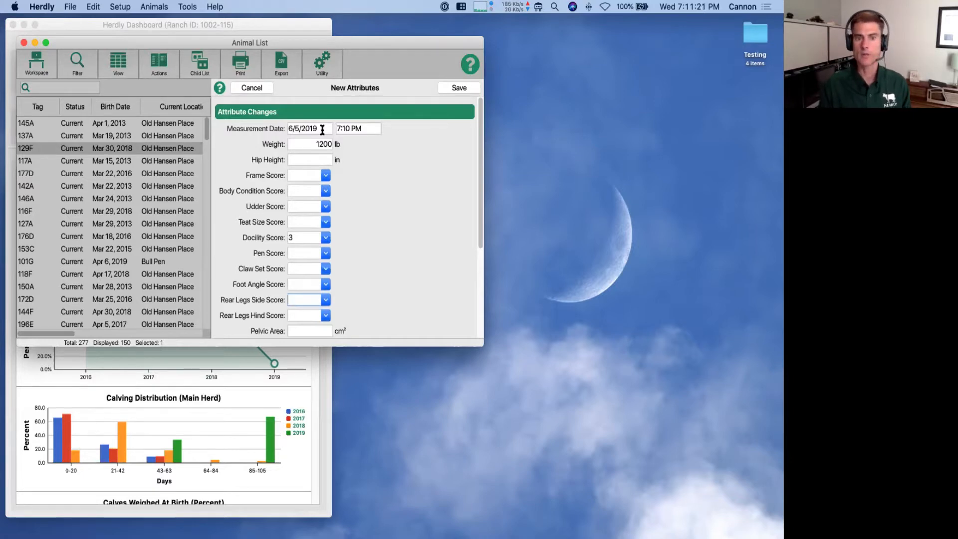
key(shift+Tab)
key(shift+Tab)
key(shift+Tab)
key(shift+Tab)
key(shift+Tab)
key(shift+Tab)
key(shift+Tab)
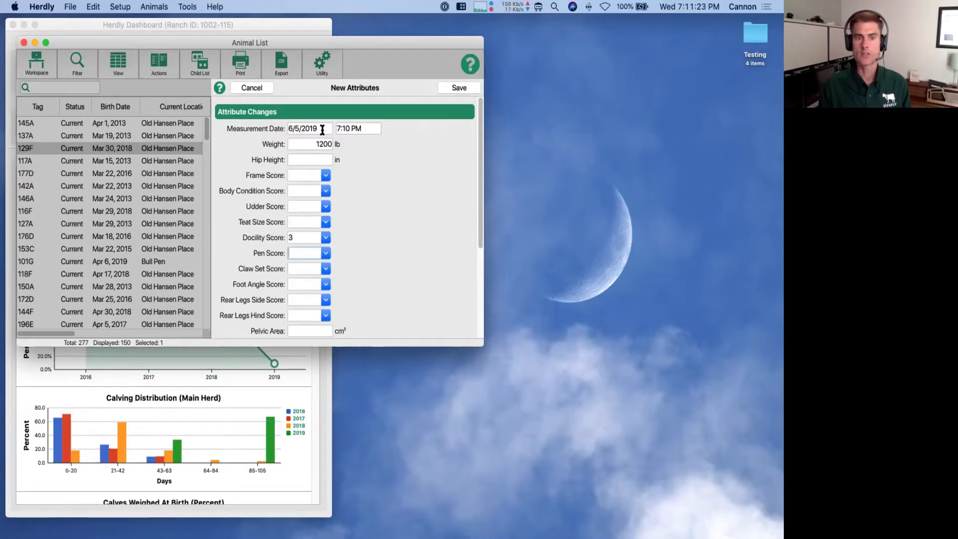
key(shift+Tab)
key(shift+Tab)
key(shift+Tab)
key(shift+Tab)
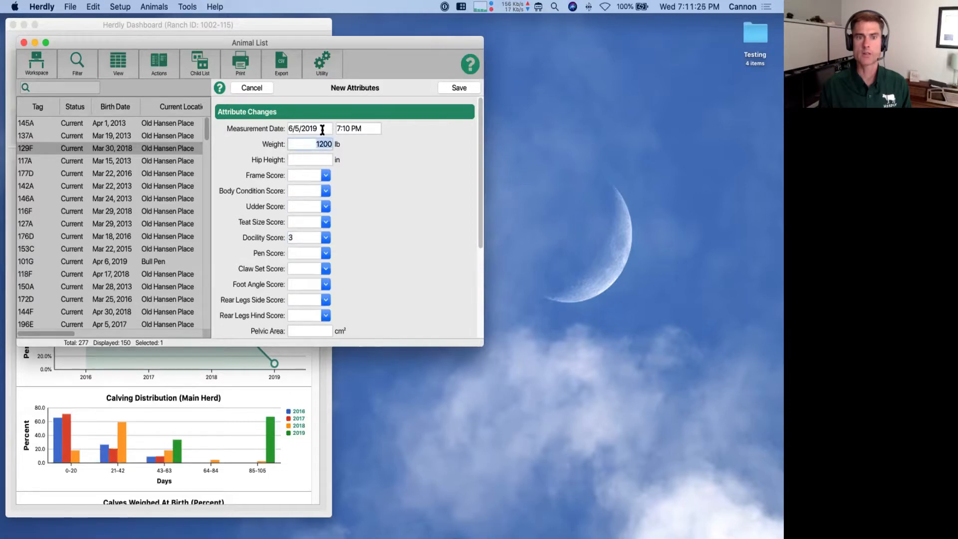
key(shift+Tab)
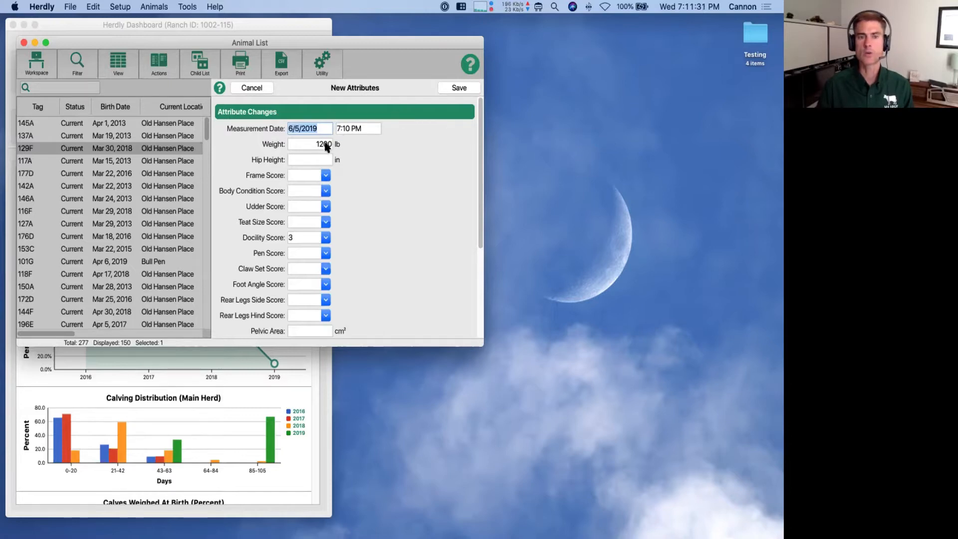
double_click(325, 146)
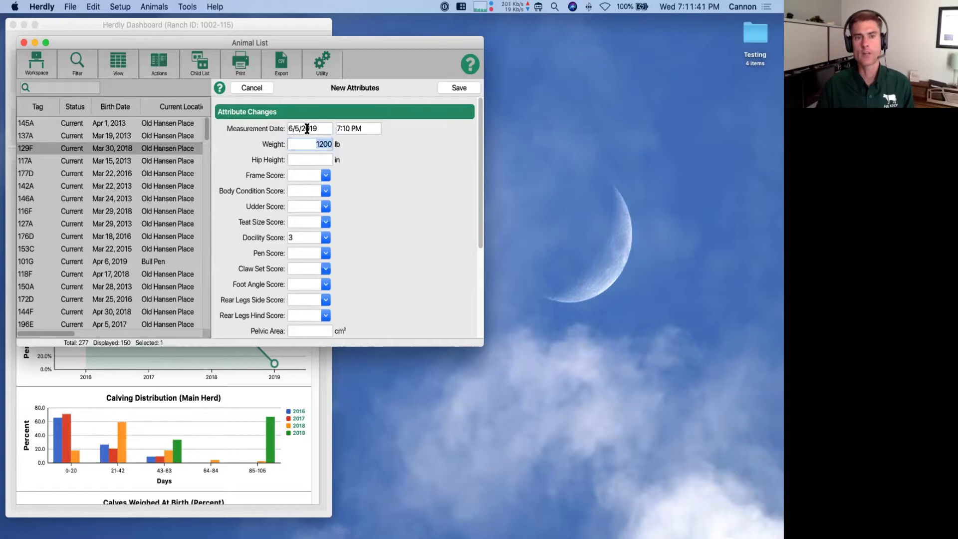
click(307, 128)
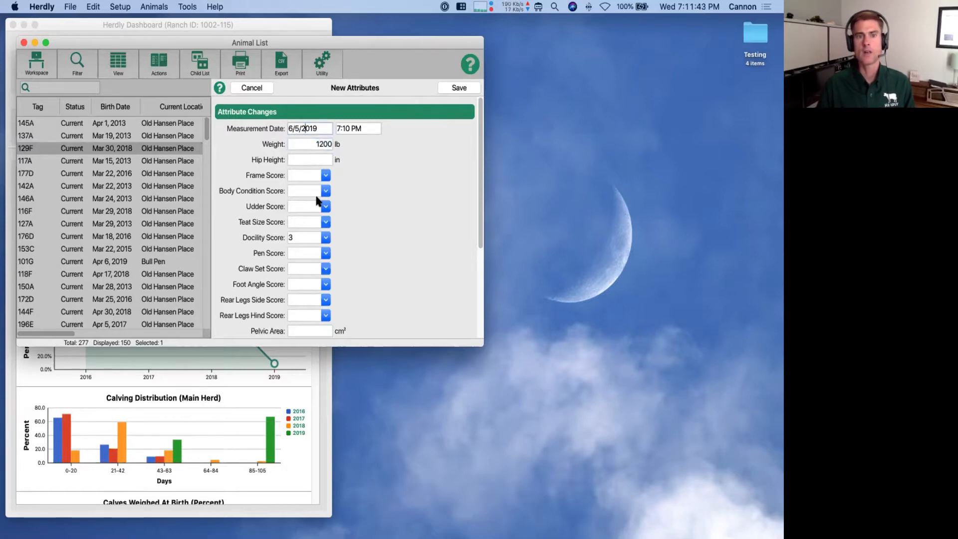
Set the measurement date of 129F's new attributes to 6/6/2019
click(323, 146)
key(shift+Tab)
key(shift+Tab)
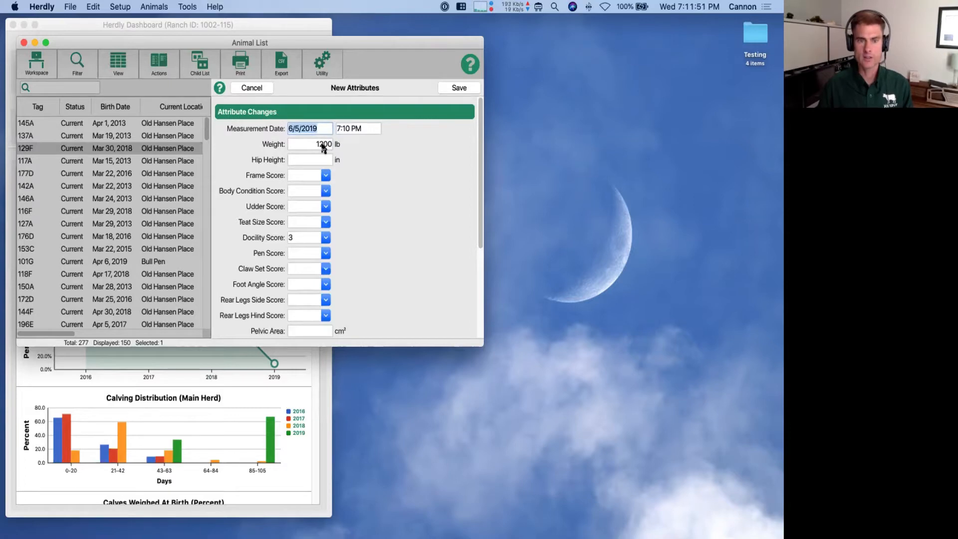
text(6)
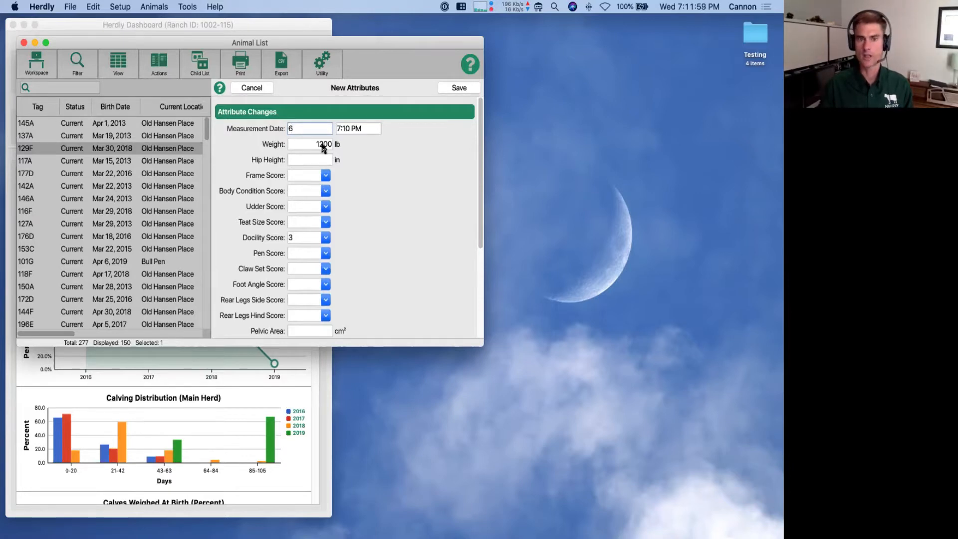
text(/6/2019)
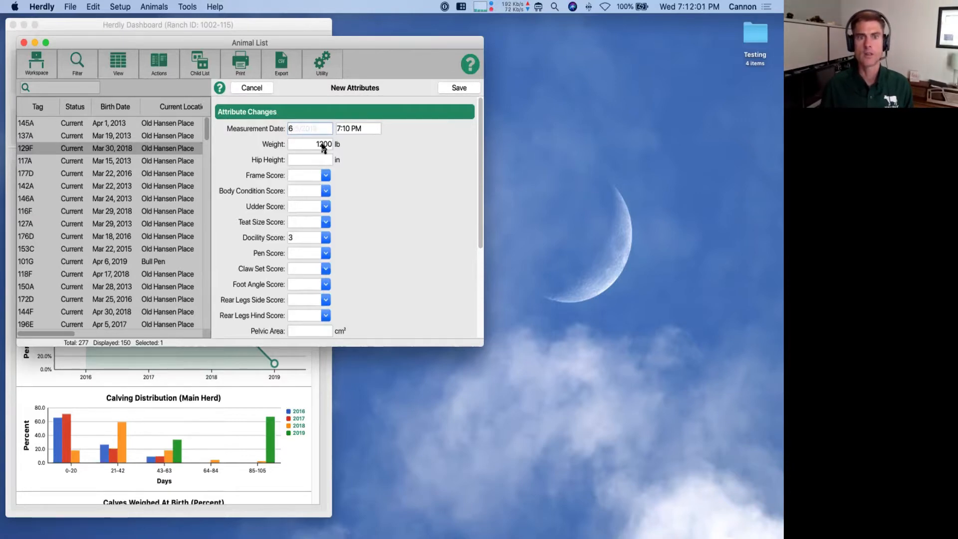
key(Tab)
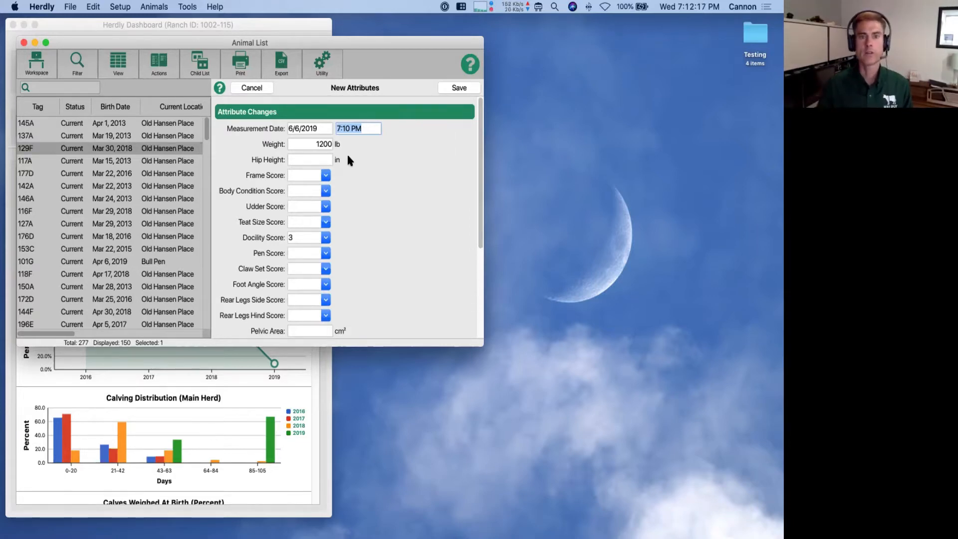
Step the measurement date forward day by day to 6/8/2019 and back to 6/3/2019
key(shift+Tab)
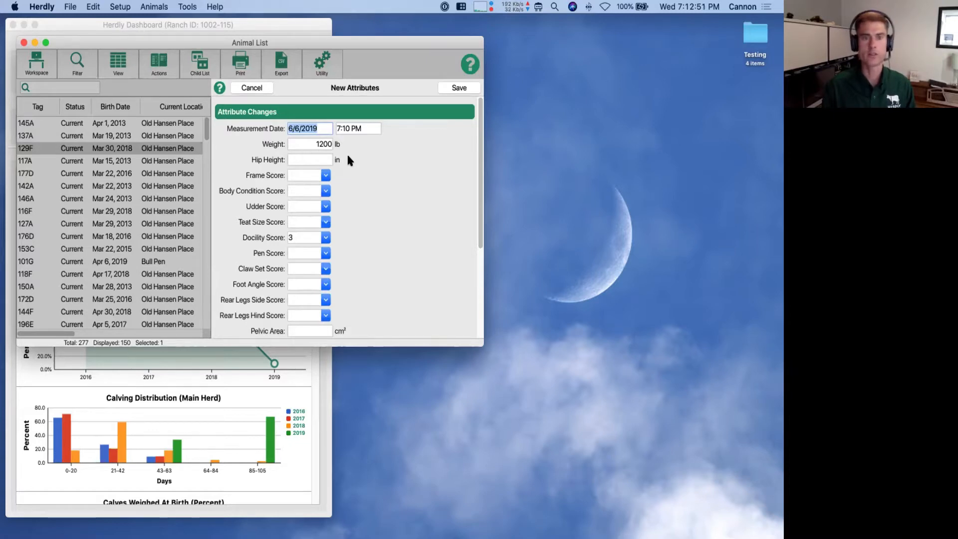
key(Up)
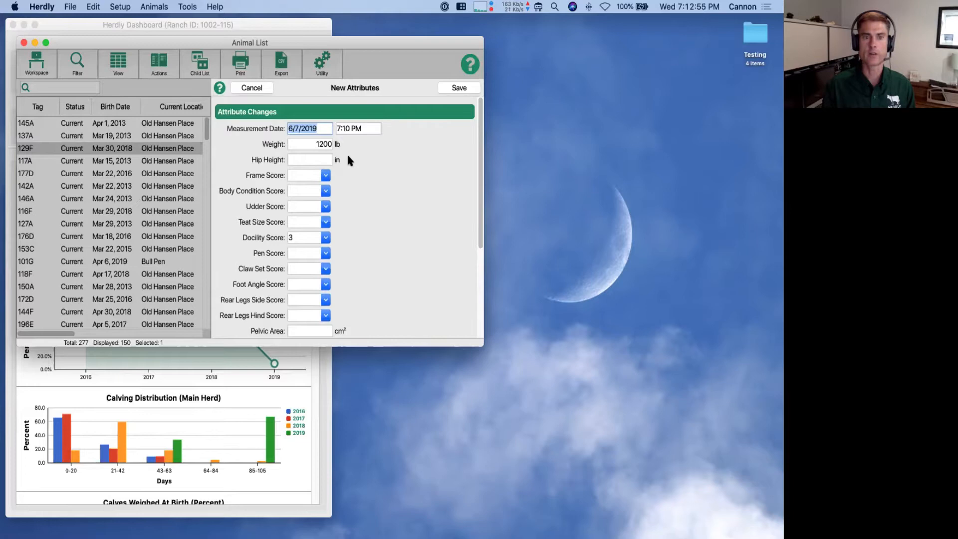
key(Up)
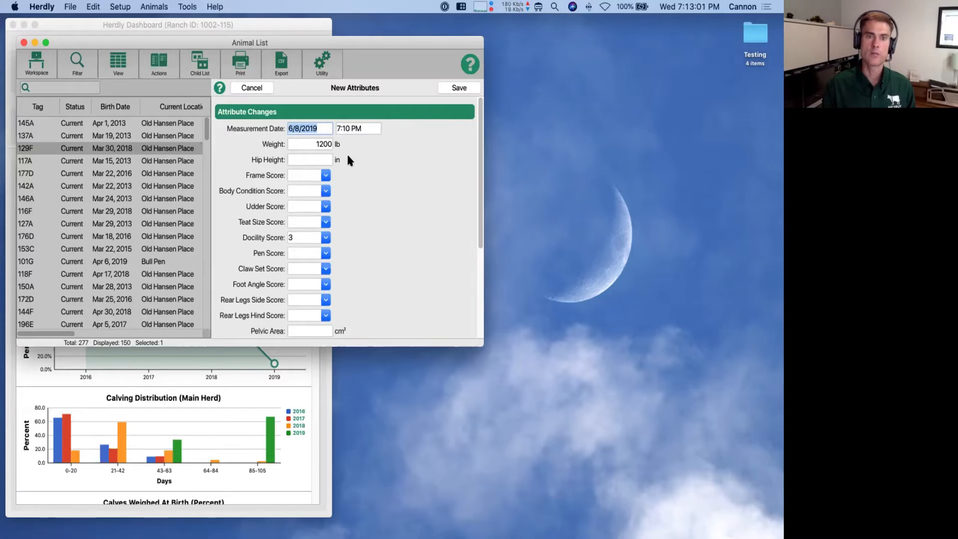
key(Down)
key(Down)
key(Down)
key(Down)
key(Down)
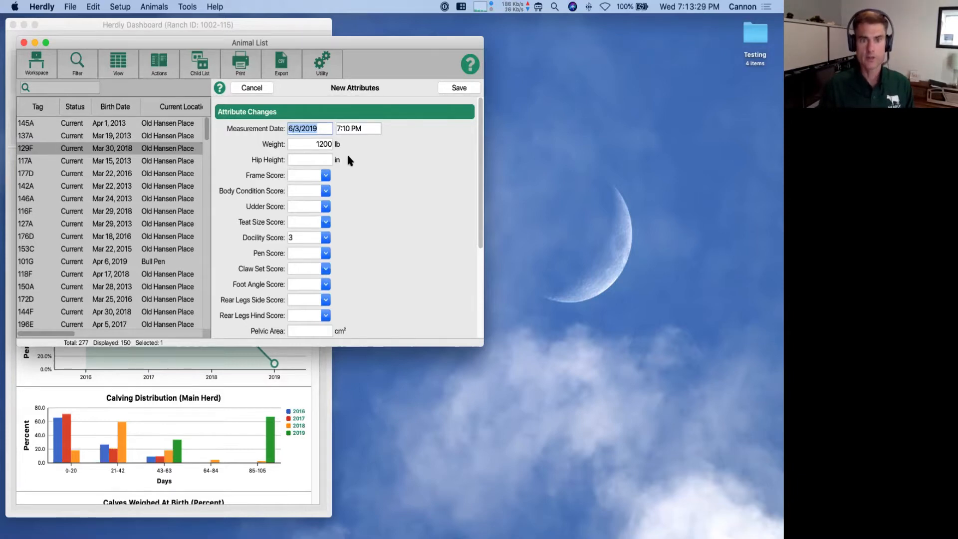
Advance the measurement date to the week's end on 6/8/2019 and through the following week ends to 7/6/2019
text(8)
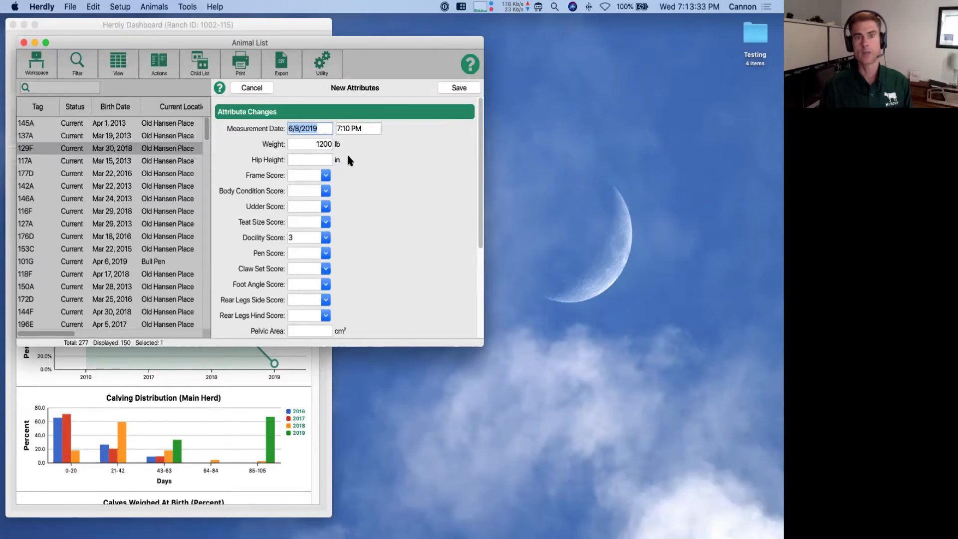
text(15)
key(shift+Up)
key(shift+Up)
key(shift+Up)
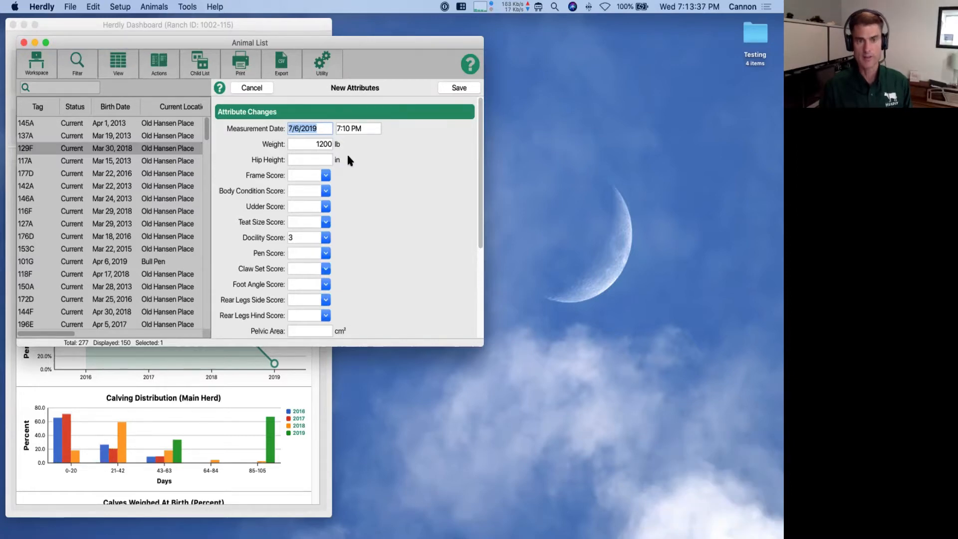
Move the measurement date back through the week starts 6/23/2019 and 6/9/2019 to 5/26/2019, and on to 5/11/2019
key(shift+Down)
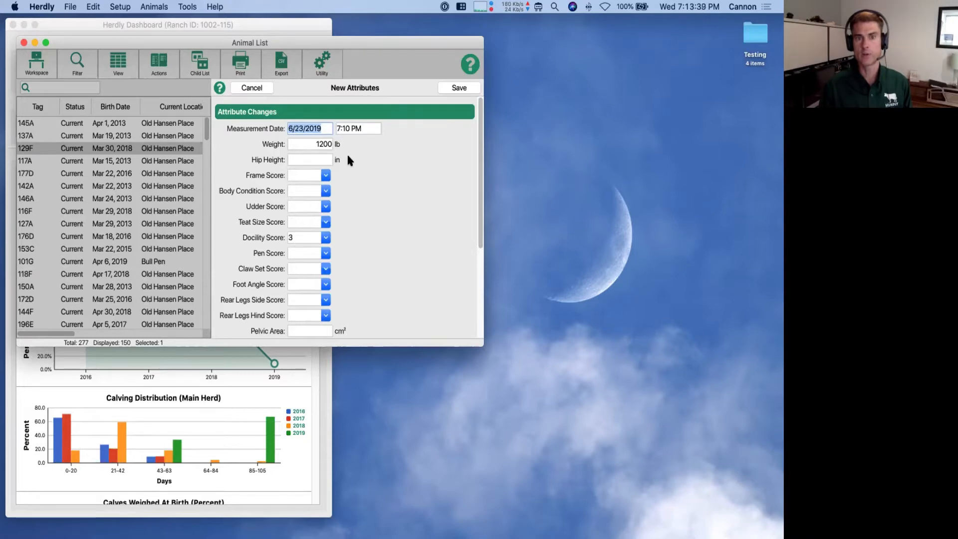
key(shift+Down)
key(shift+Down)
key(shift+Down)
key(shift+Down)
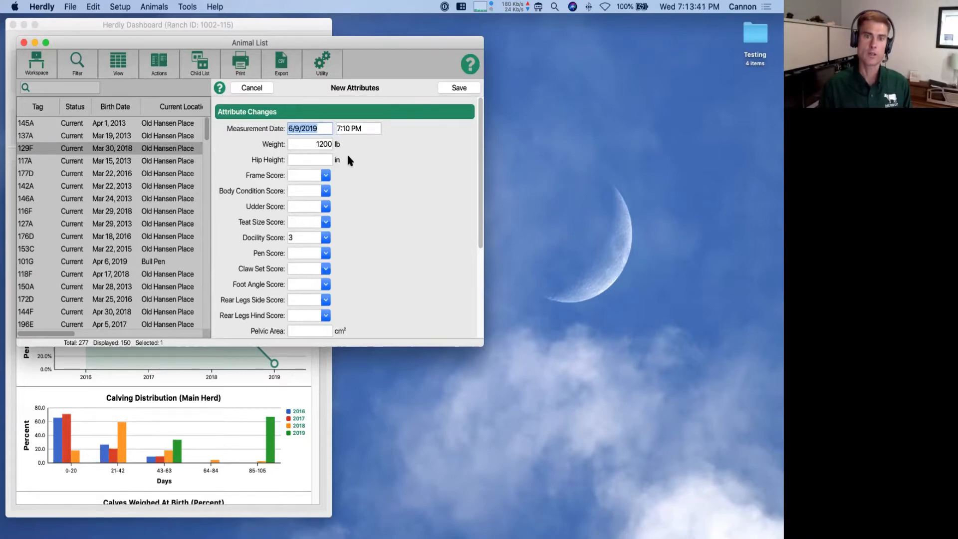
key(shift+Down)
key(shift+Down)
key(shift+Down)
key(shift+Down)
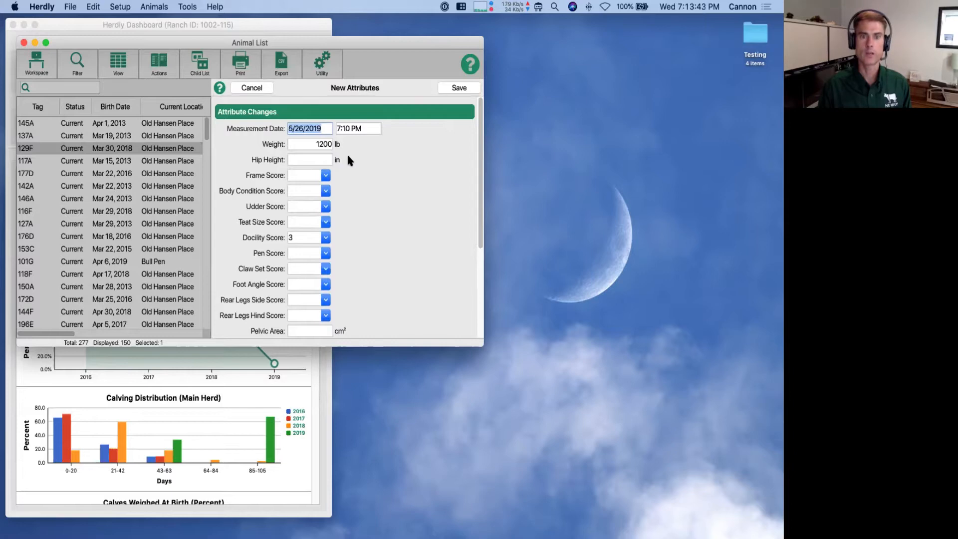
key(Up)
key(Up)
key(Up)
key(Up)
key(Up)
key(Up)
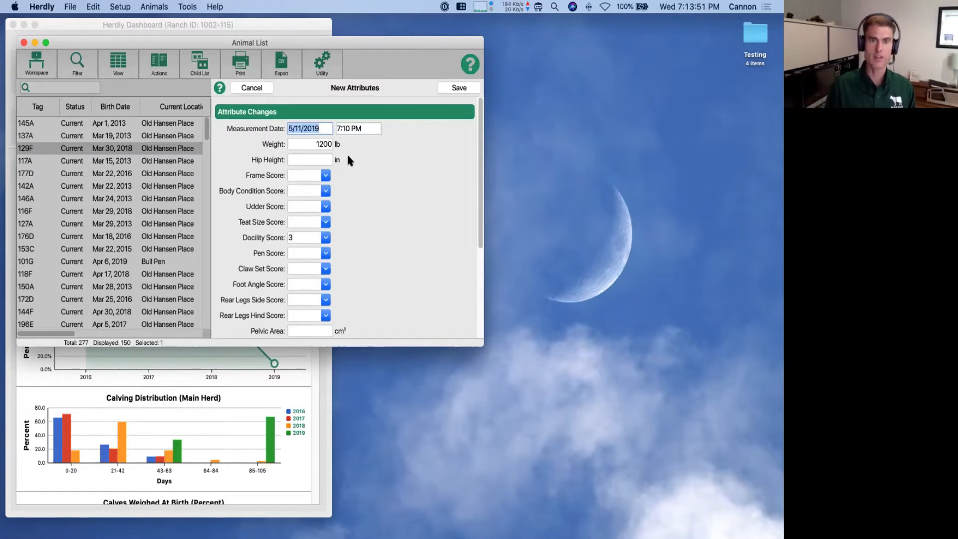
Advance the measurement date through the month ends to 7/31/2019 and back through the month starts to 4/1/2019
text(31)
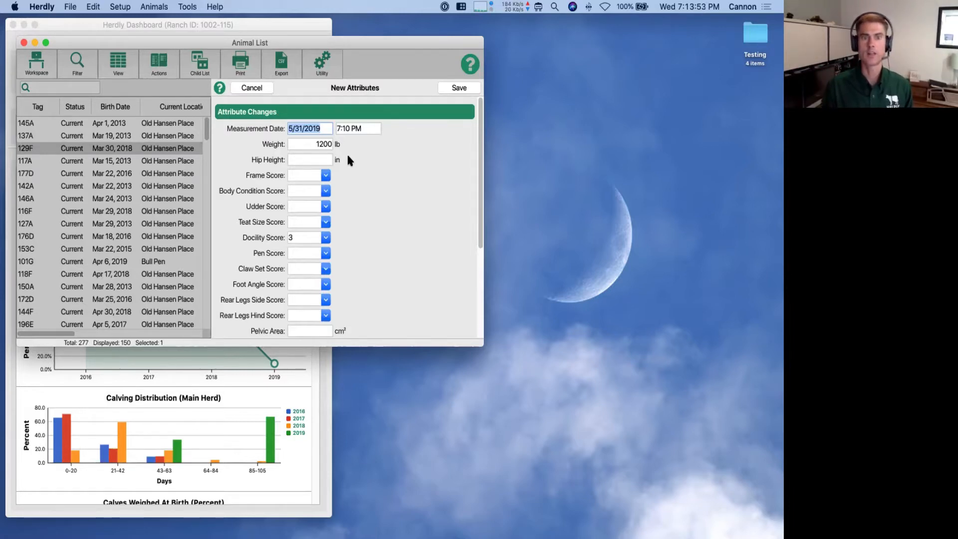
text(6)
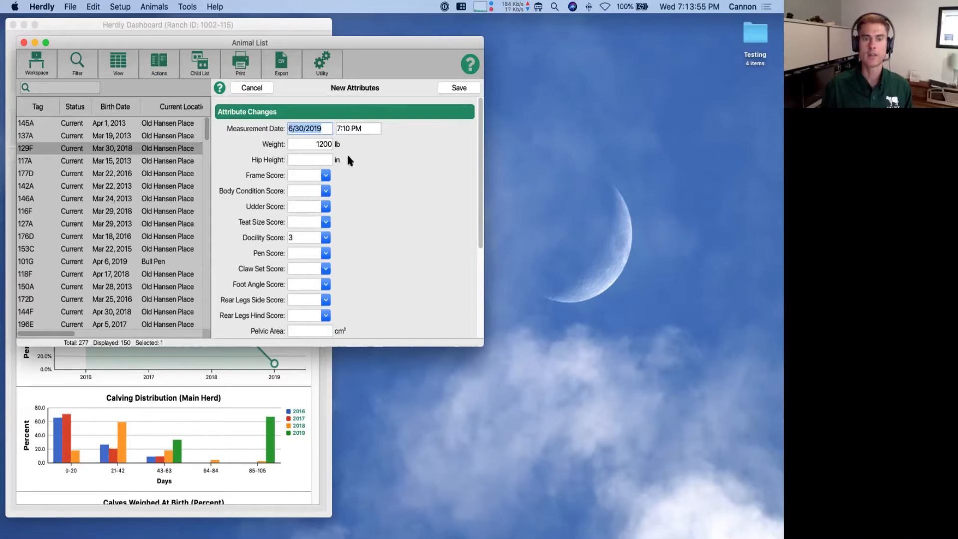
text(7)
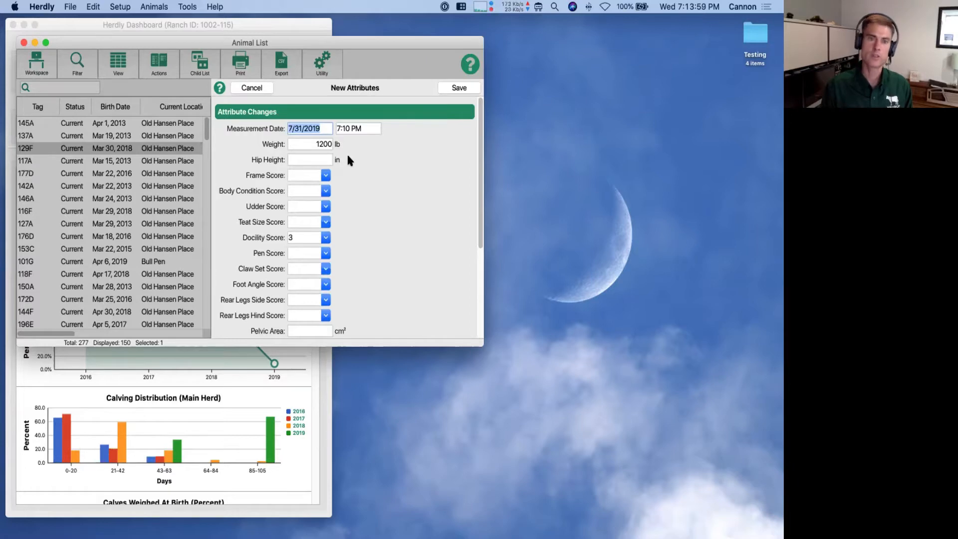
key(m)
key(m)
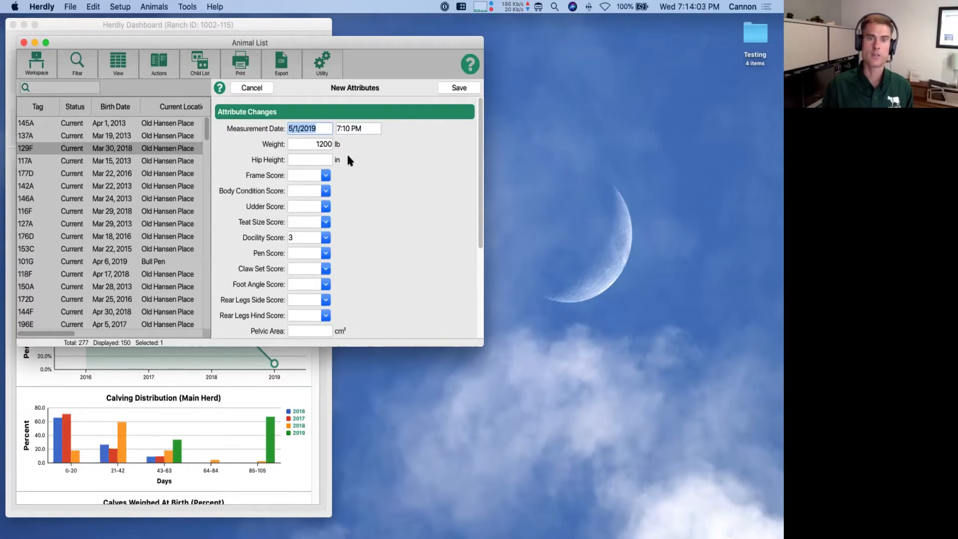
key(m)
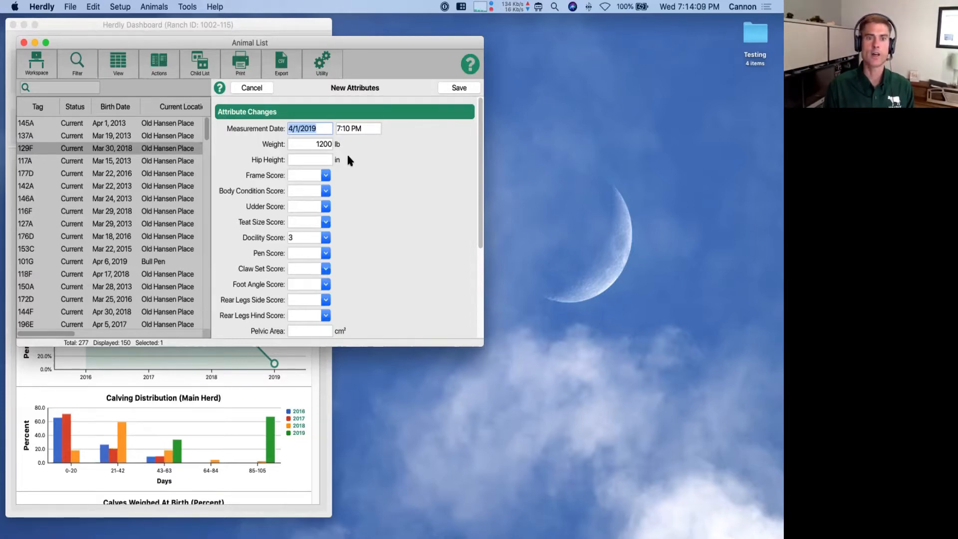
Advance the measurement date to the year end 12/31/2020 and back through the year starts to 1/1/2018
key(r)
key(r)
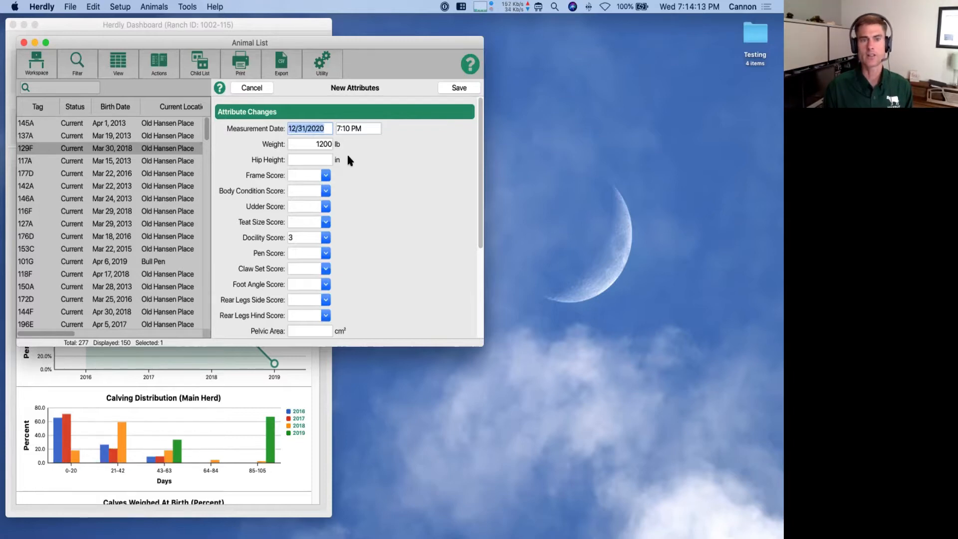
key(y)
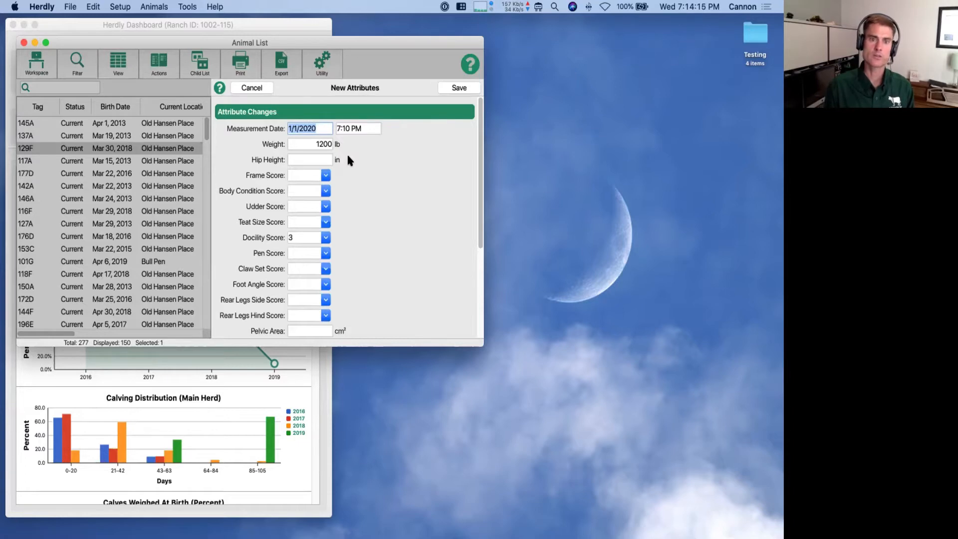
key(y)
key(y)
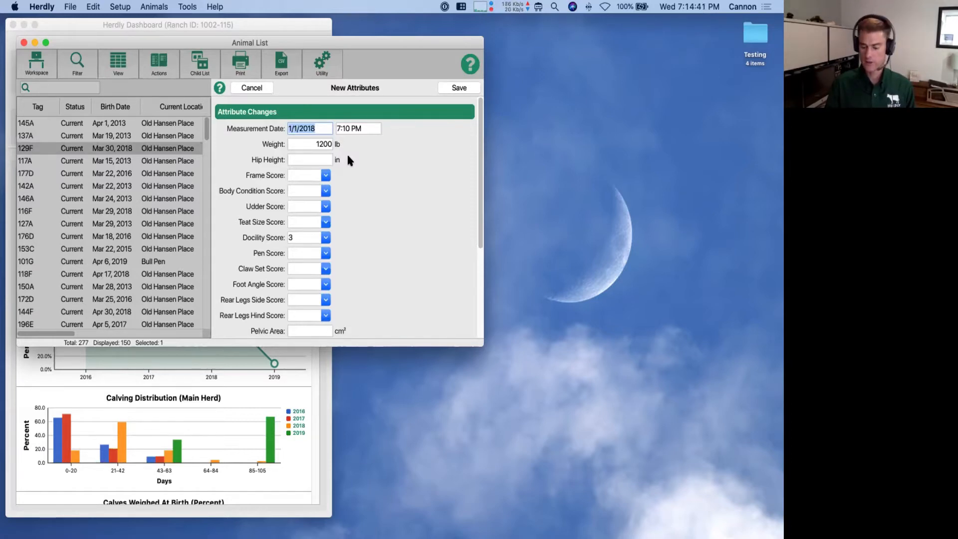
Enter only the day number 3 as the measurement date, and replace that date with 5/15/2019
text(3)
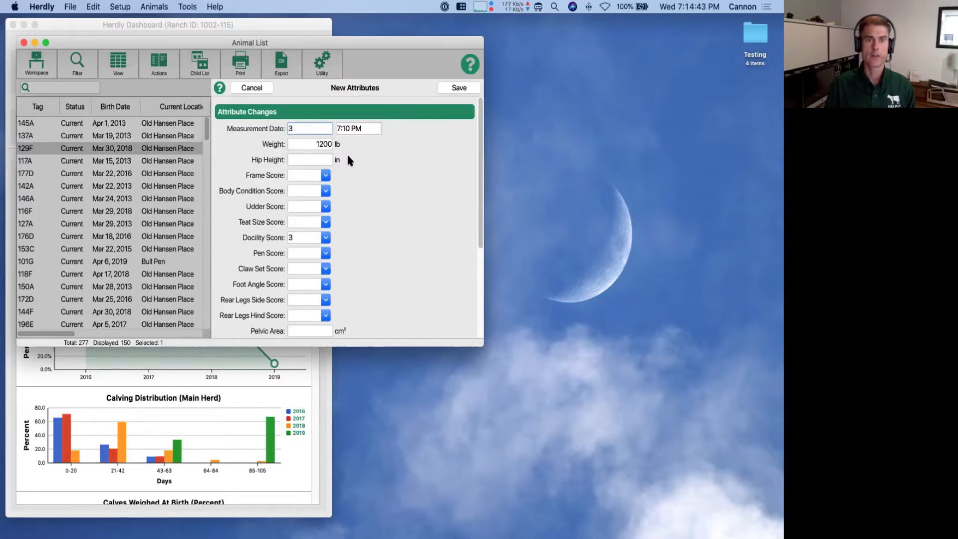
key(Tab)
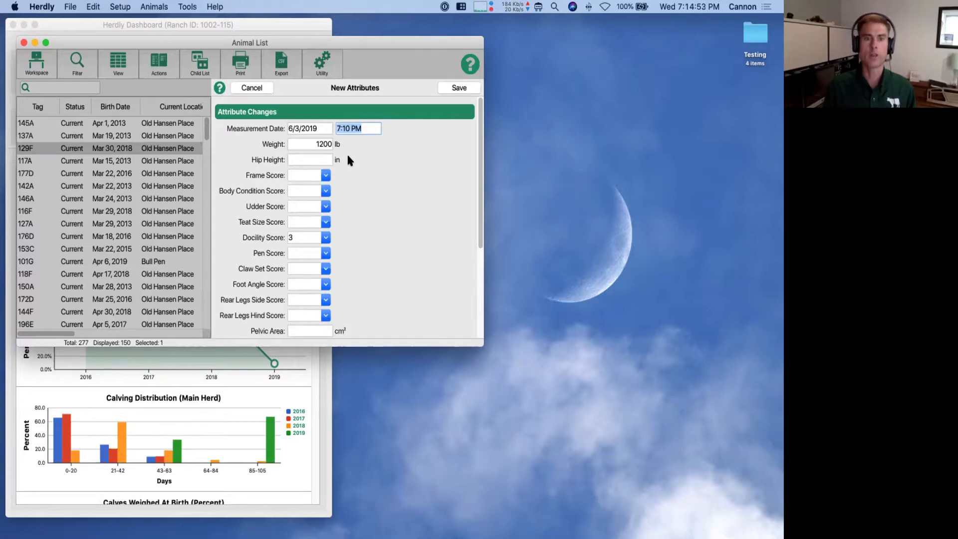
key(shift+Tab)
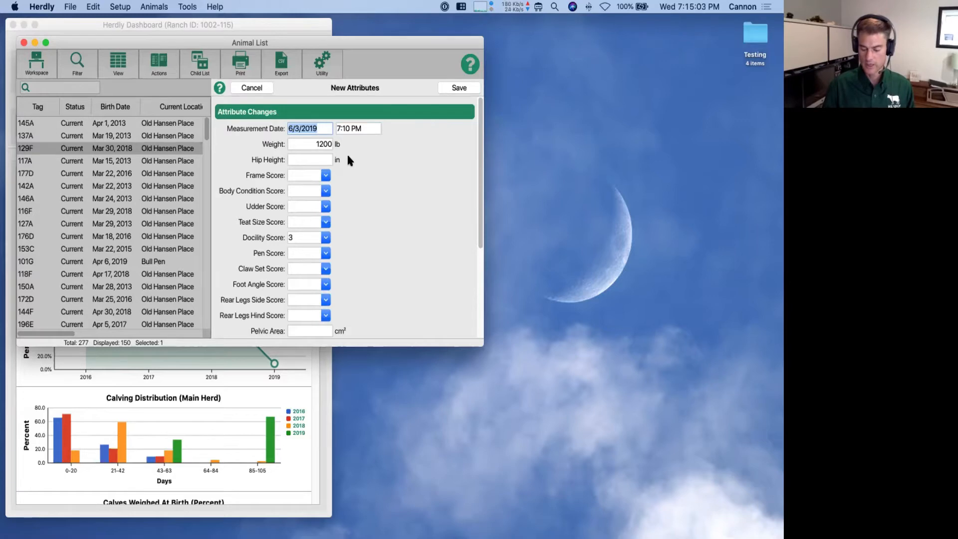
text(5)
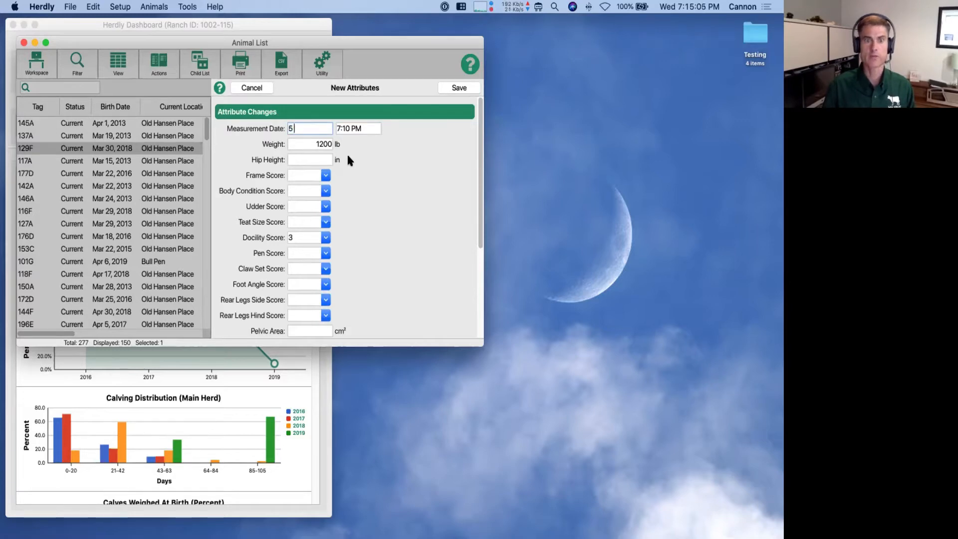
text(/15/2019)
key(Tab)
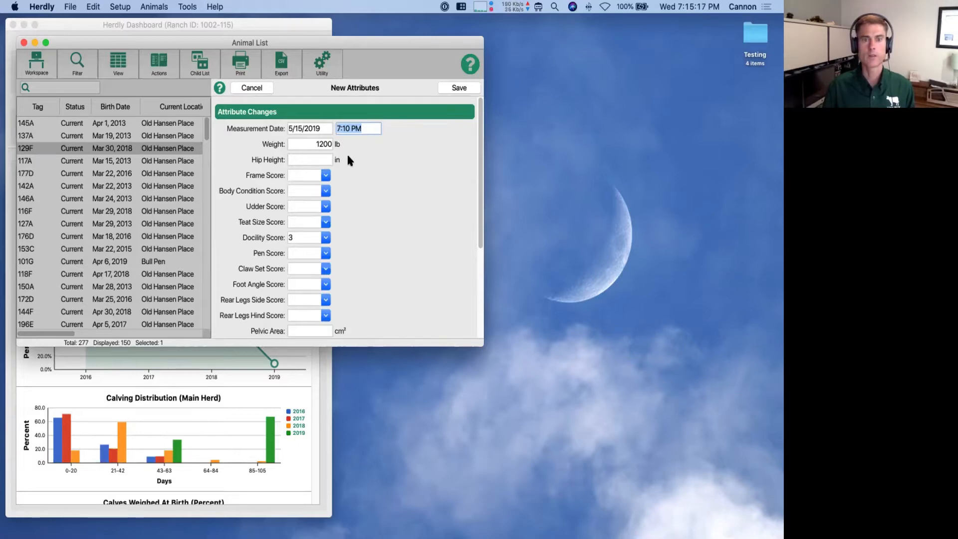
Re-enter the May 15 measurement date without a year, once with a period after the month and once as 5q15
key(shift+Tab)
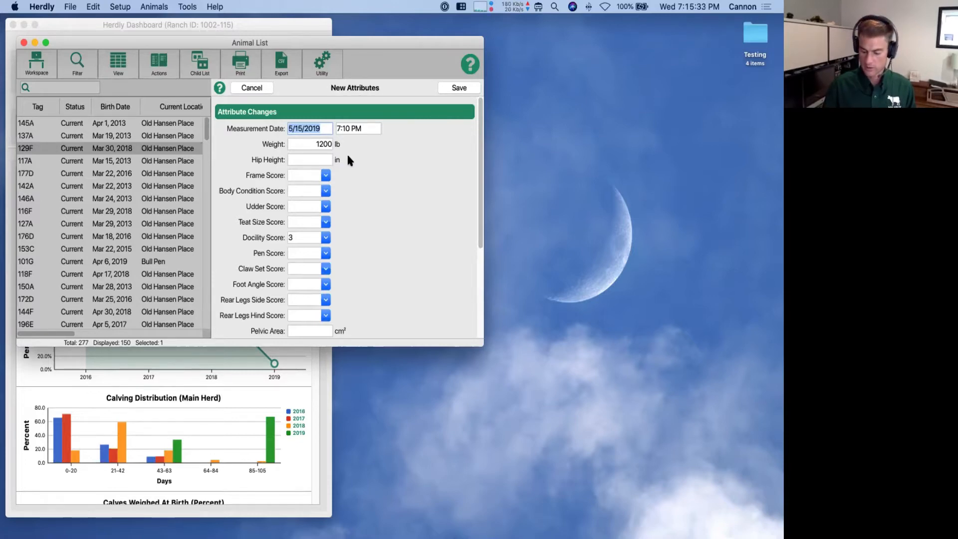
text(5/15/2019)
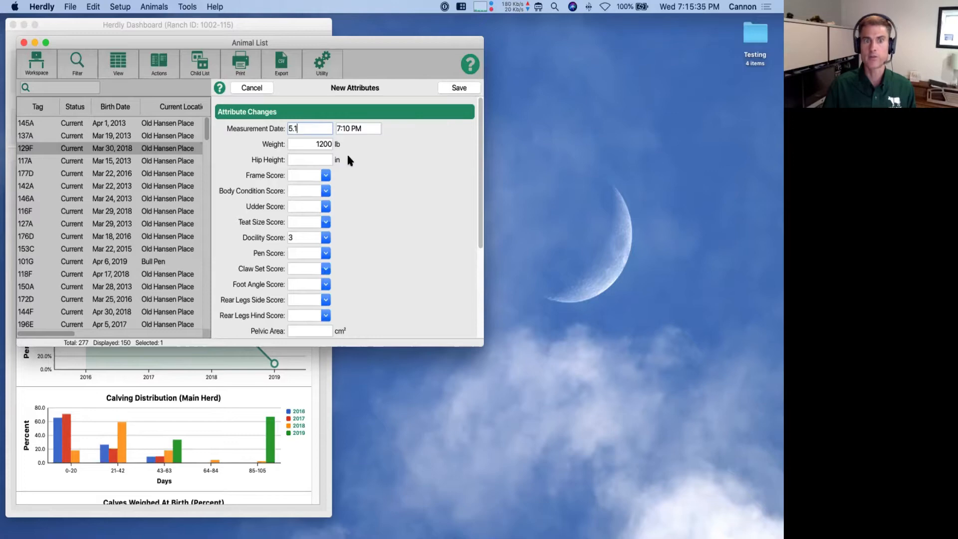
key(Tab)
key(shift+Tab)
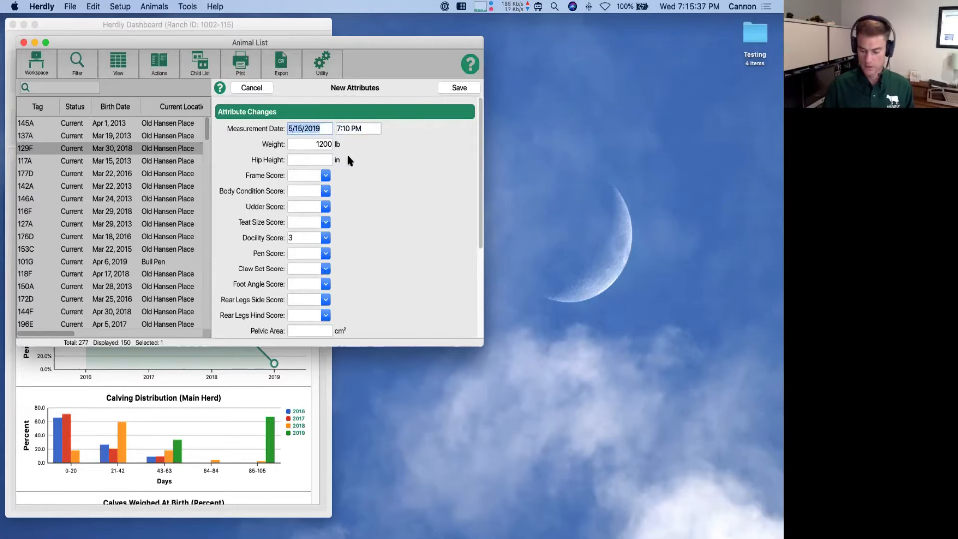
text(5)
text(/)
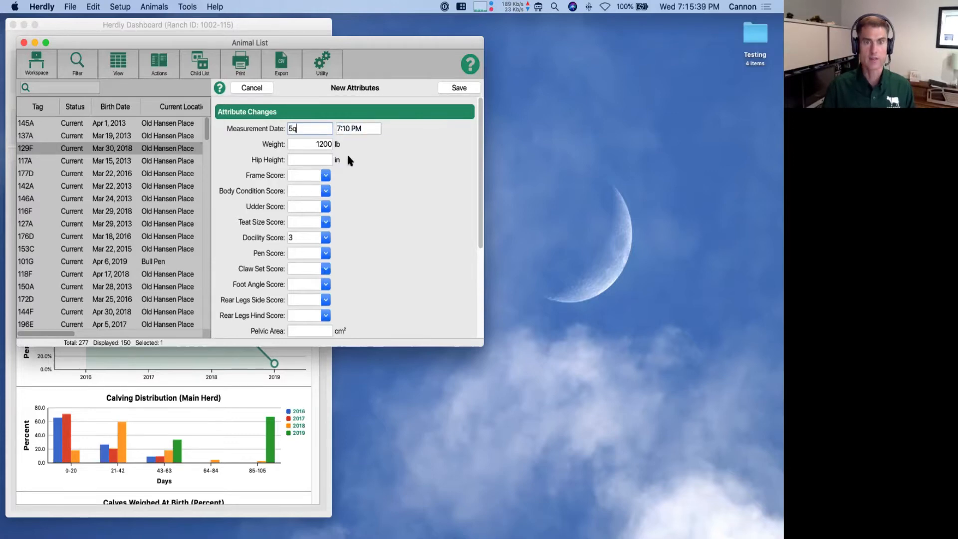
text(15)
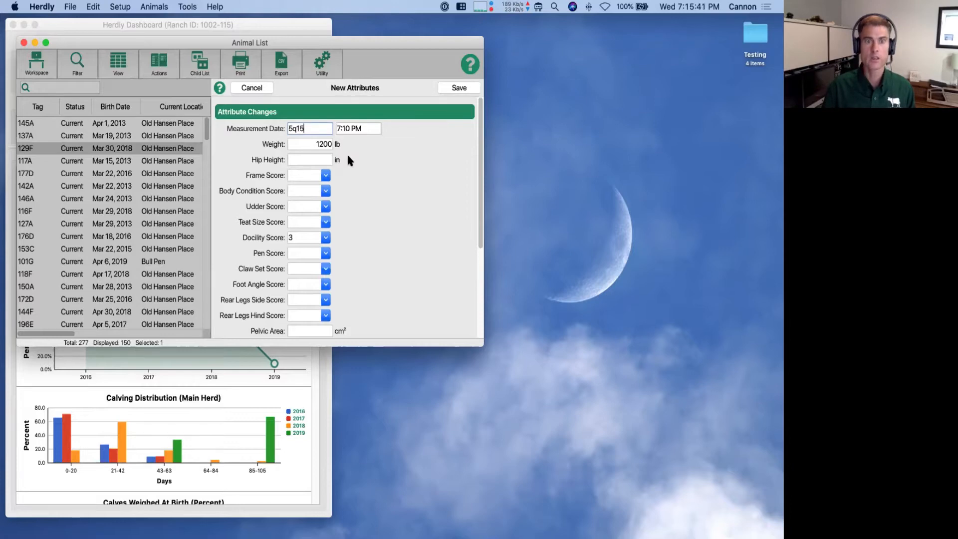
key(Tab)
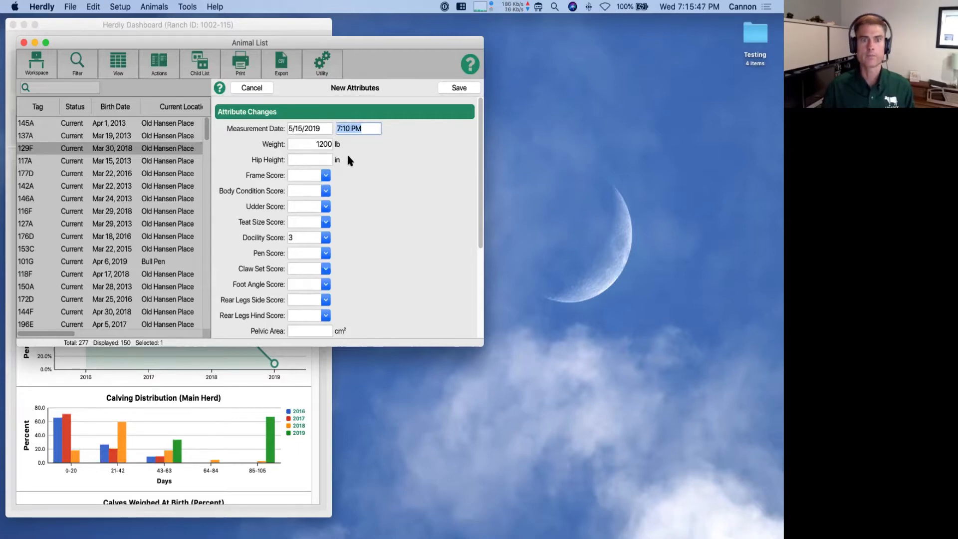
Return the focus to the measurement date and switch to Safari with the herdly.ca home page
key(shift+Tab)
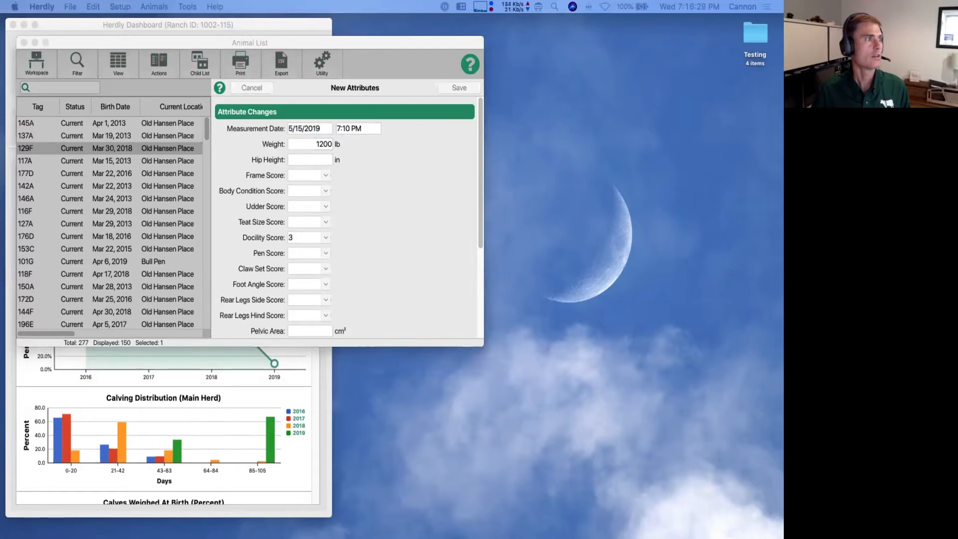
key(super+Tab)
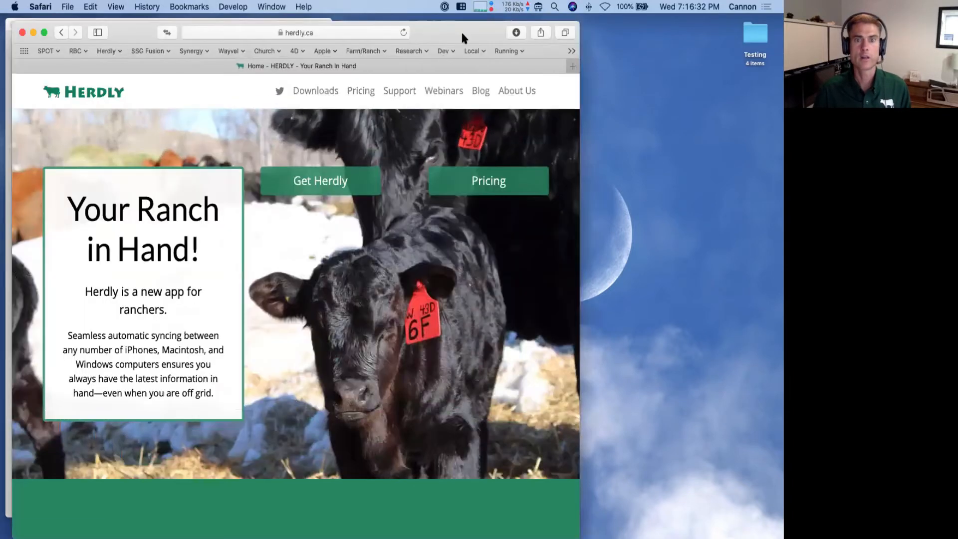
Open the Data Entry Techniques article from the Herdly support pages and examine its computer tabbing and date field shortcuts
drag(465, 37, 559, 38)
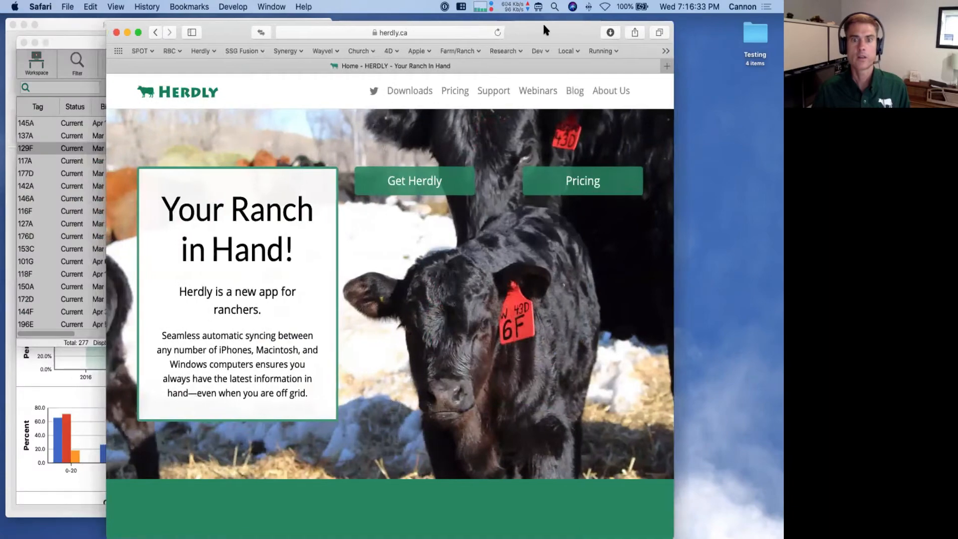
click(496, 94)
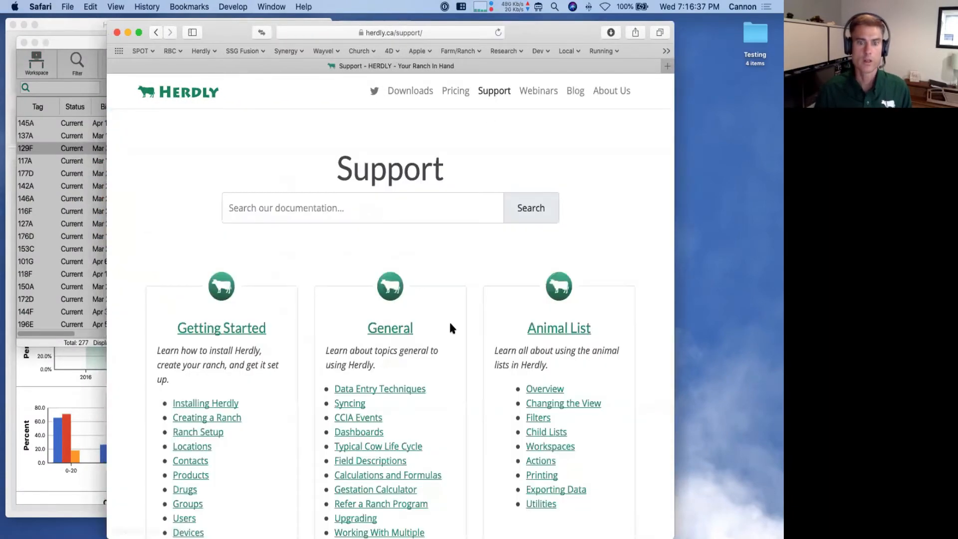
scroll(450, 322, down, 5)
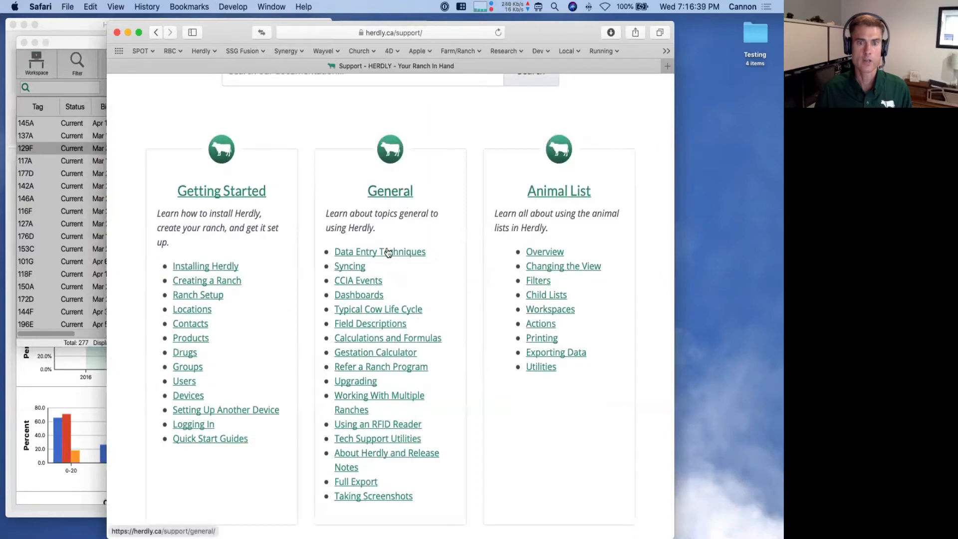
click(374, 253)
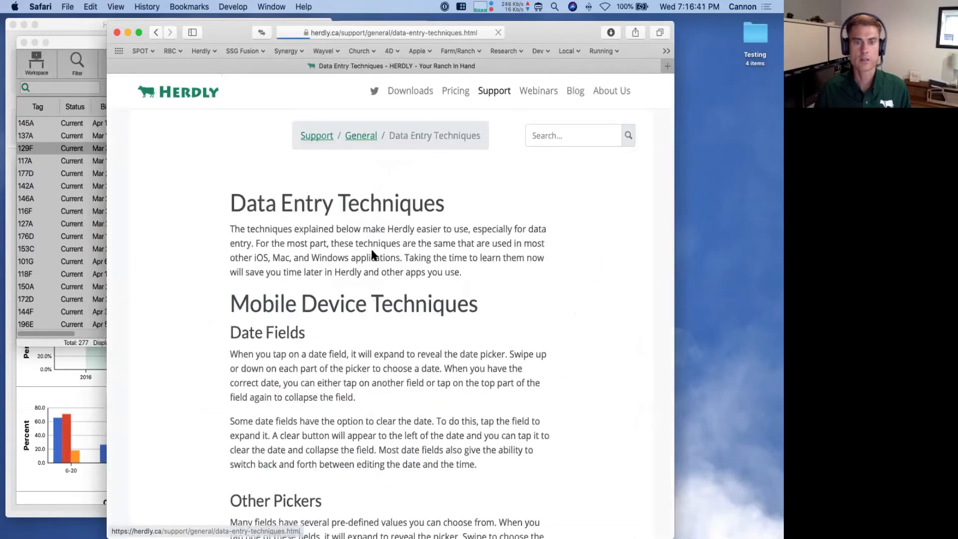
scroll(399, 340, down, 20)
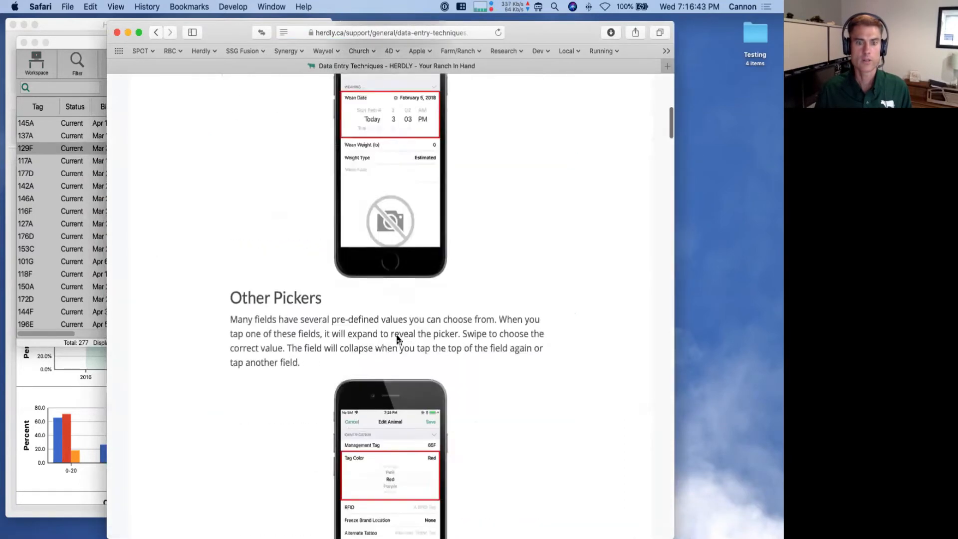
scroll(399, 340, down, 20)
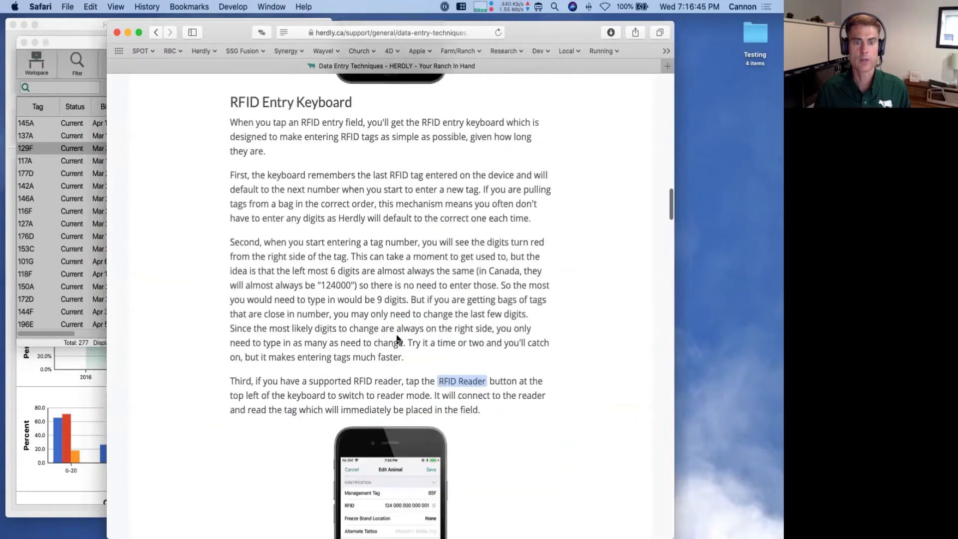
scroll(397, 339, down, 15)
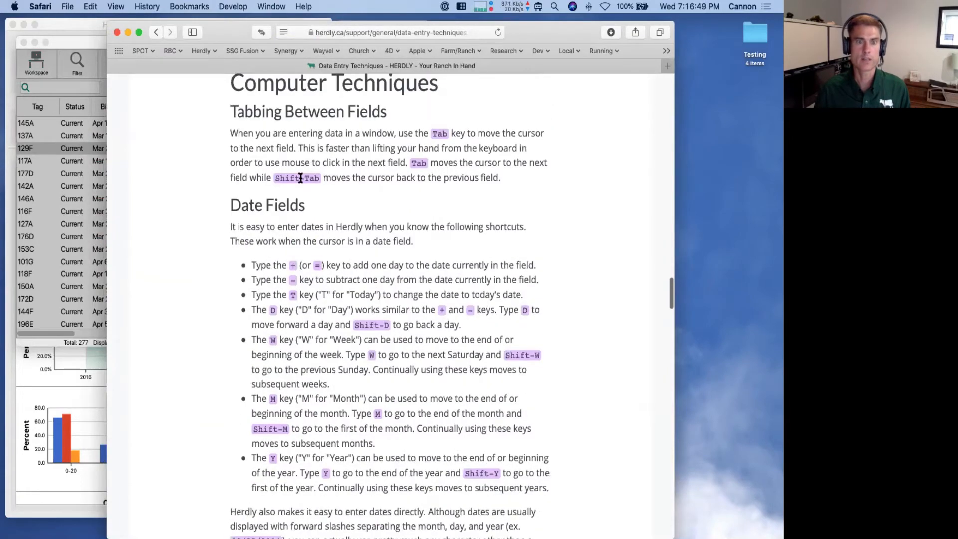
scroll(275, 223, down, 2)
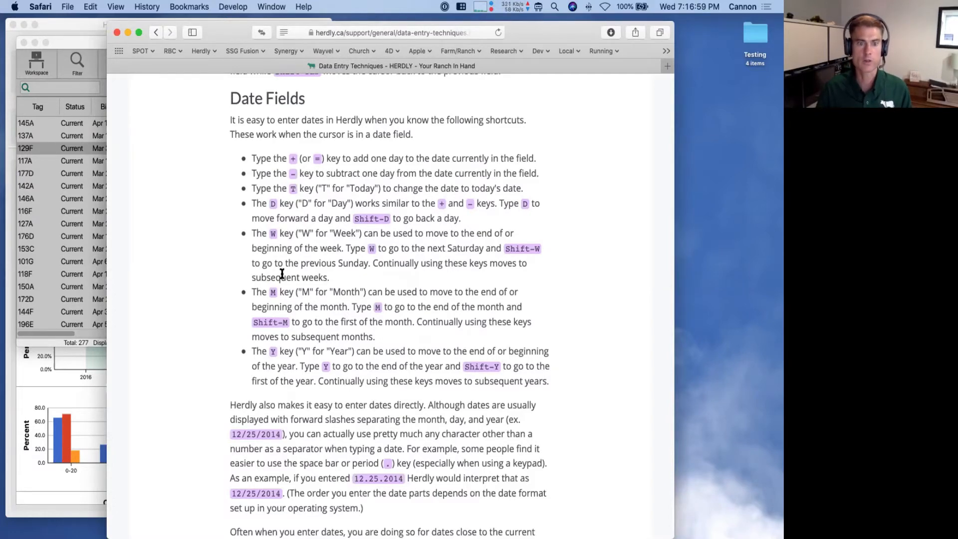
scroll(280, 274, down, 5)
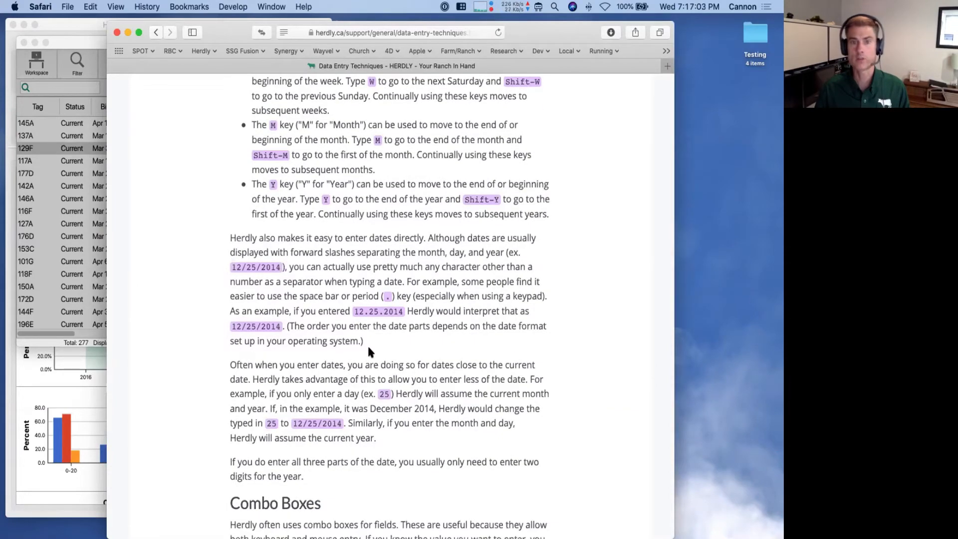
Minimize the Safari window, switch back to Herdly and cancel the New Attributes entry
click(128, 32)
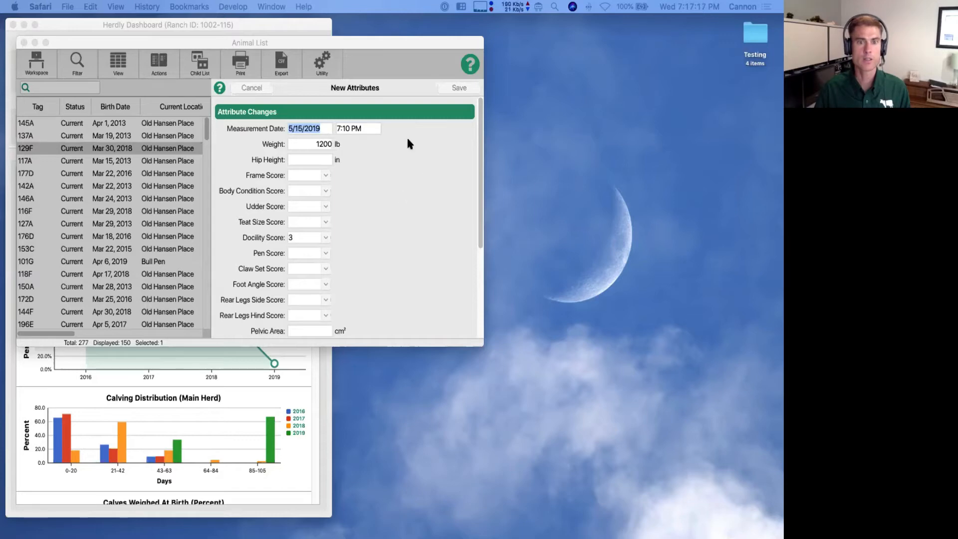
click(307, 40)
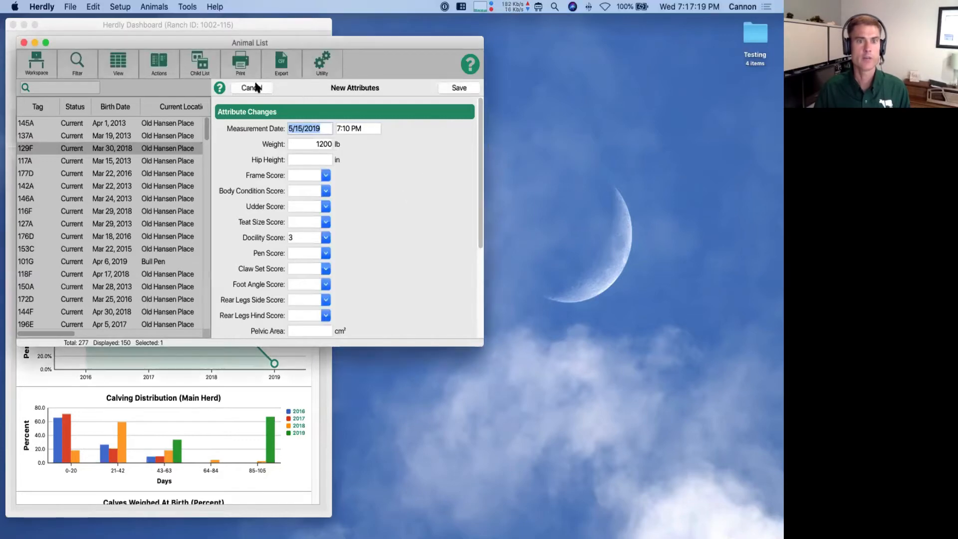
click(255, 85)
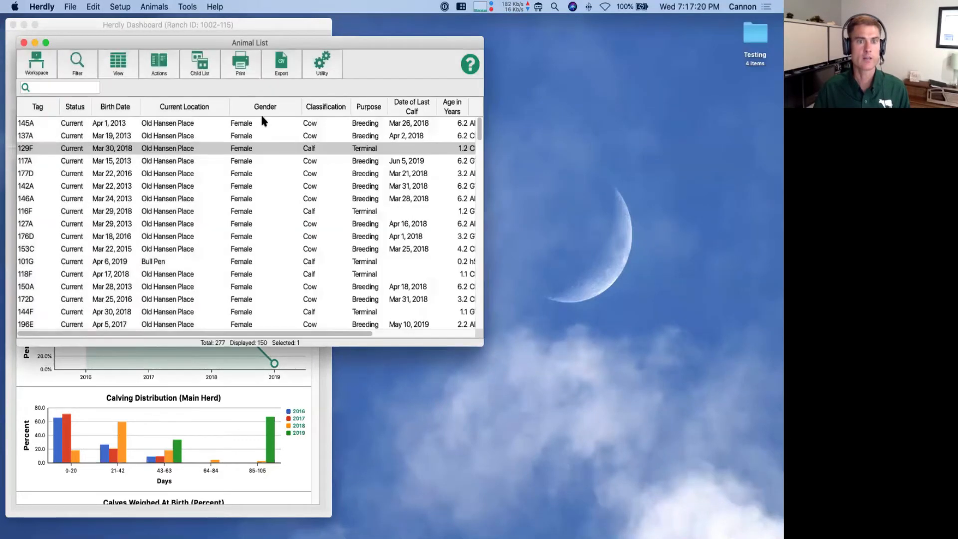
Start a new calf record for dam 129F and set its tag color to Red
click(164, 68)
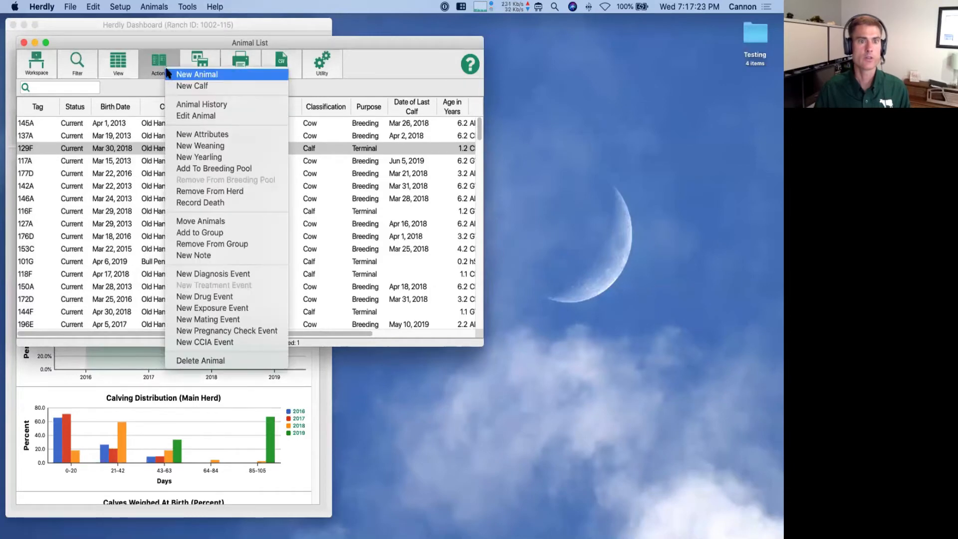
click(197, 85)
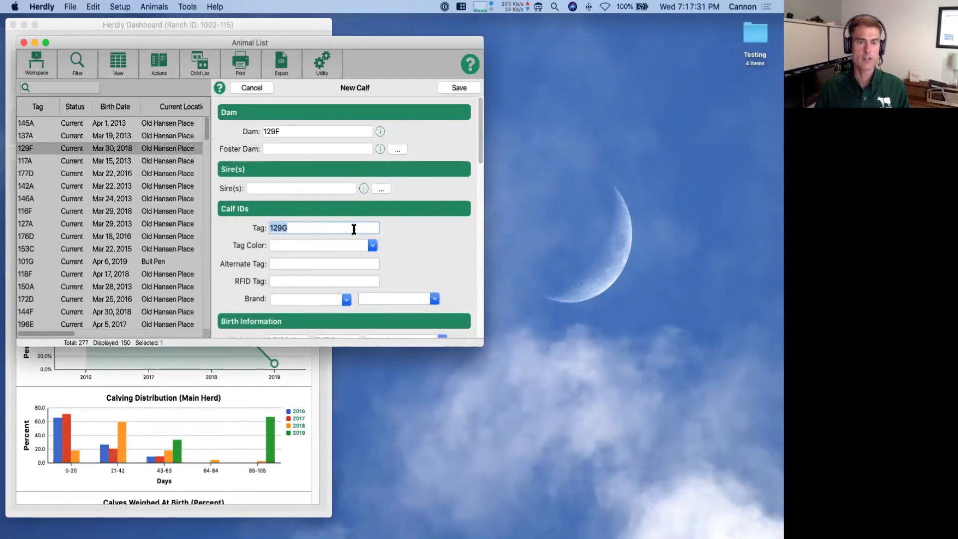
click(332, 243)
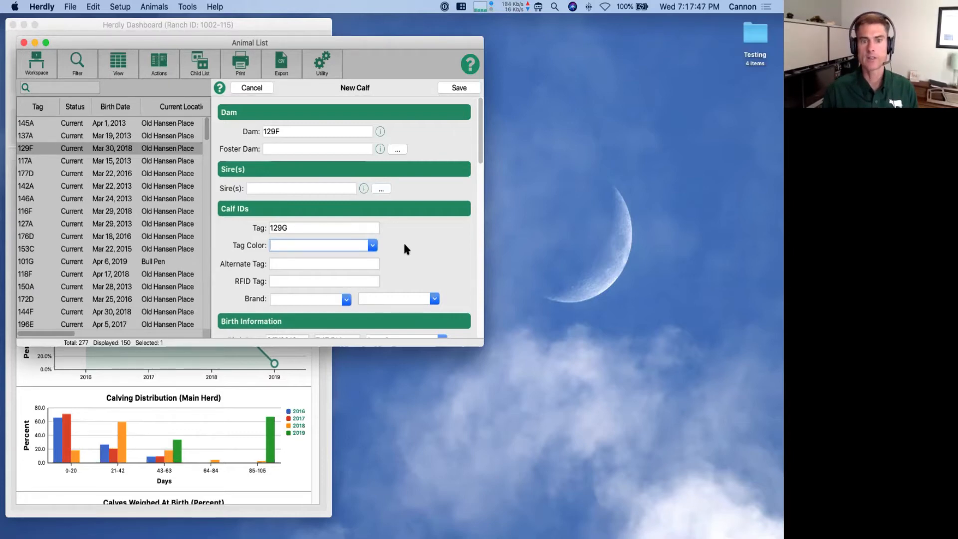
text(Red)
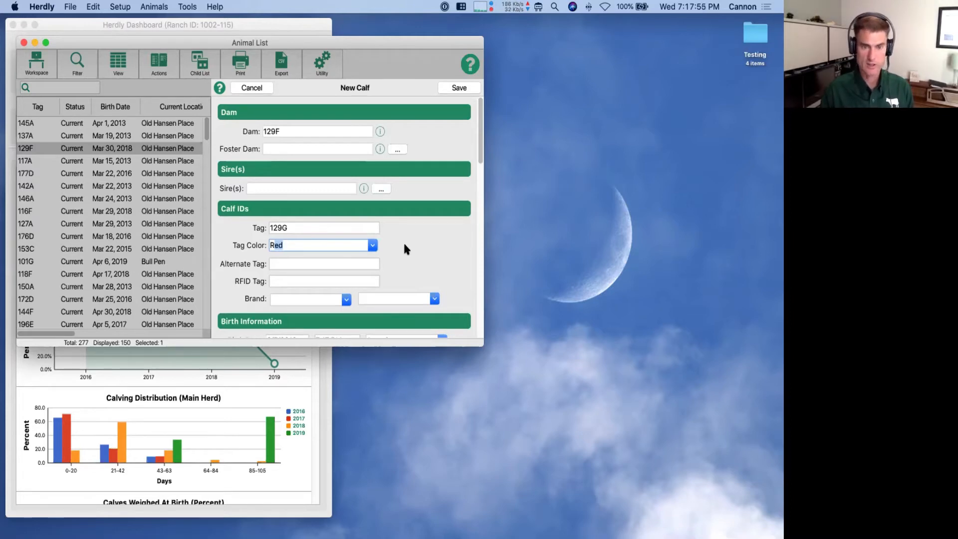
key(Tab)
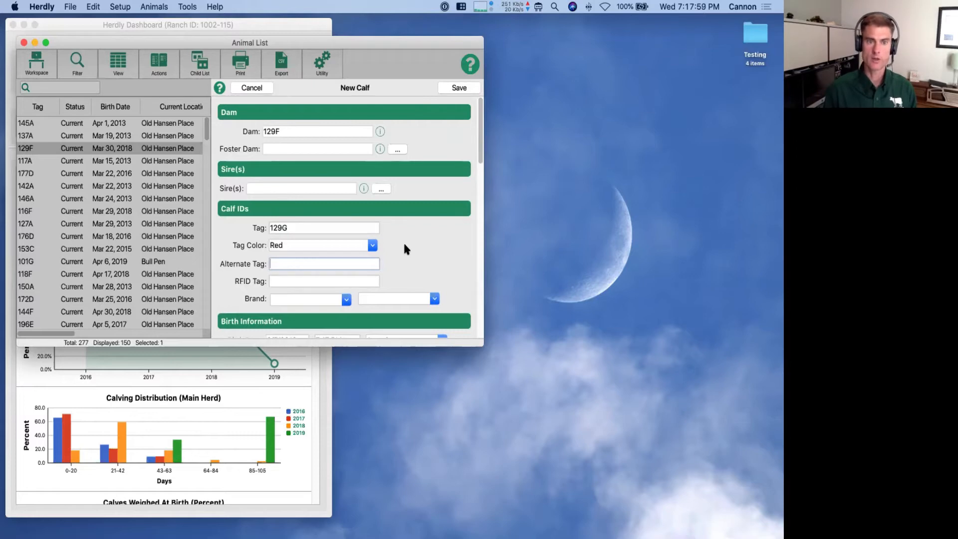
Return to the calf's tag color, enter a partial color name, and refine it to Blue
key(shift+Tab)
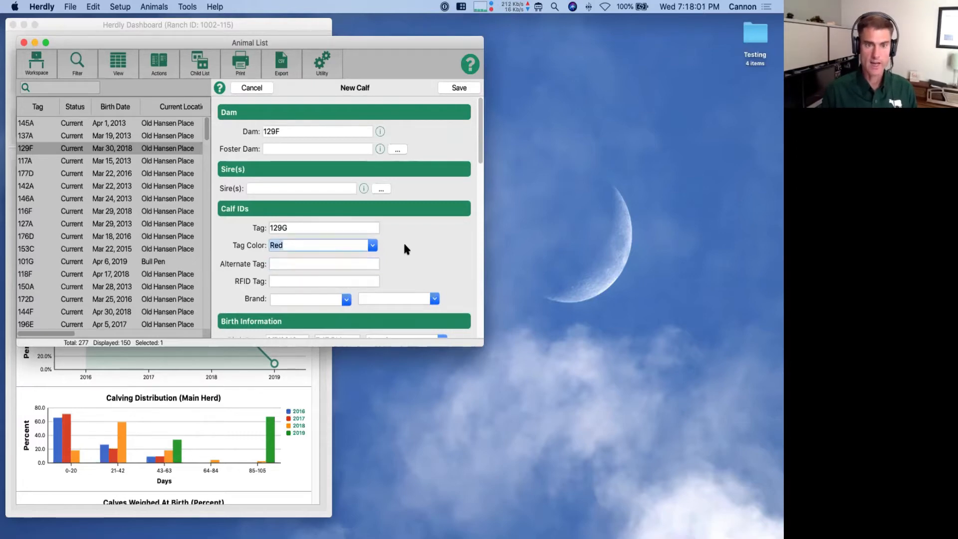
text(b)
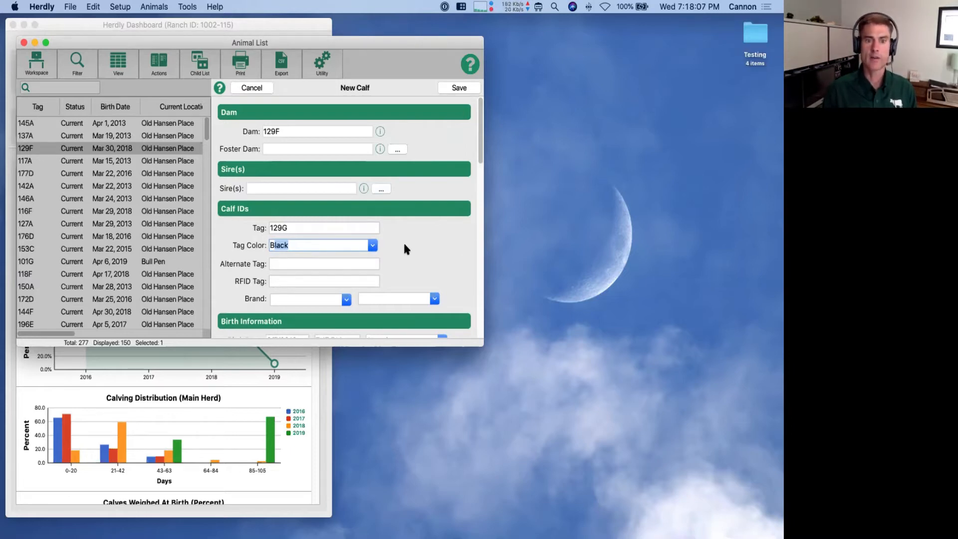
text(blu)
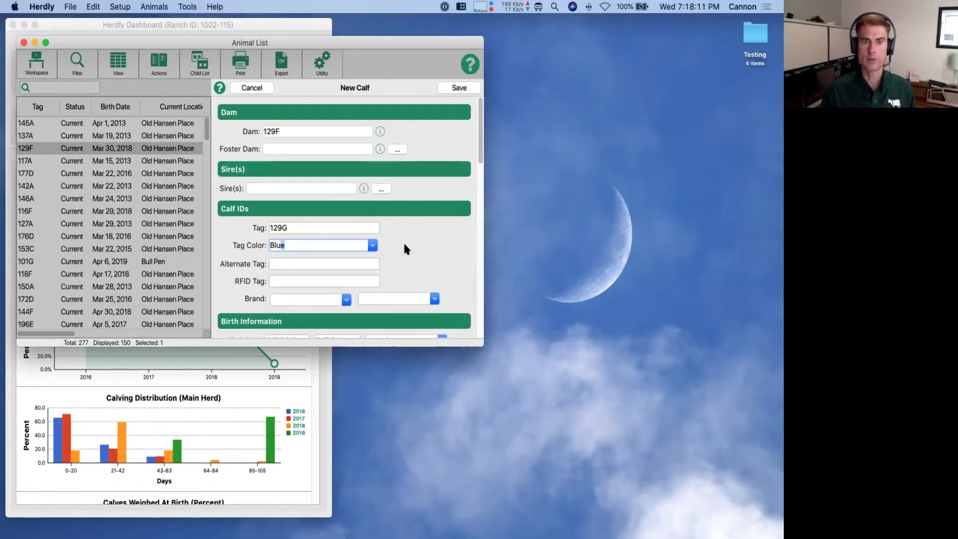
key(Tab)
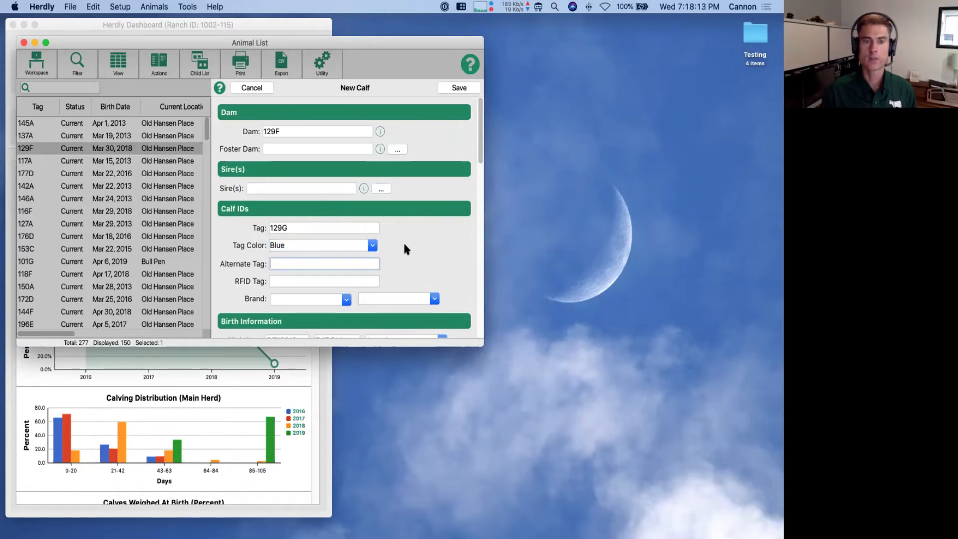
Open the tag color choices, jump to Green, step through the neighbouring colors and accept Gold
key(shift+Tab)
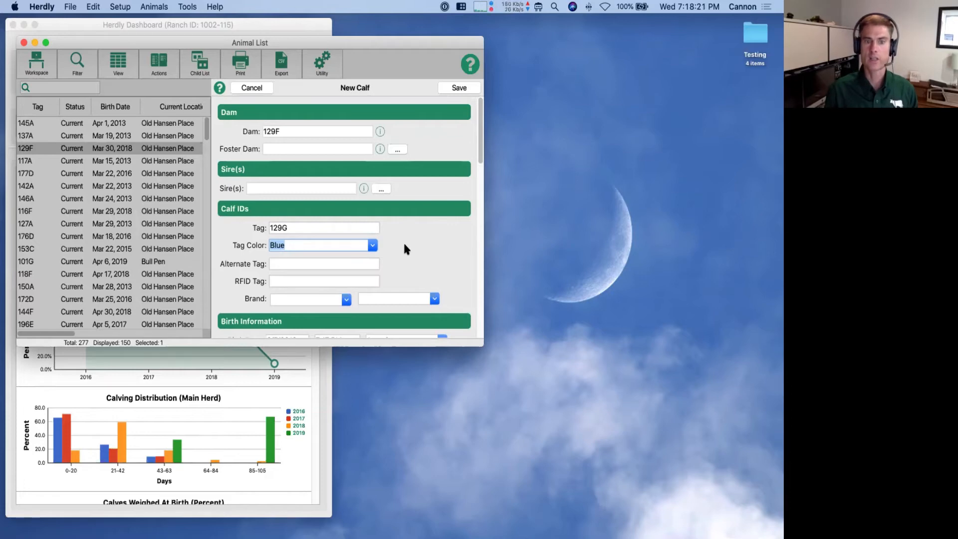
key(Down)
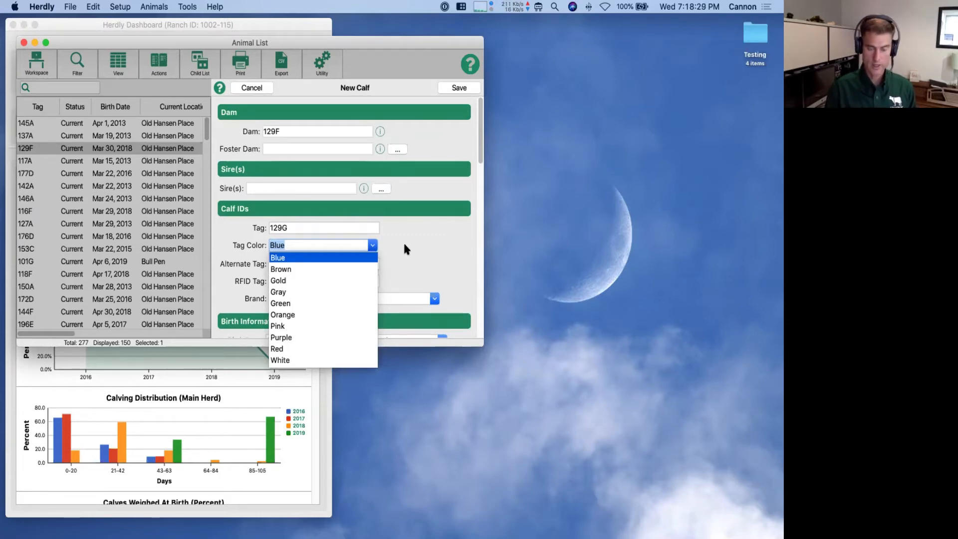
text(Green)
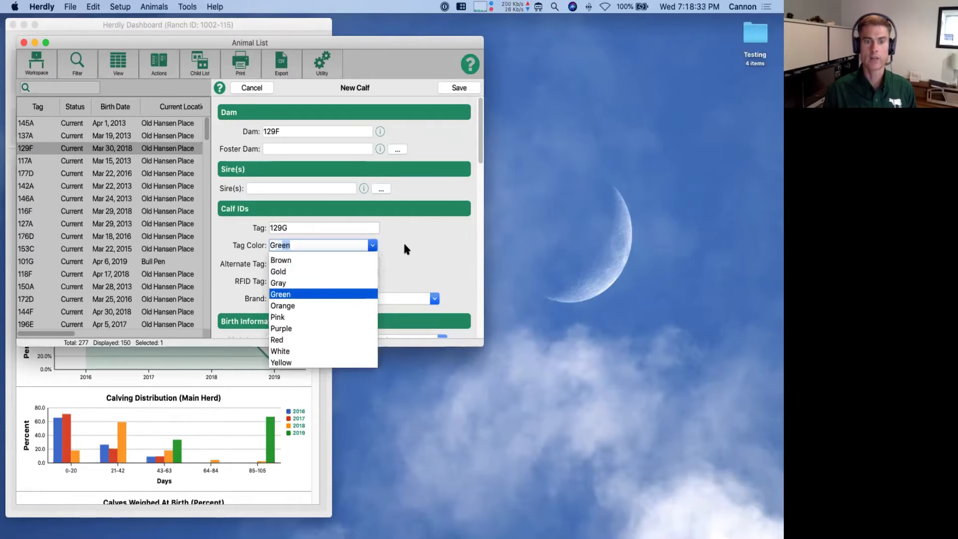
key(Down)
key(Down)
key(Up)
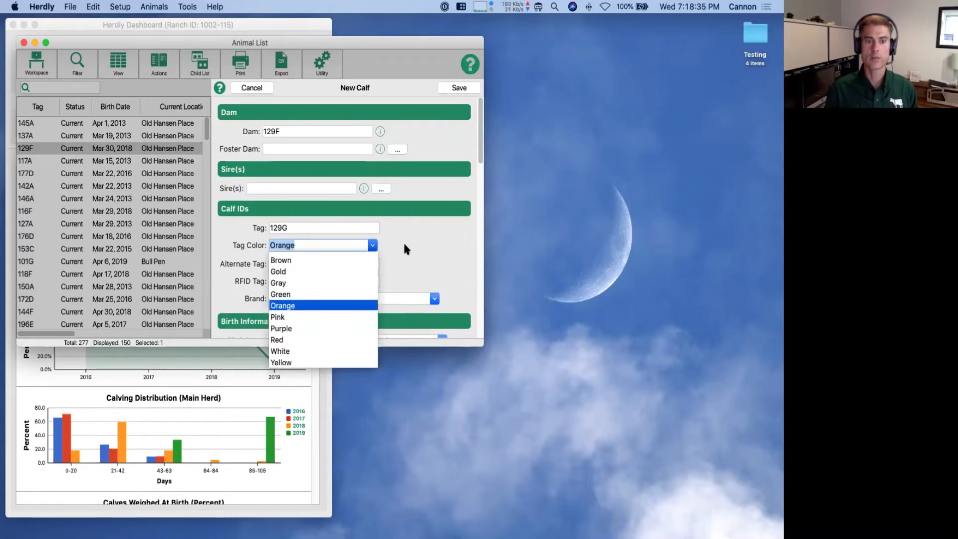
key(Up)
key(Up)
key(Up)
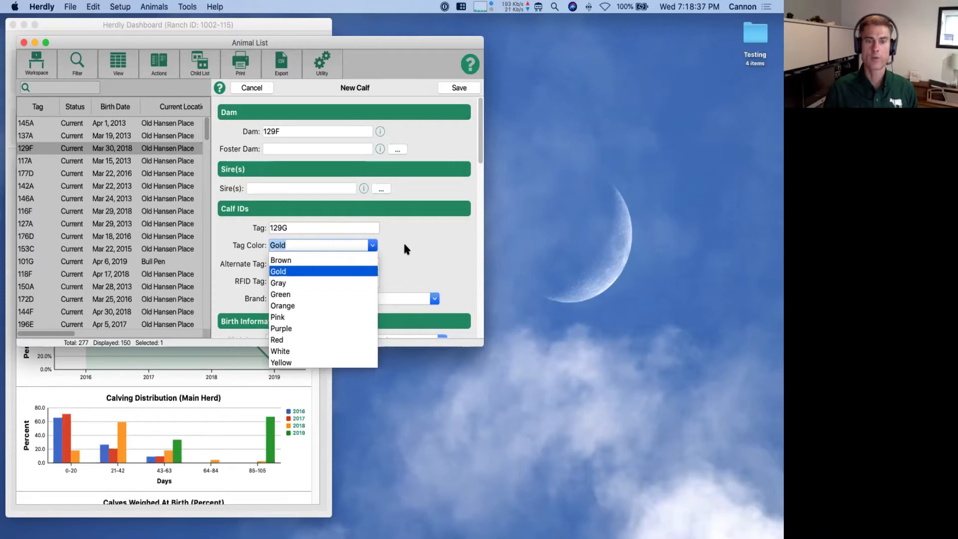
key(Tab)
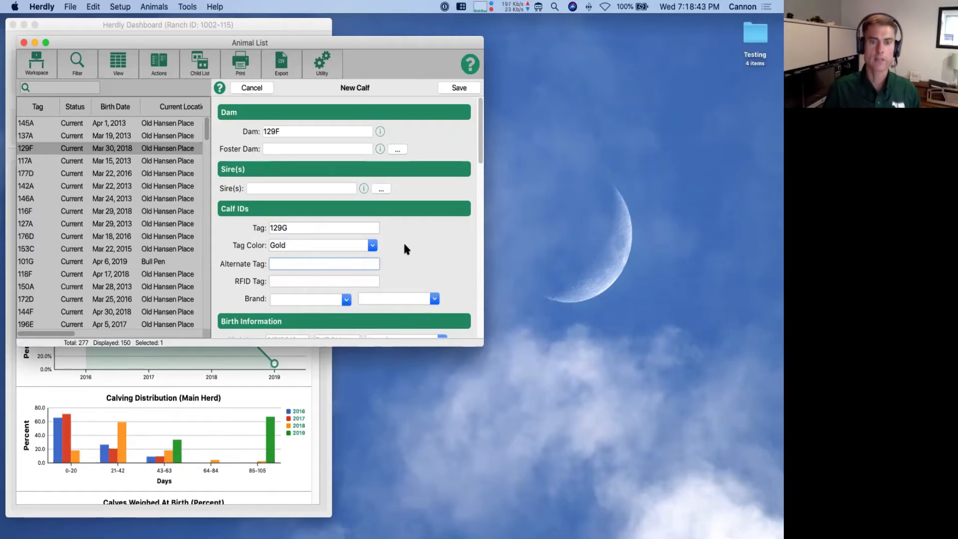
Pick Orange from the tag color choices and cancel the new calf record
click(374, 247)
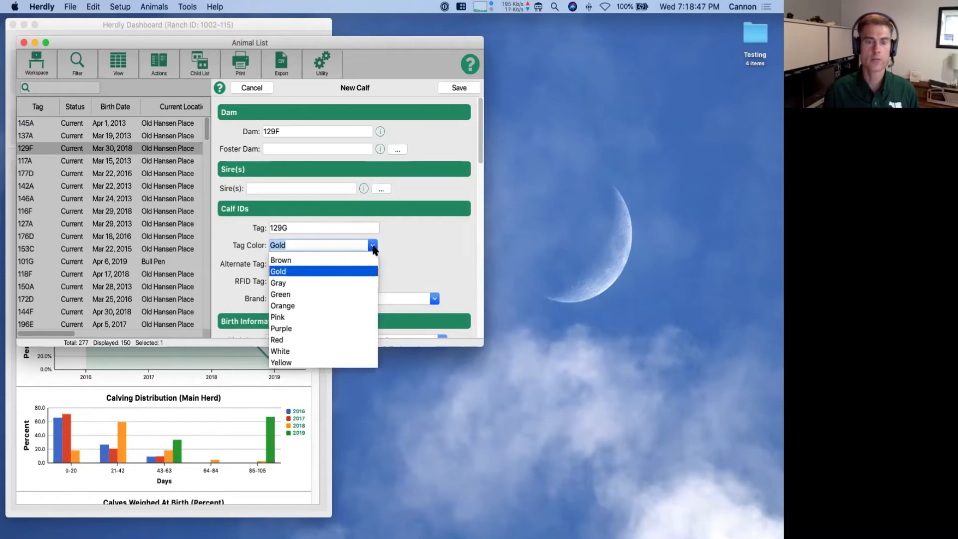
scroll(308, 307, up, 2)
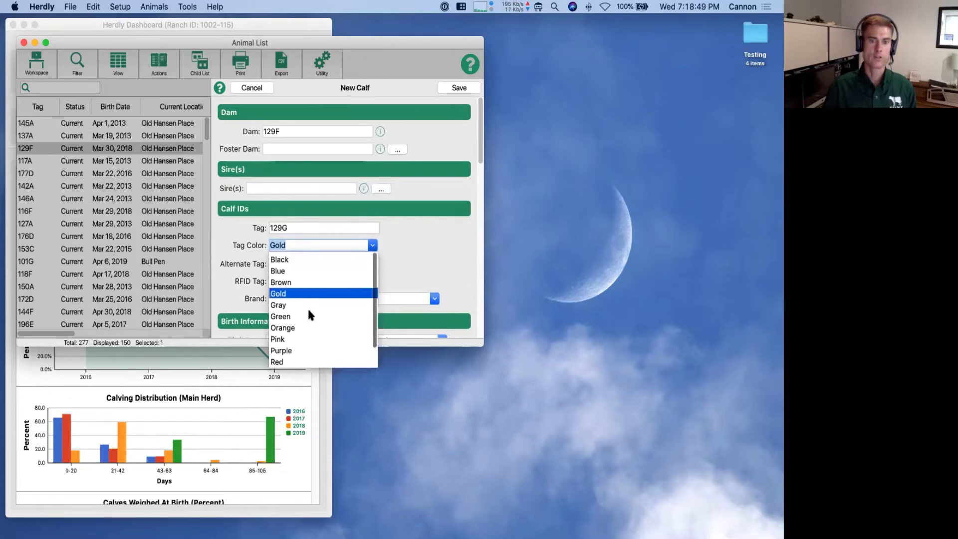
click(292, 327)
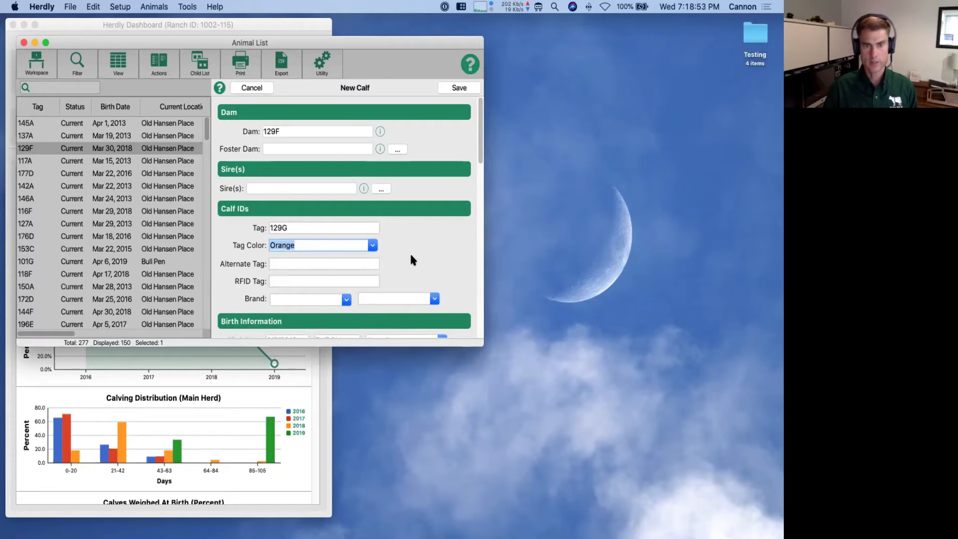
key(Tab)
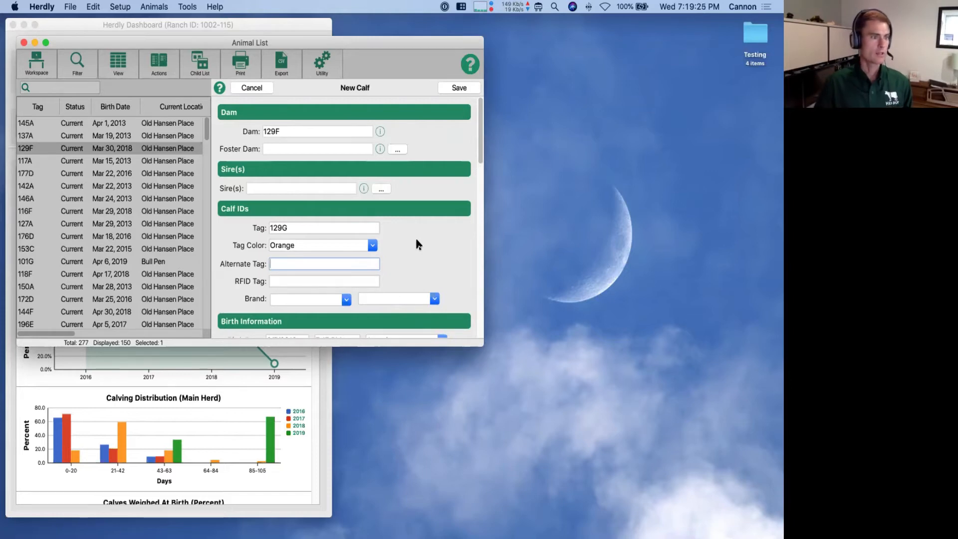
click(250, 88)
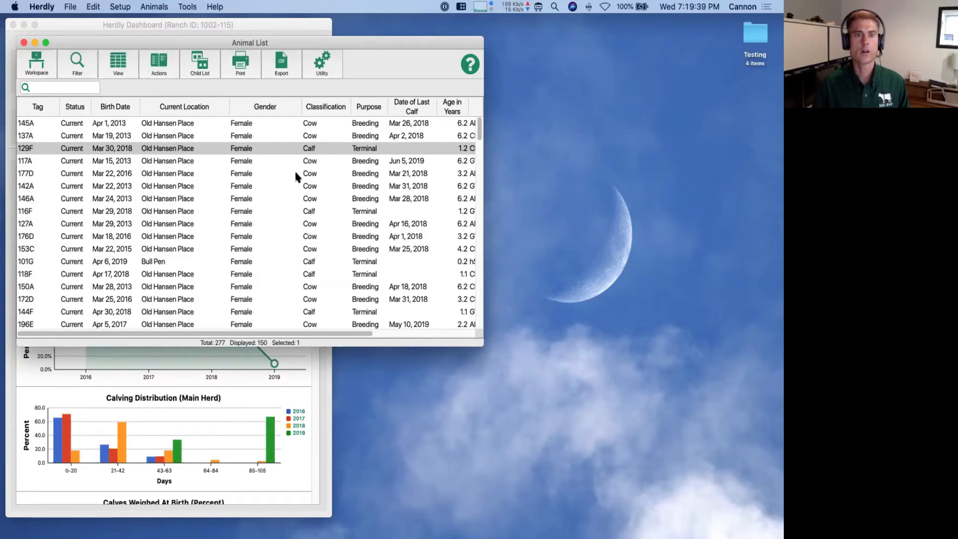
Open the animal list's column setup and add the RFID Tag column between Gender and Classification
click(116, 64)
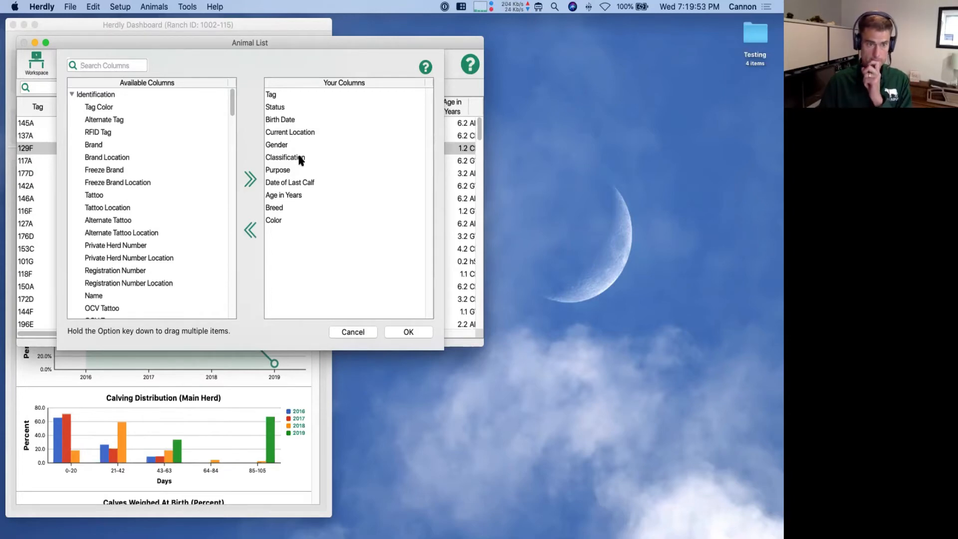
click(105, 133)
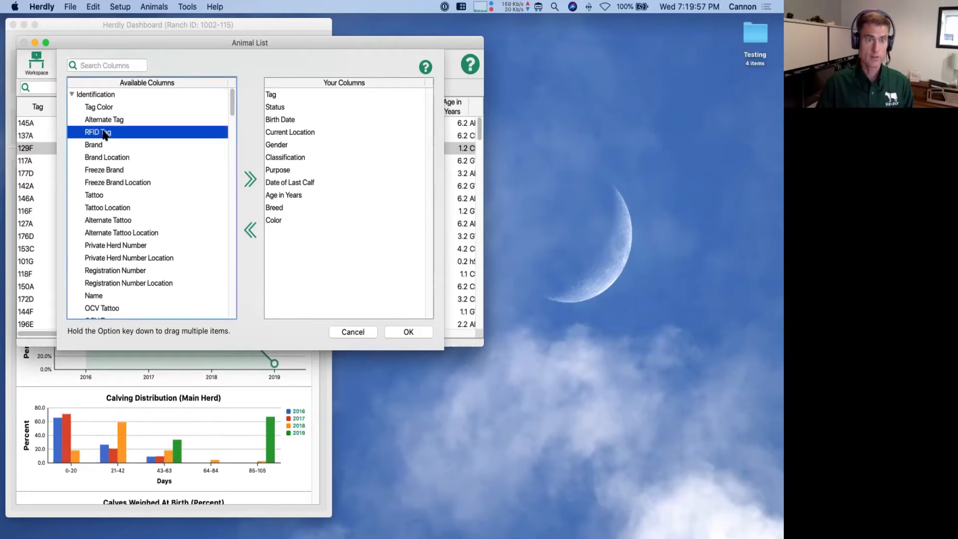
drag(105, 134, 281, 118)
mouse_move(306, 139)
mouse_down()
mouse_move(306, 184)
mouse_move(307, 154)
mouse_up()
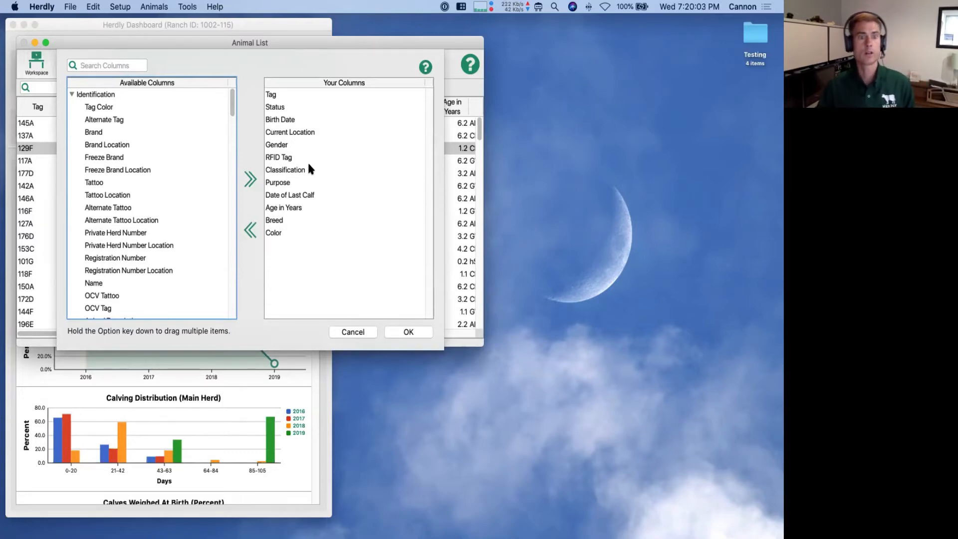
Add the Brand Location, Freeze Brand and Freeze Brand Location columns together to the animal list's chosen columns
click(127, 145)
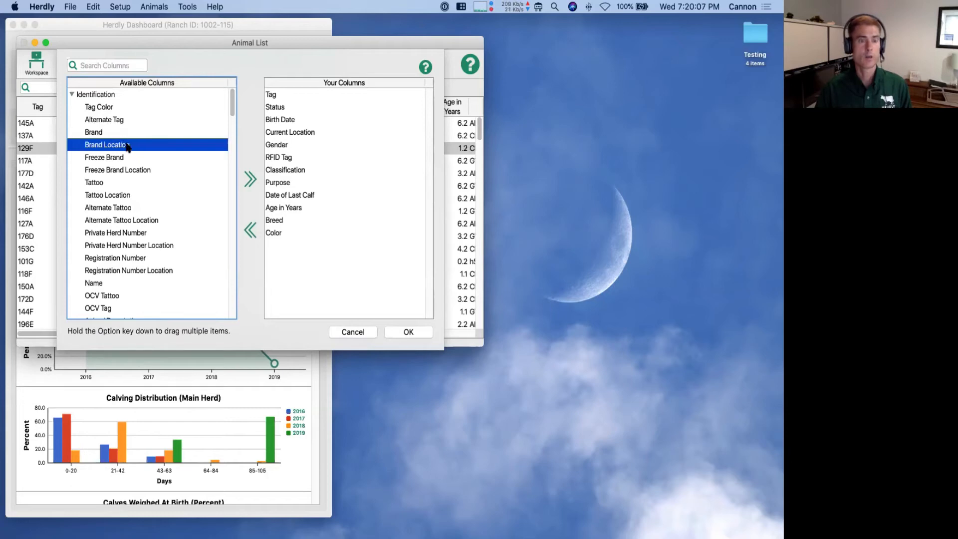
shift+click(122, 172)
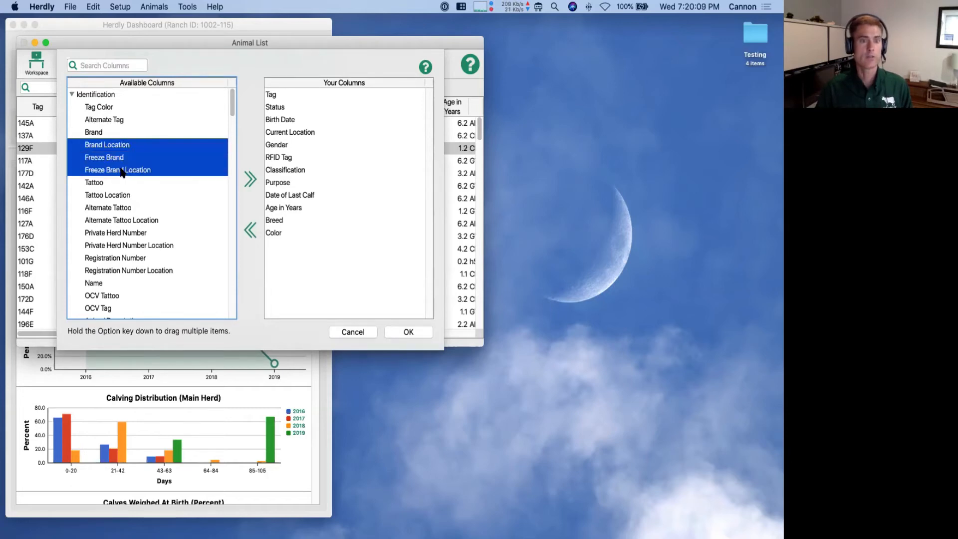
click(251, 180)
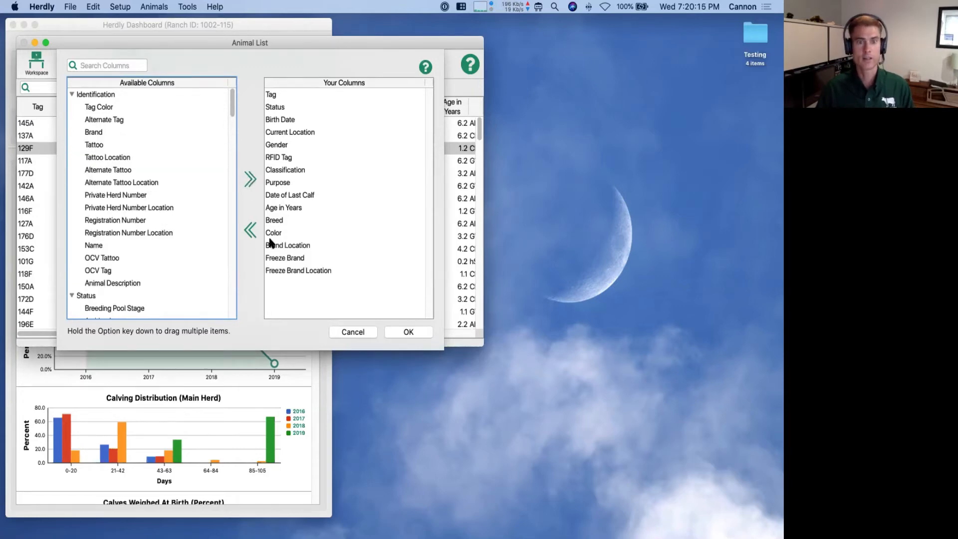
Remove Date of Last Calf, Age in Years and Breed from the animal list's chosen columns
click(289, 195)
shift+click(291, 220)
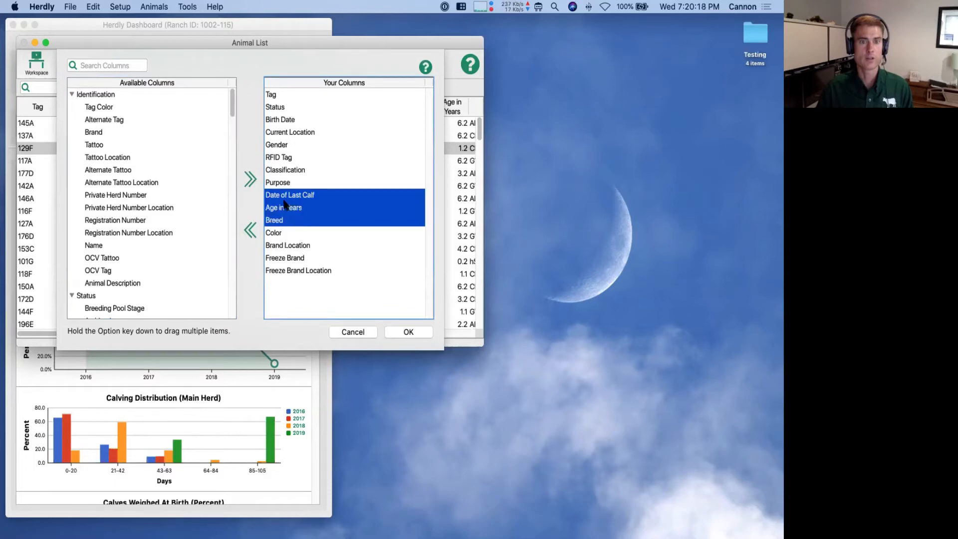
click(249, 231)
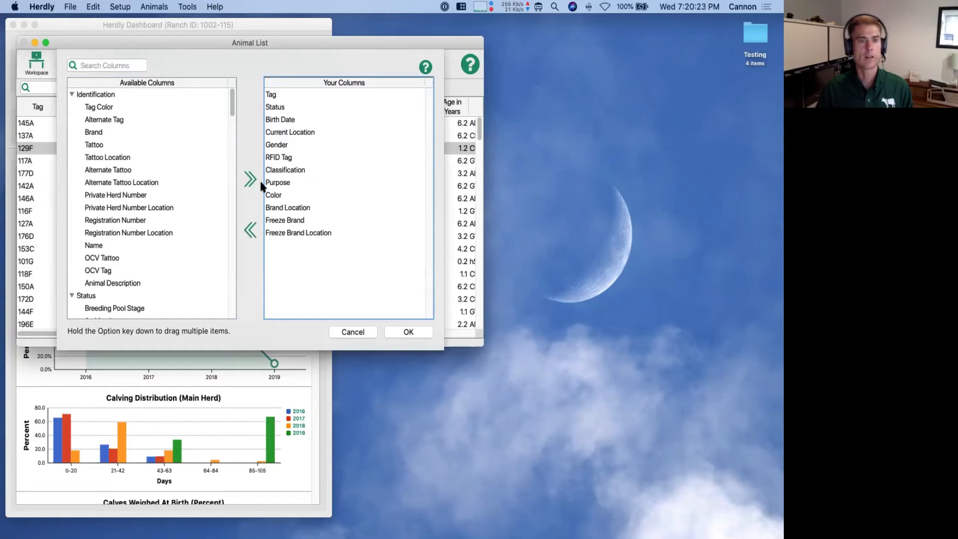
Add the Alternate Tag and Tattoo Location columns to the end of the animal list's chosen columns
click(120, 123)
double_click(120, 123)
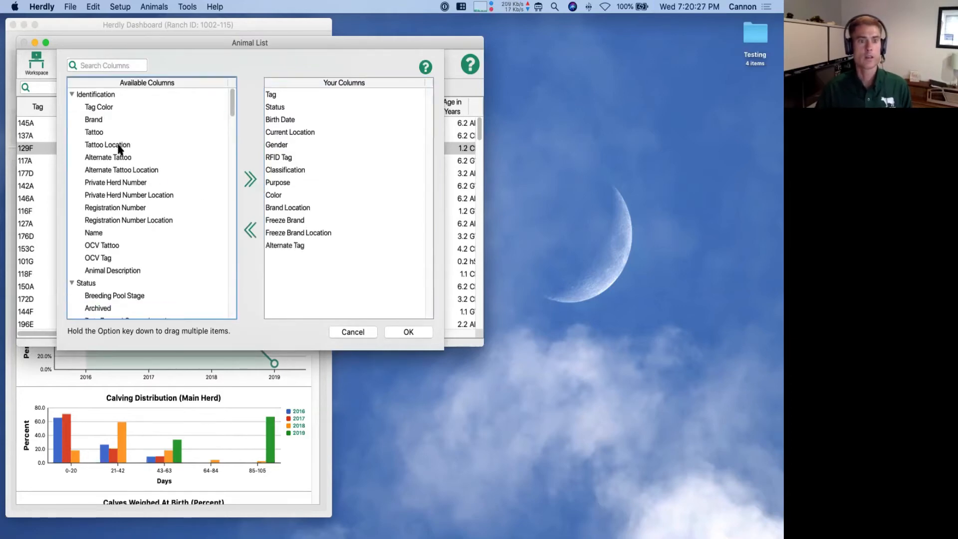
double_click(120, 146)
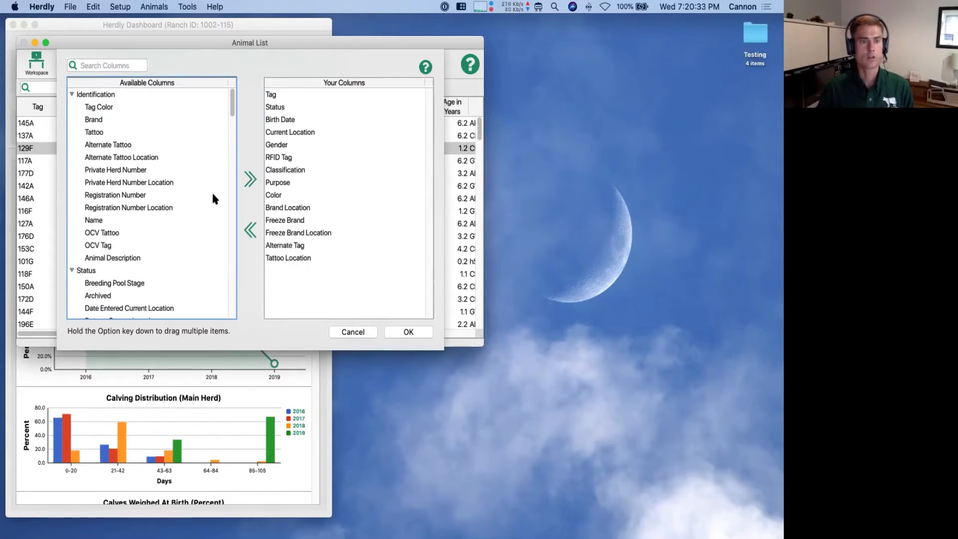
Insert Alternate Tattoo, Alternate Tattoo Location, Private Herd Number and Registration Number Location between Birth Date and Current Location, and cancel the column setup
click(133, 149)
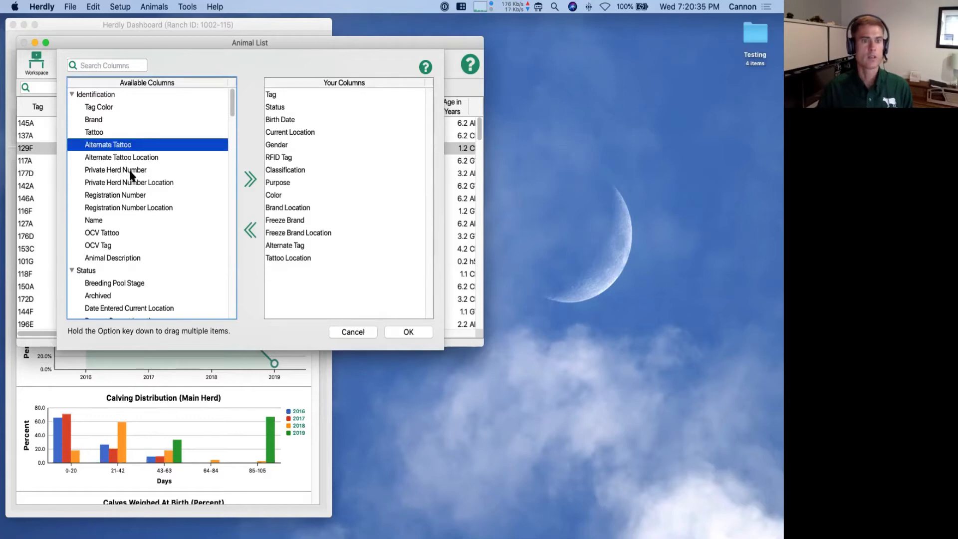
click(131, 172)
click(124, 147)
shift+click(131, 172)
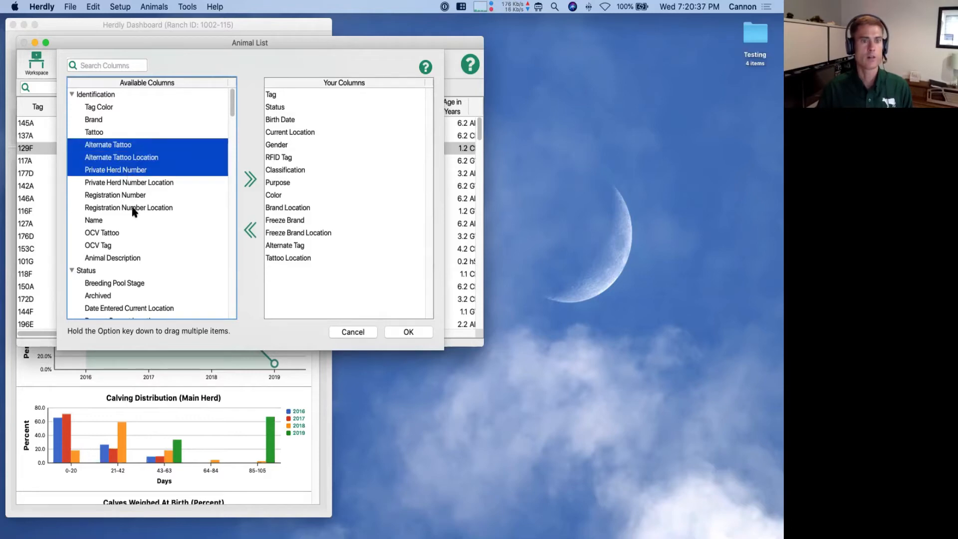
super+click(133, 210)
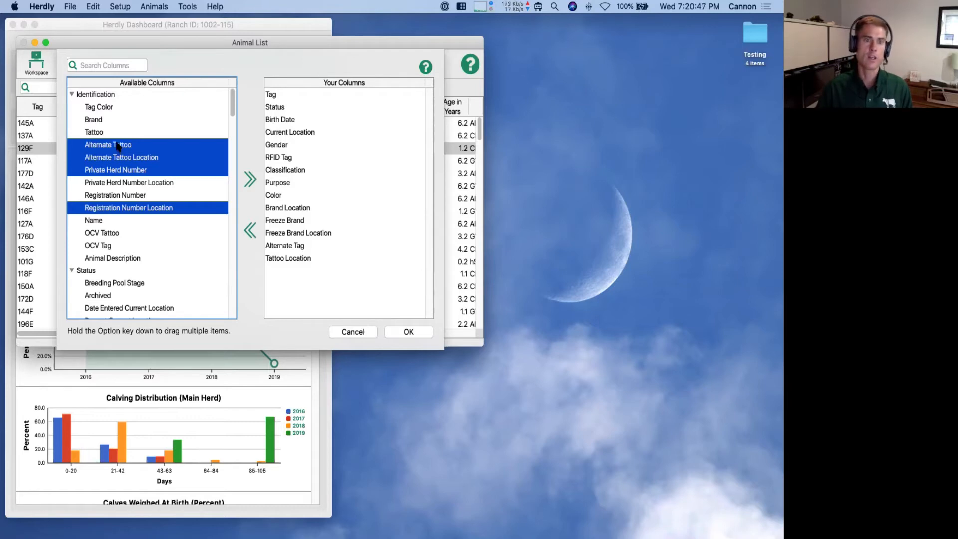
drag(119, 149, 295, 132)
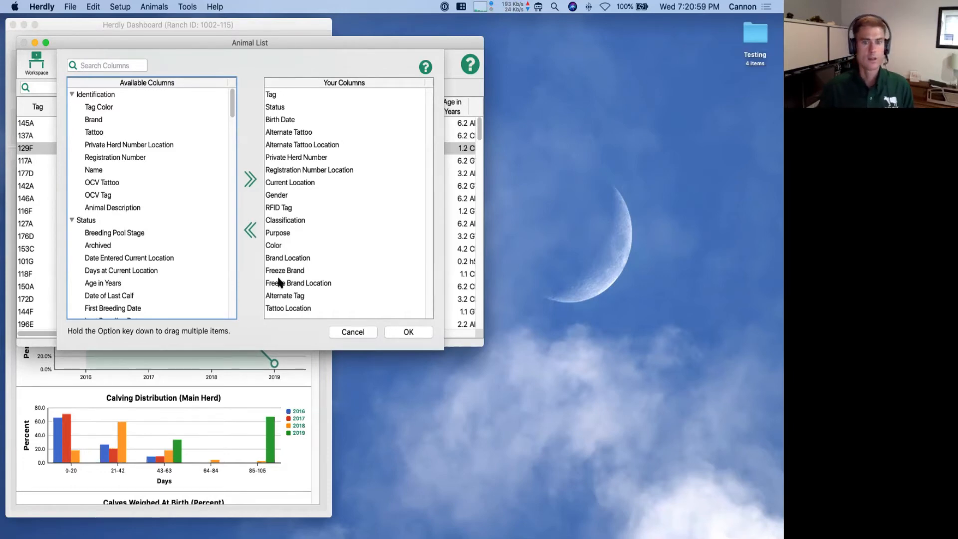
click(342, 332)
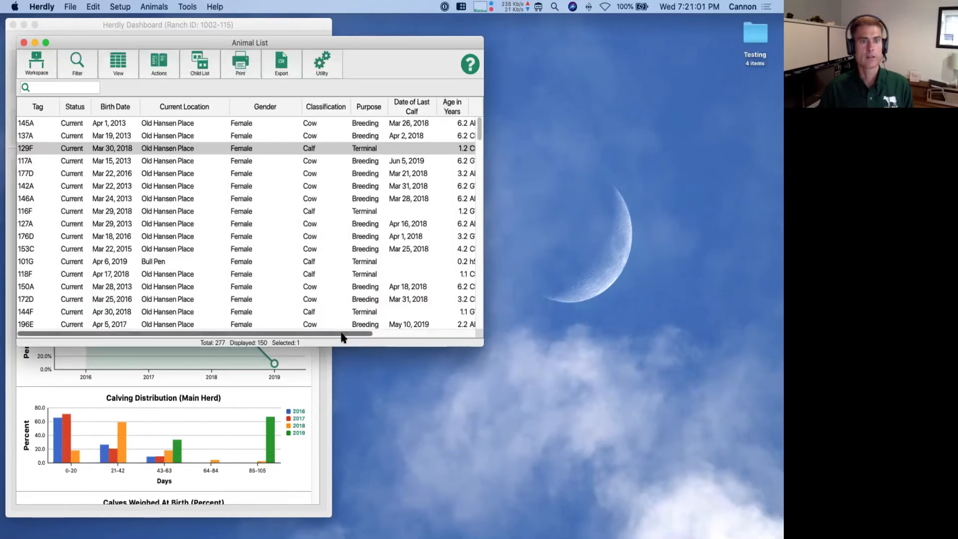
Load the Preg Check Results workspace in the animal list and show the pregnancy checks of cow 101A
click(40, 65)
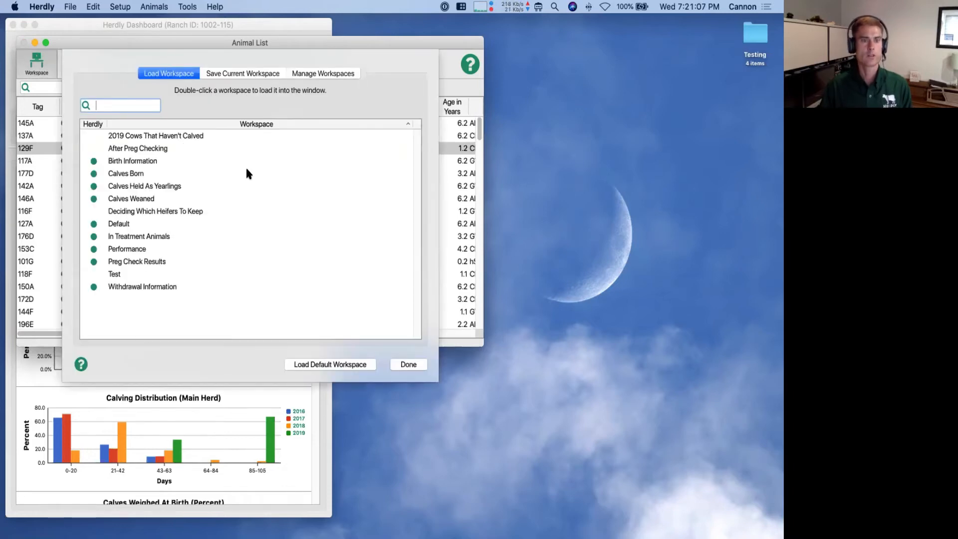
click(139, 263)
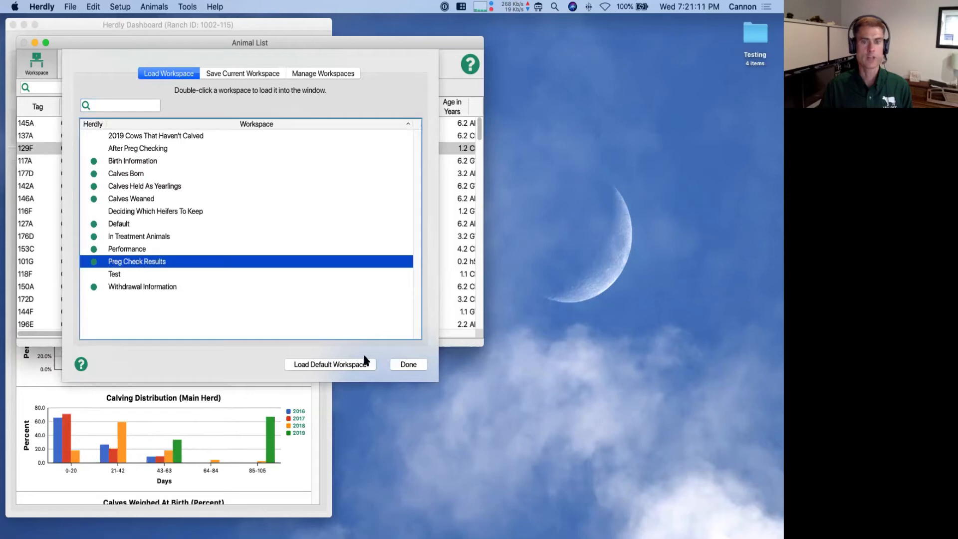
click(398, 366)
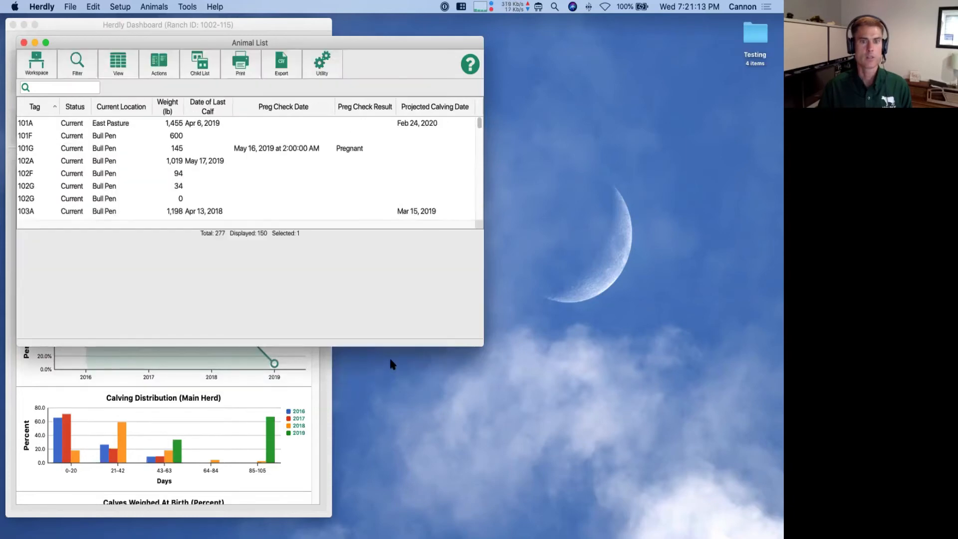
click(130, 122)
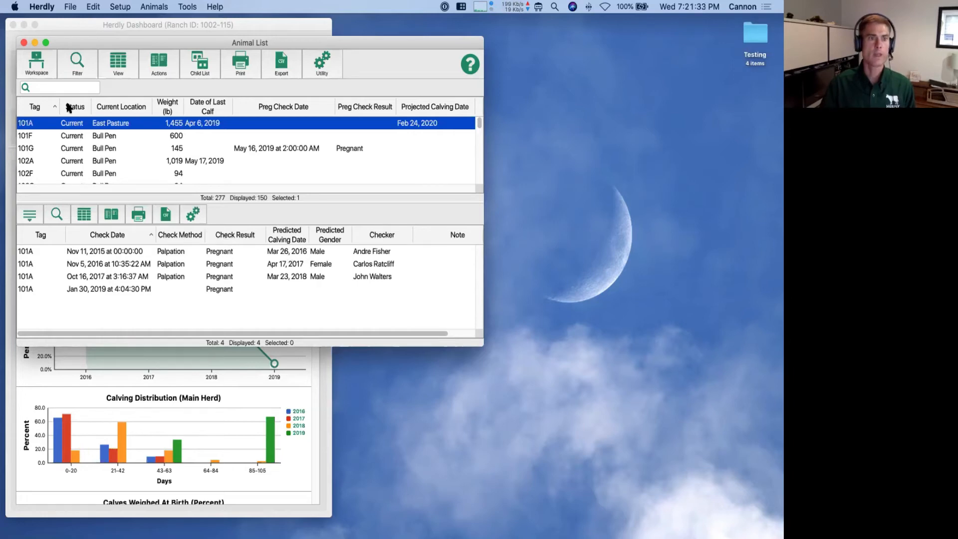
Restore the animal list's default workspace, and load Default once more from the list of saved workspaces
click(38, 67)
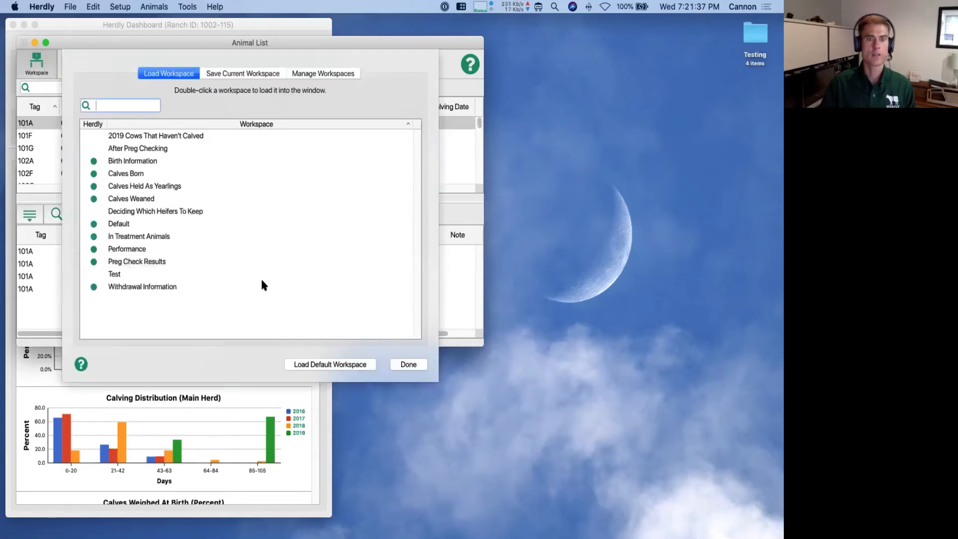
click(314, 366)
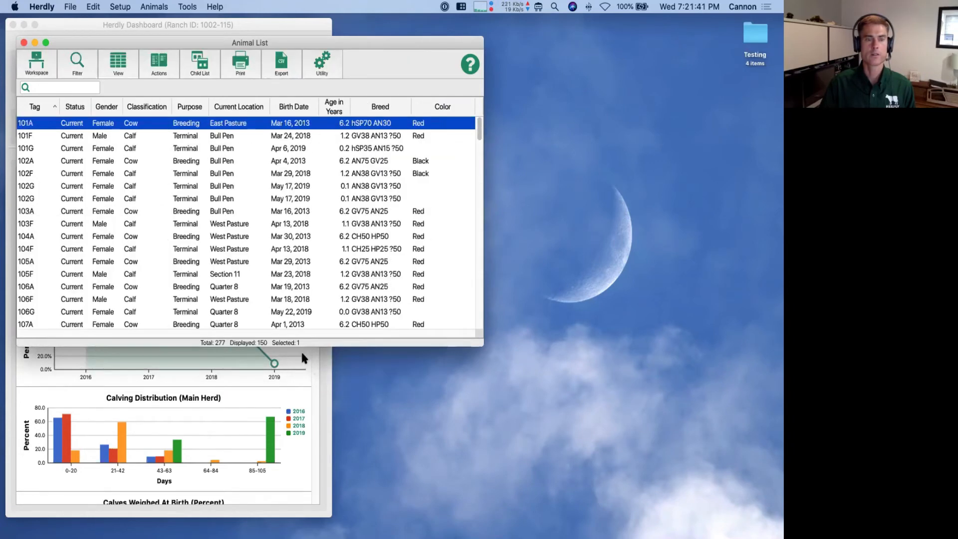
click(38, 64)
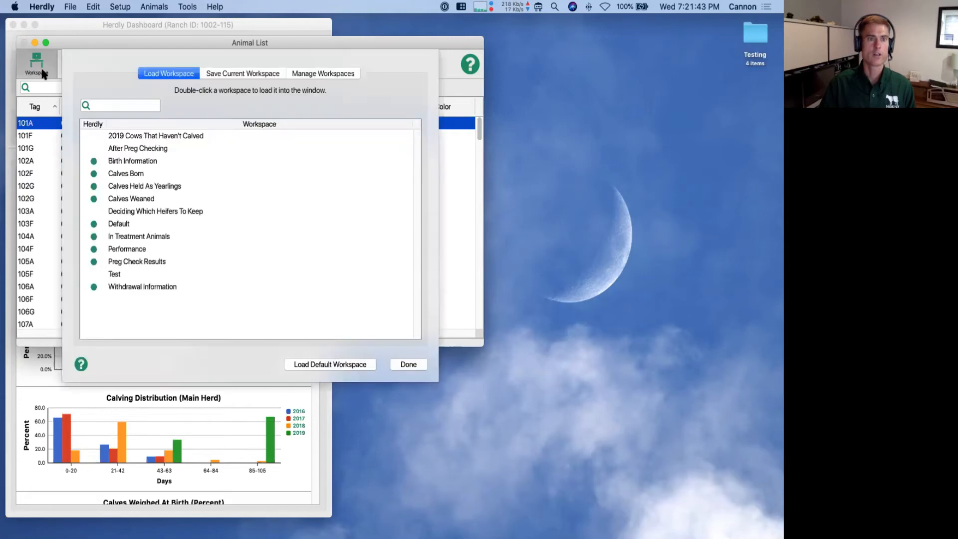
click(121, 225)
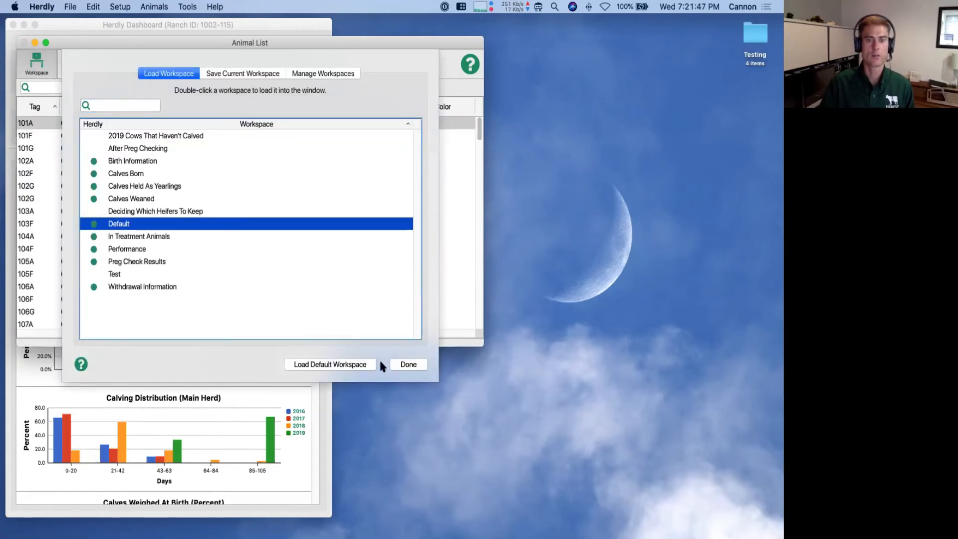
double_click(152, 223)
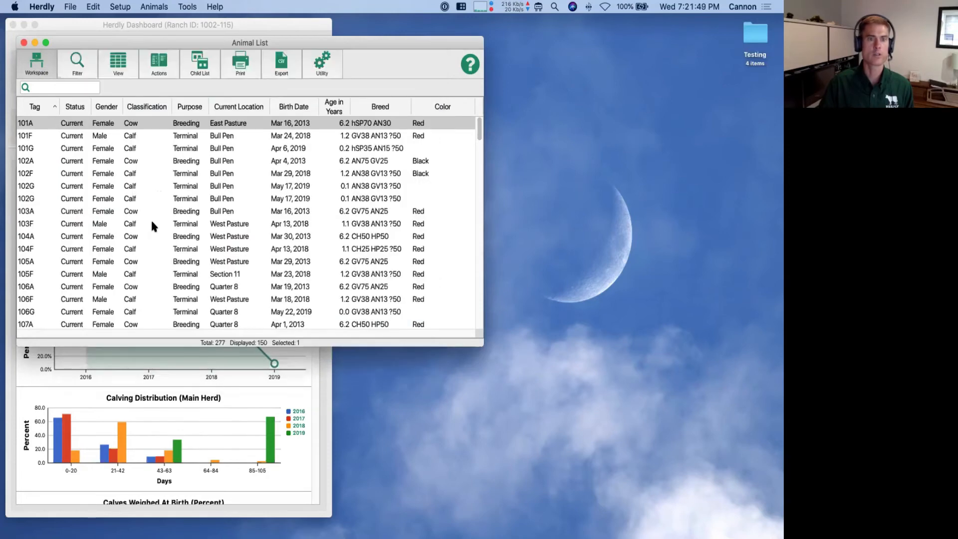
Load the Preg Check Results workspace again and return the animal list to the default workspace
click(36, 64)
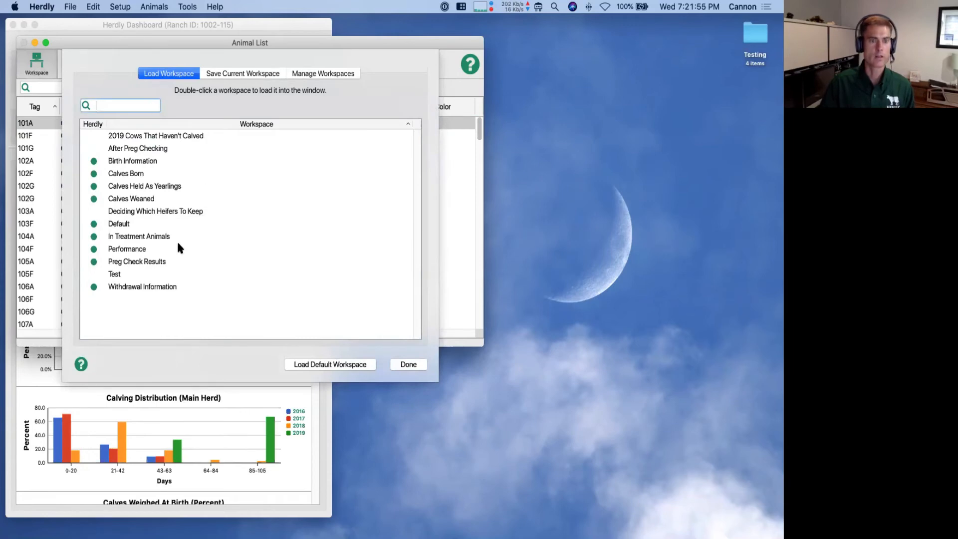
double_click(153, 261)
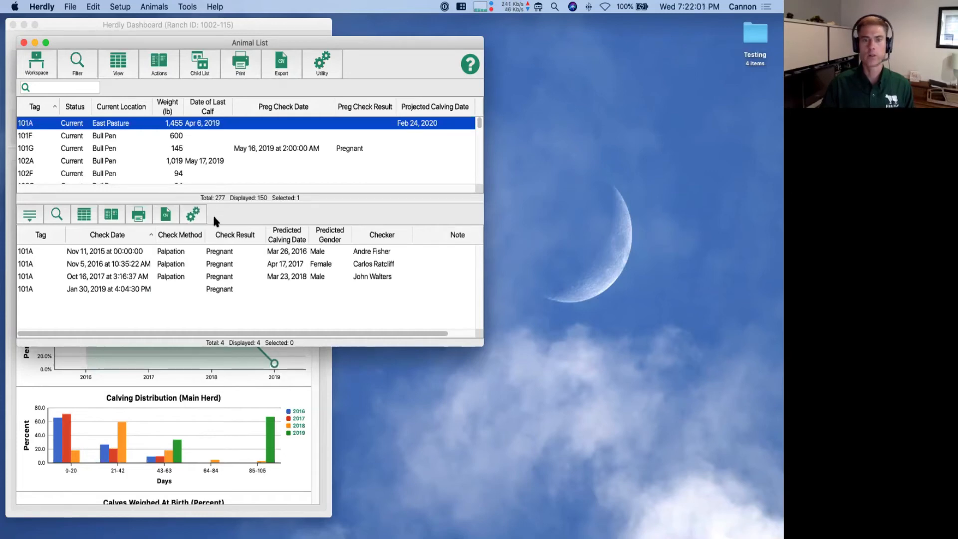
click(37, 66)
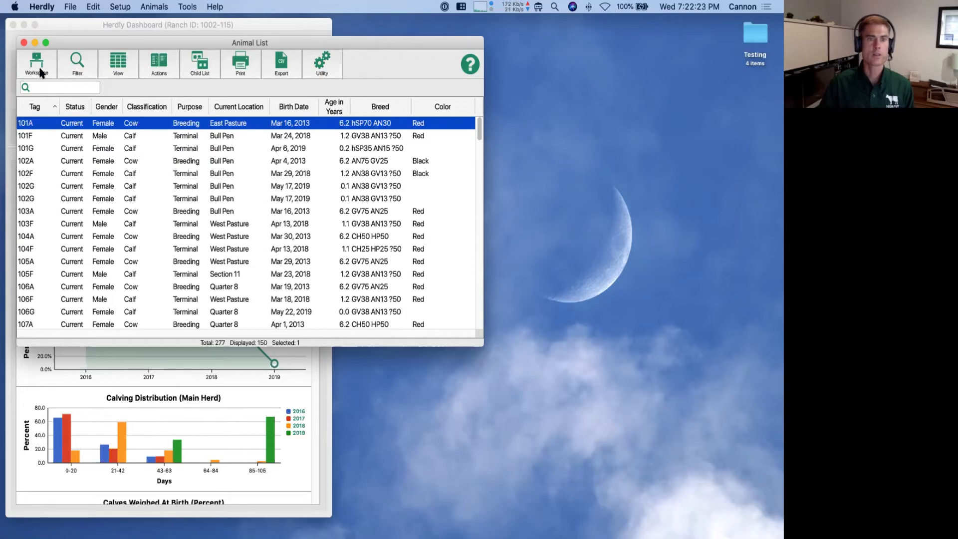
Load the Calves Weaned workspace and move Wean Weight (lb) directly after Birth Weight (lb) in the calf list
click(41, 73)
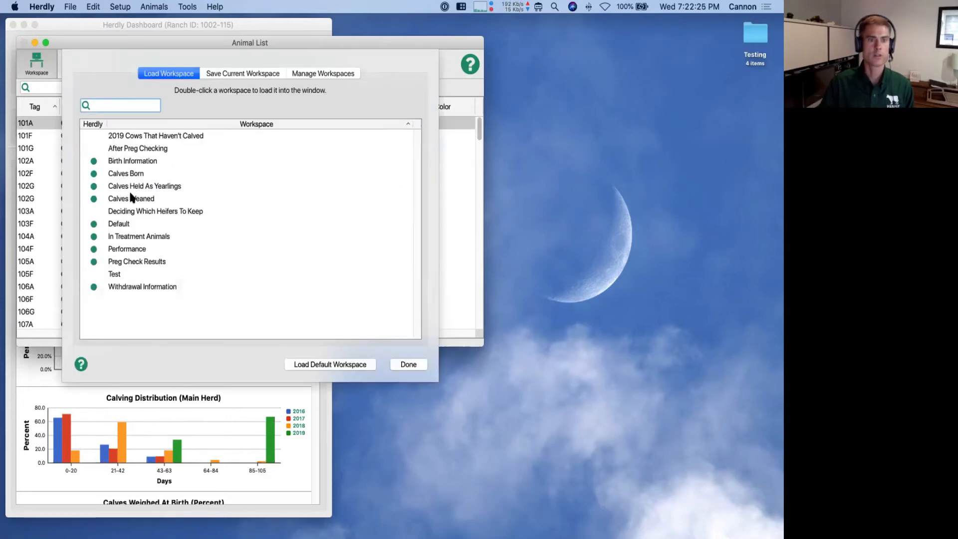
double_click(143, 199)
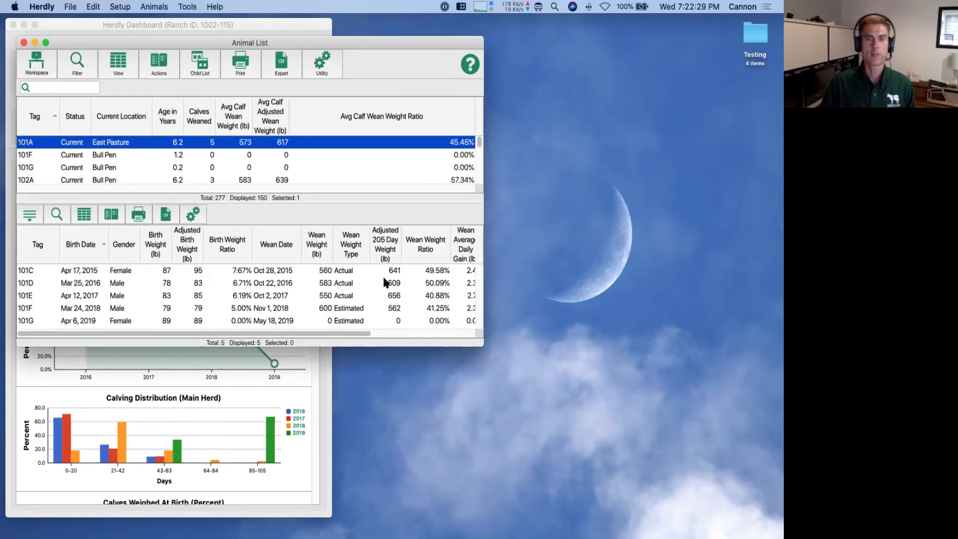
drag(324, 246, 188, 247)
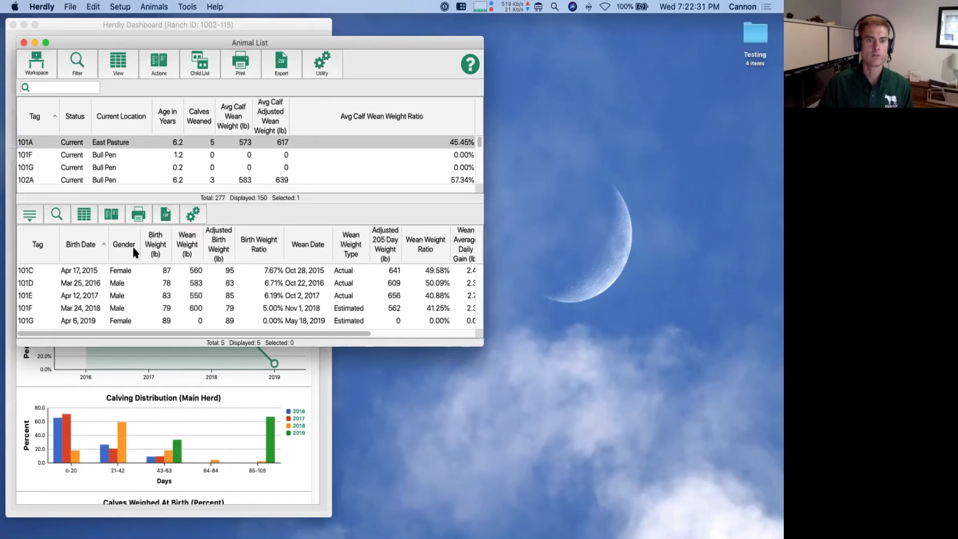
Move the Current Location column after Avg Calf Adjusted Wean Weight (lb) and sort the animals by Age in Years
drag(140, 120, 269, 125)
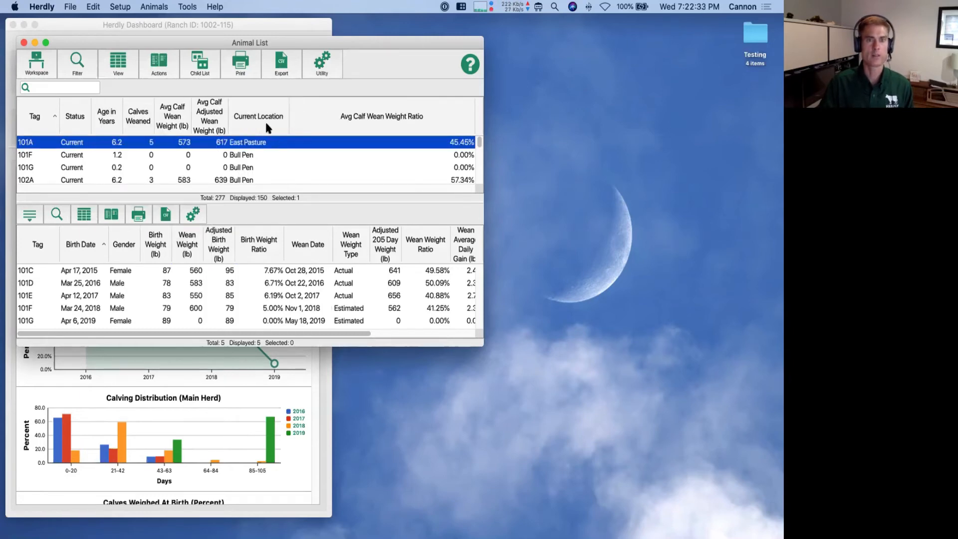
click(114, 120)
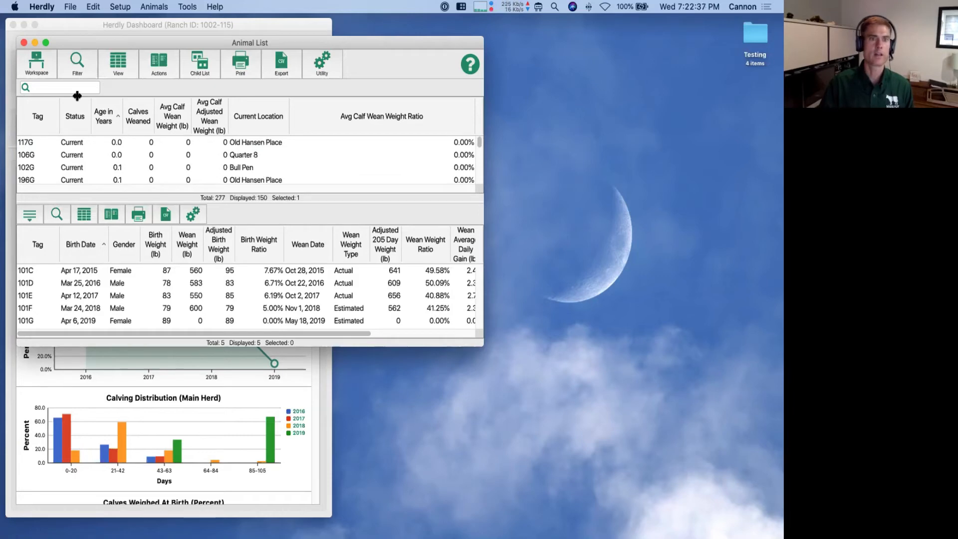
Close and reopen the animal list from the dashboard, and restore its default workspace
click(23, 43)
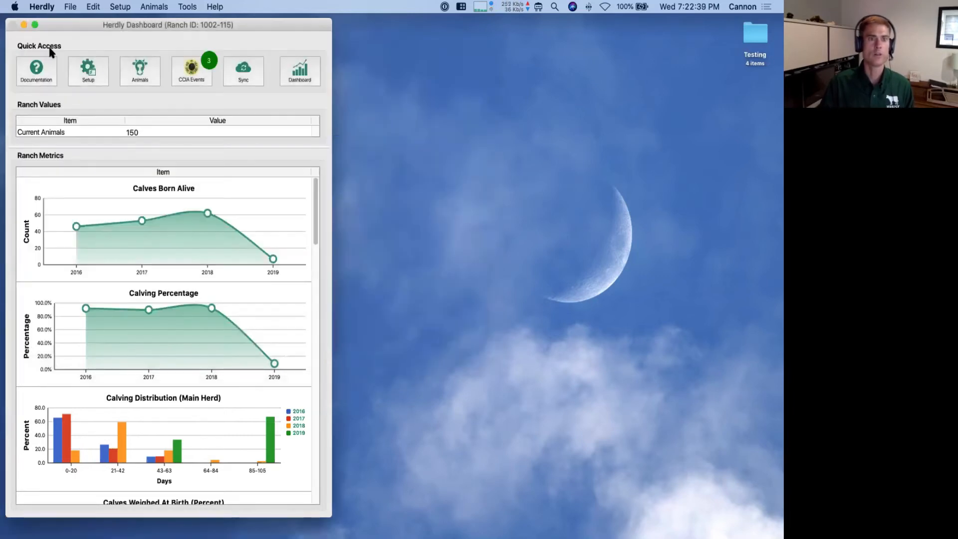
click(140, 72)
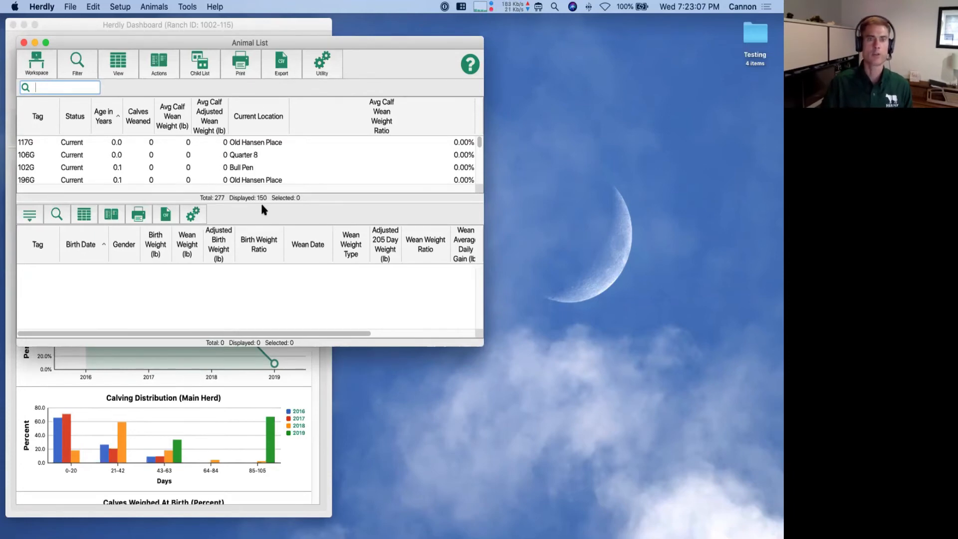
click(36, 62)
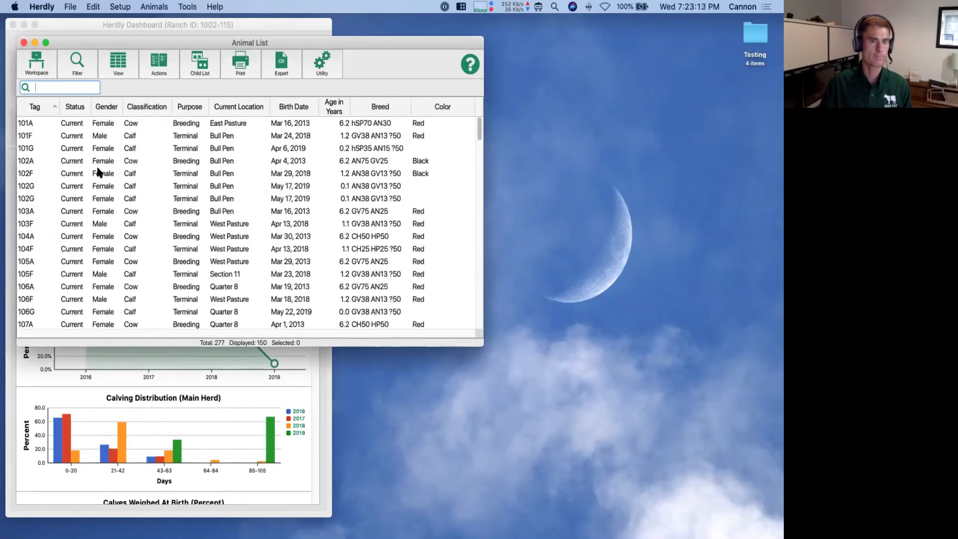
drag(272, 43, 326, 43)
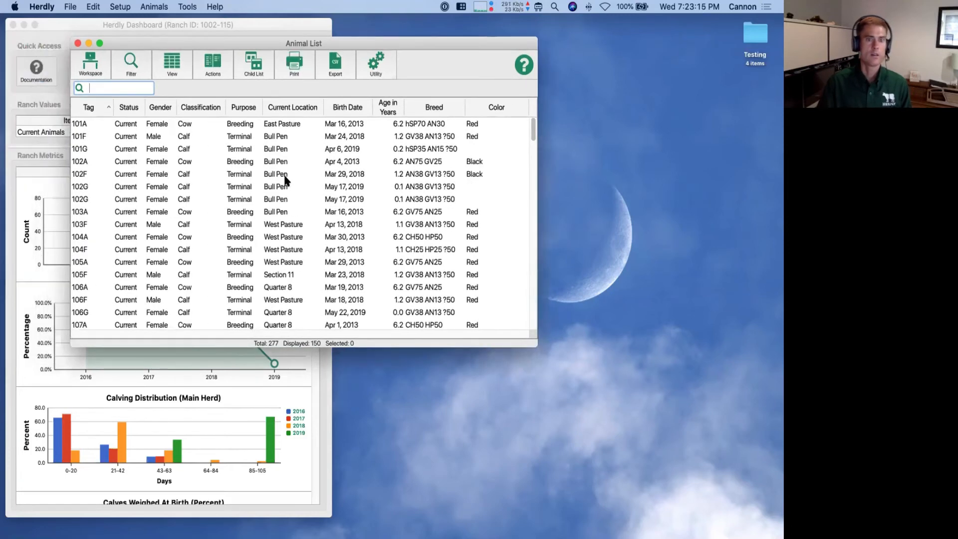
click(286, 176)
click(282, 260)
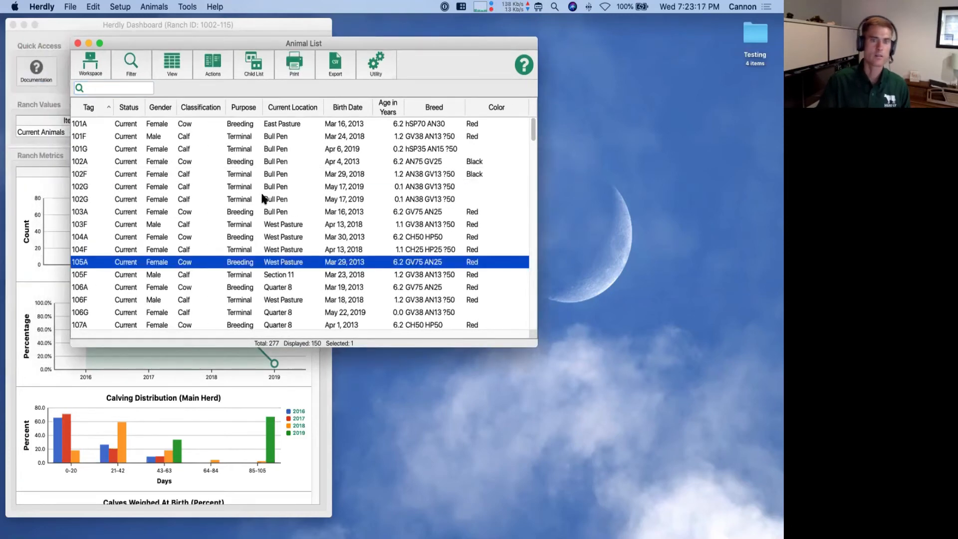
click(263, 199)
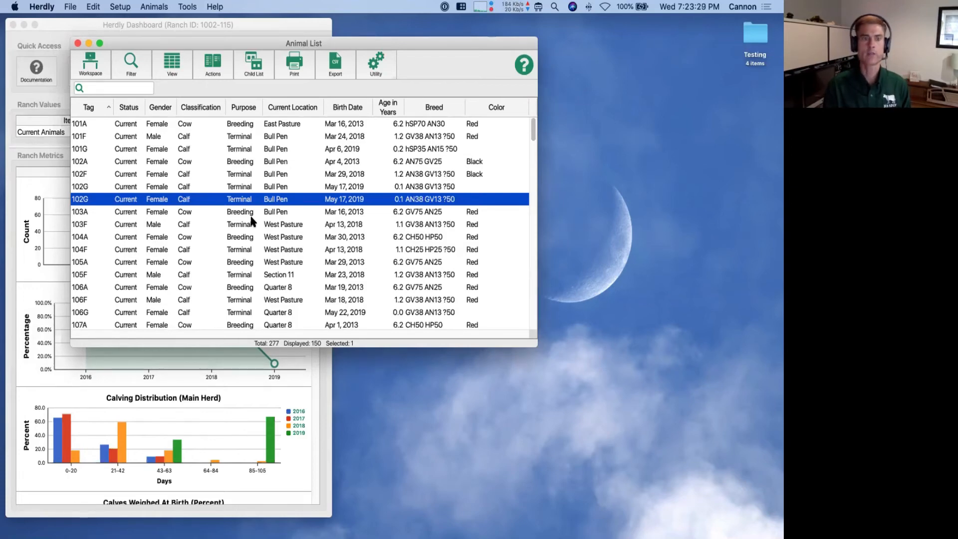
Search the animal list for tag 103 and clear the search
key(Tab)
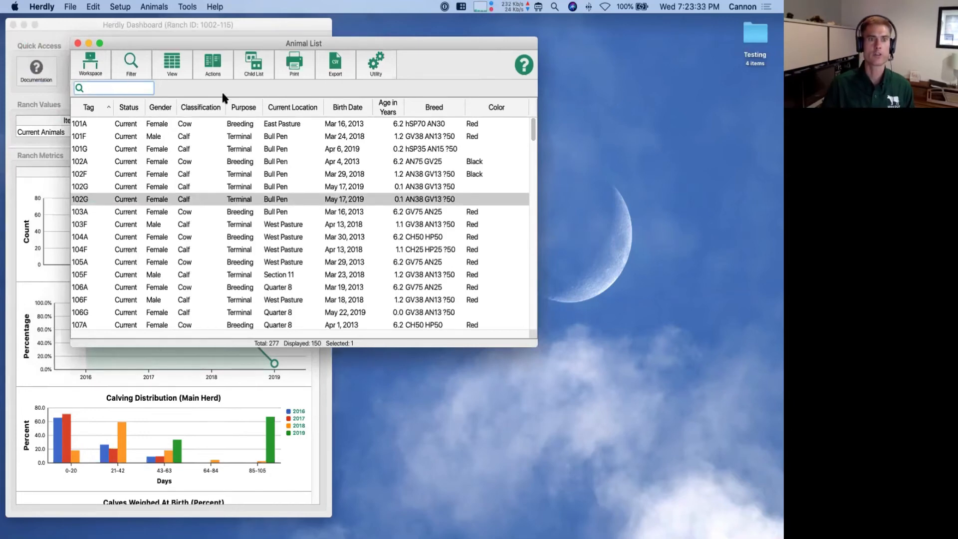
text(103)
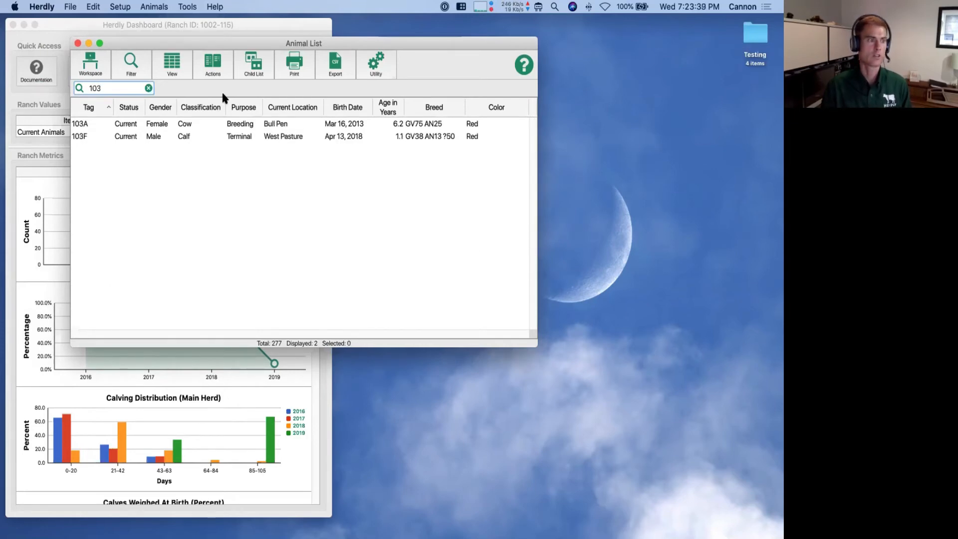
key(BackSpace)
key(BackSpace)
key(BackSpace)
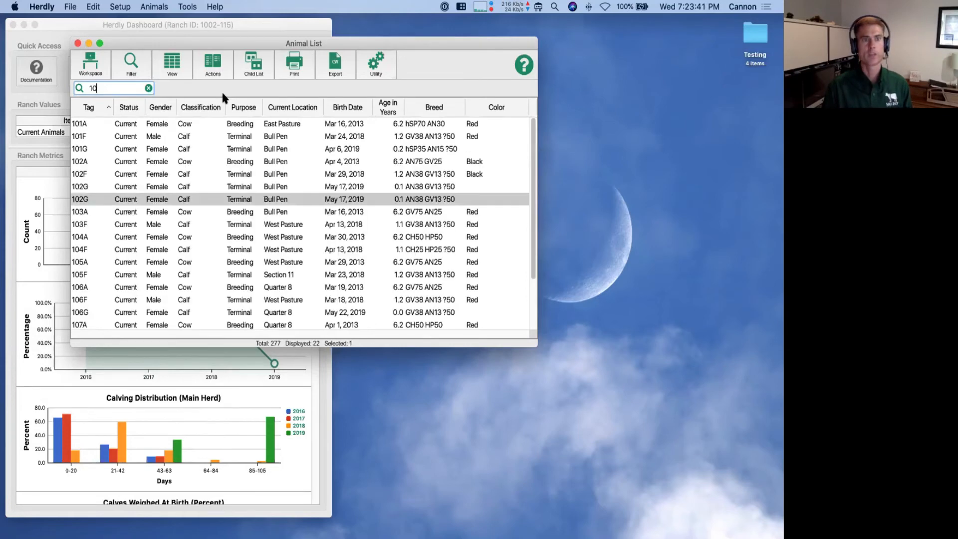
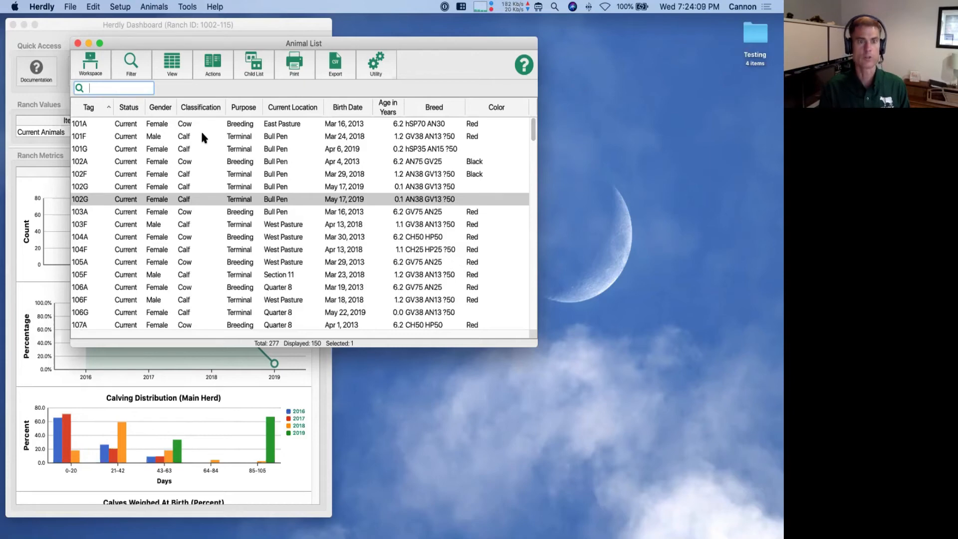
Review the animal list's filter conditions and its available columns, cancelling both without changes
key(super+f)
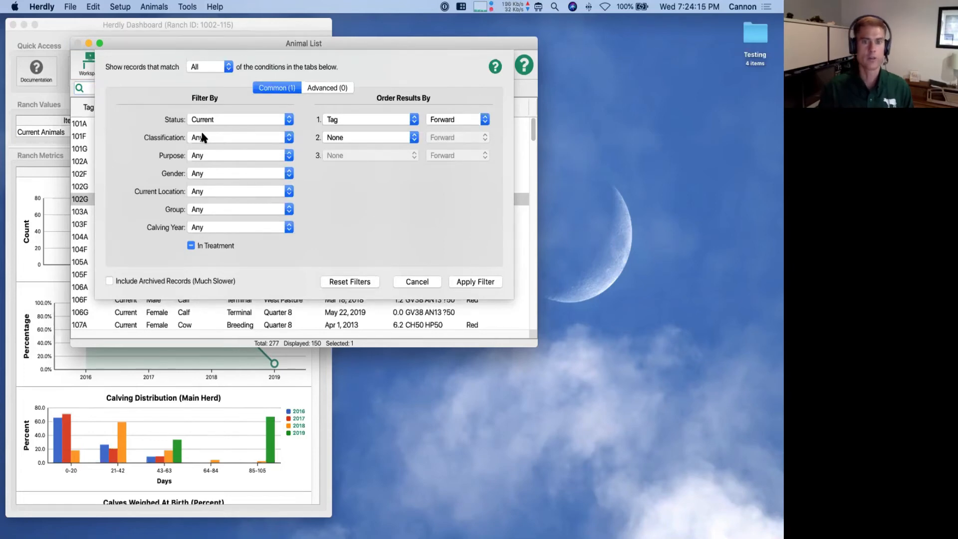
click(411, 283)
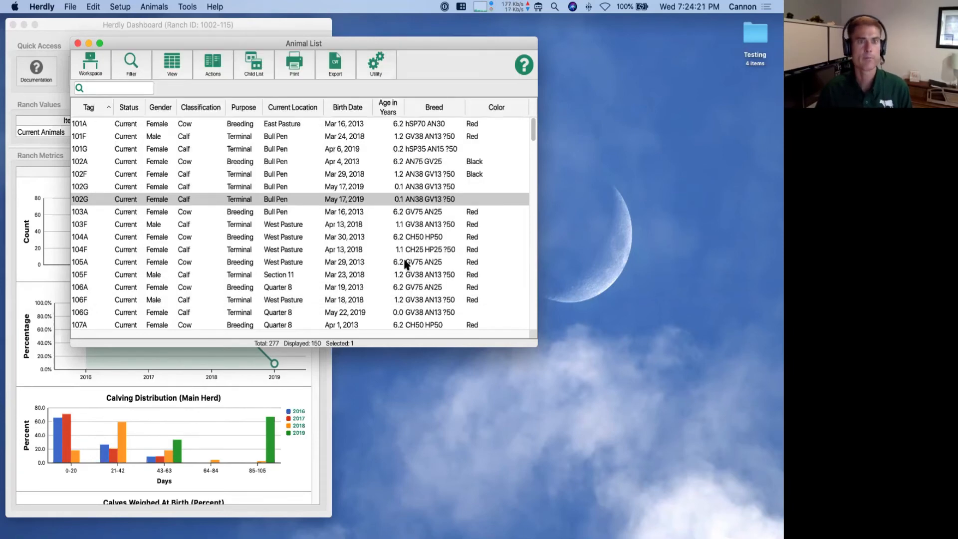
click(189, 78)
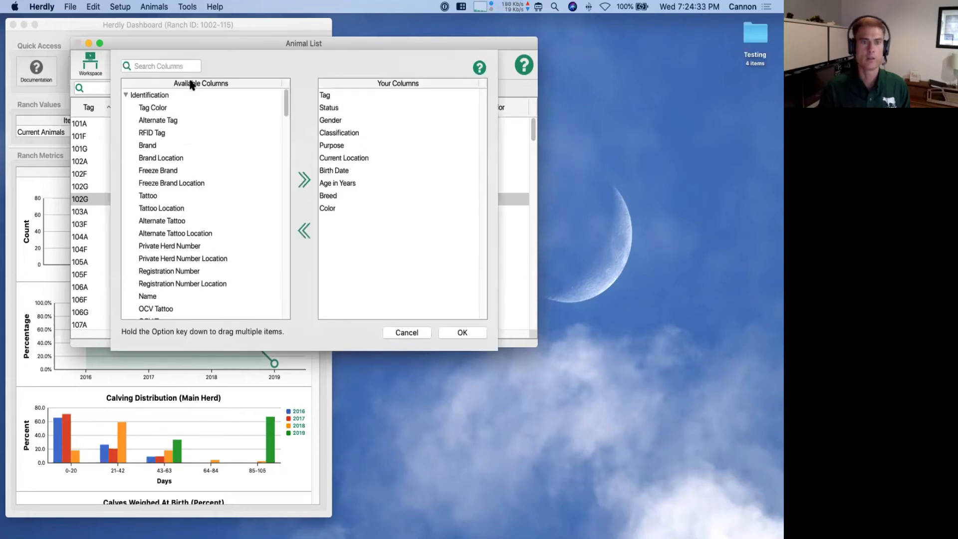
click(416, 332)
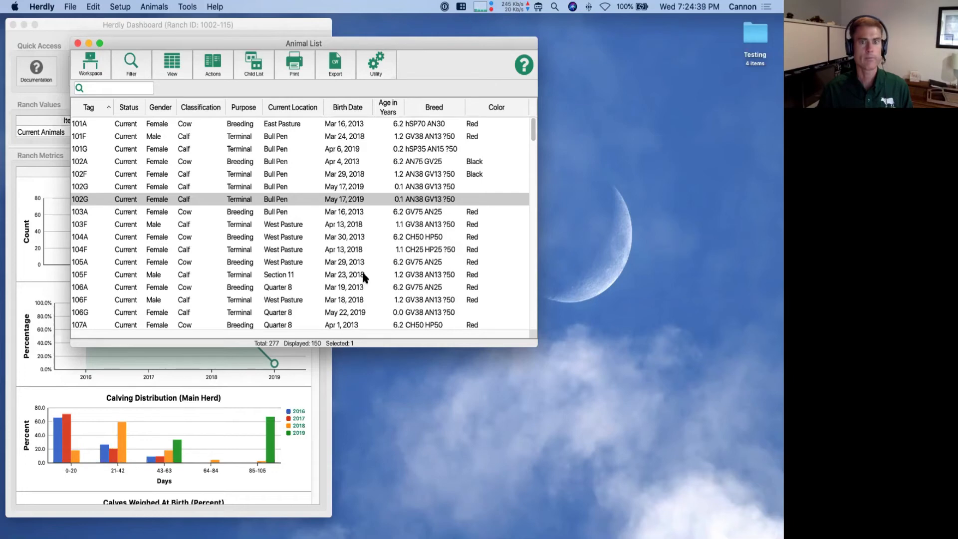
View the animal history of cow 102A and return to the full animal list
click(239, 202)
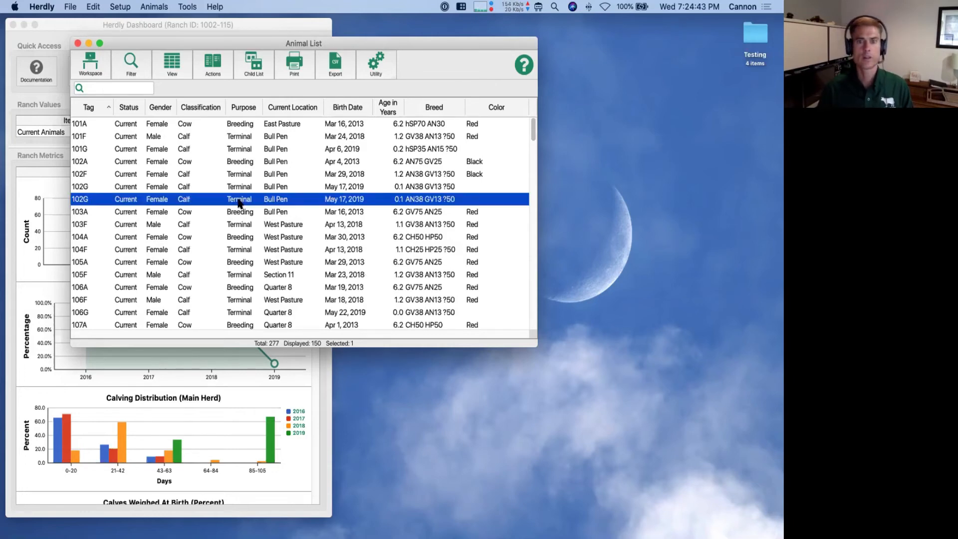
double_click(242, 162)
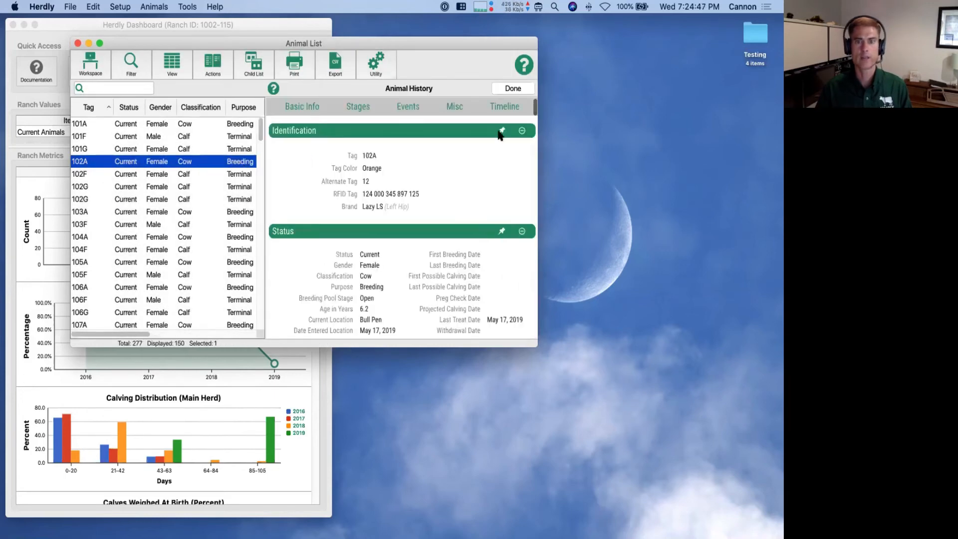
click(502, 88)
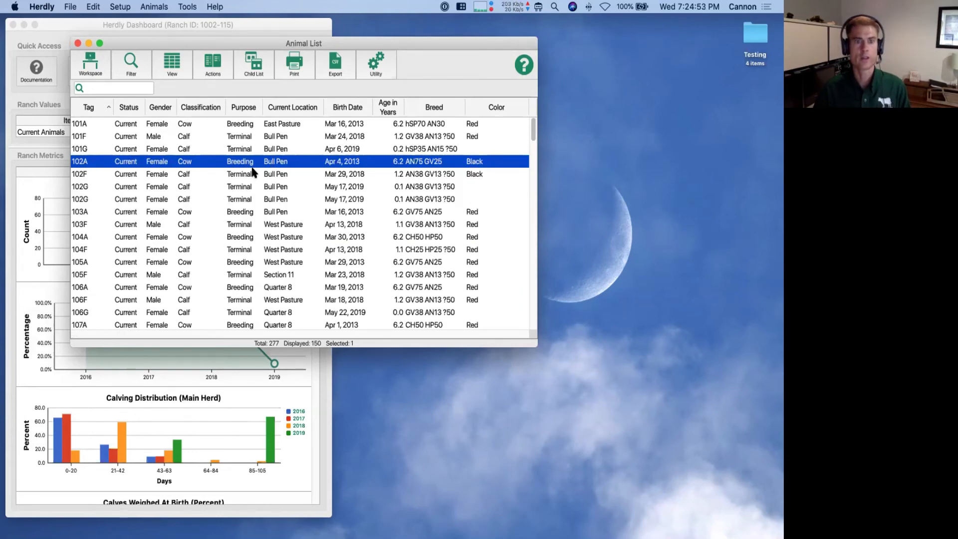
Select cow 102A together with the second calf 102G and review the actions available for multiple animals
super+click(247, 199)
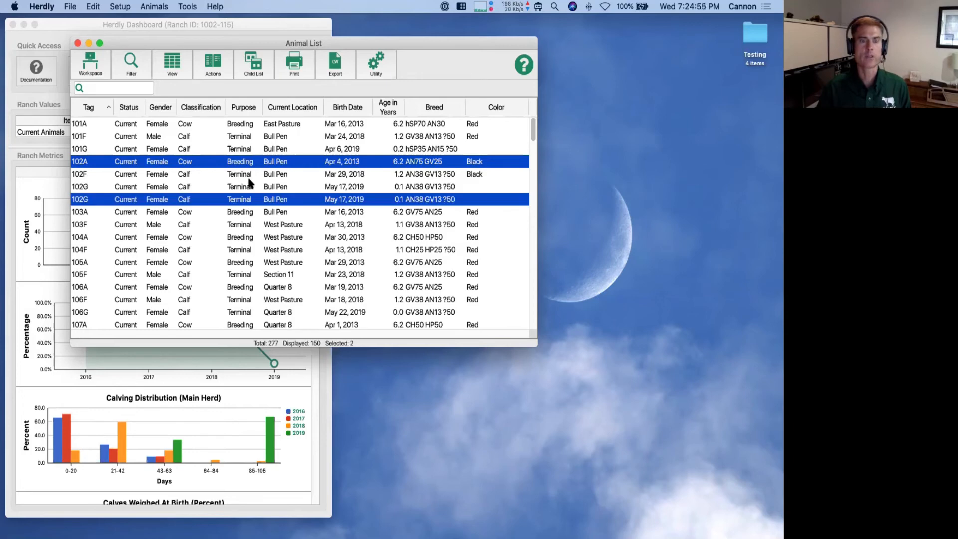
click(214, 68)
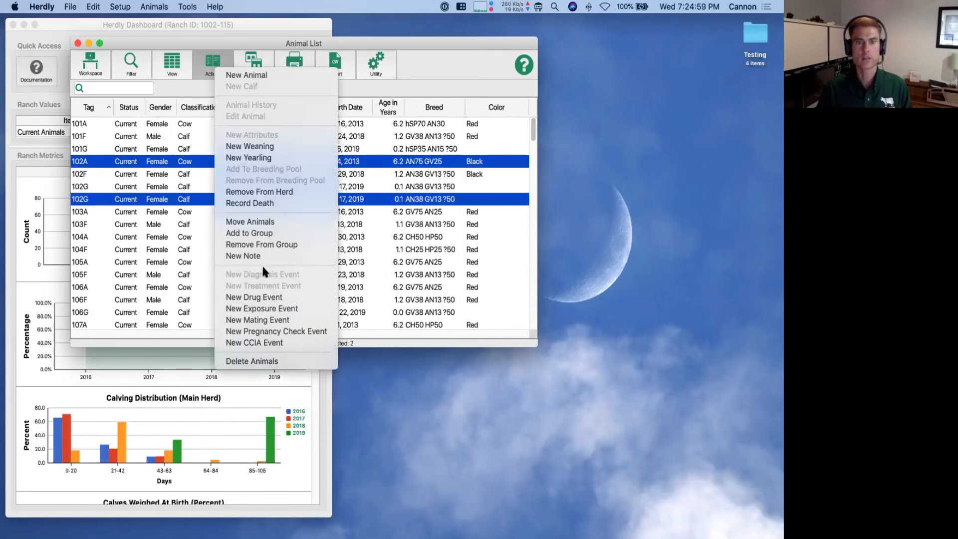
click(423, 79)
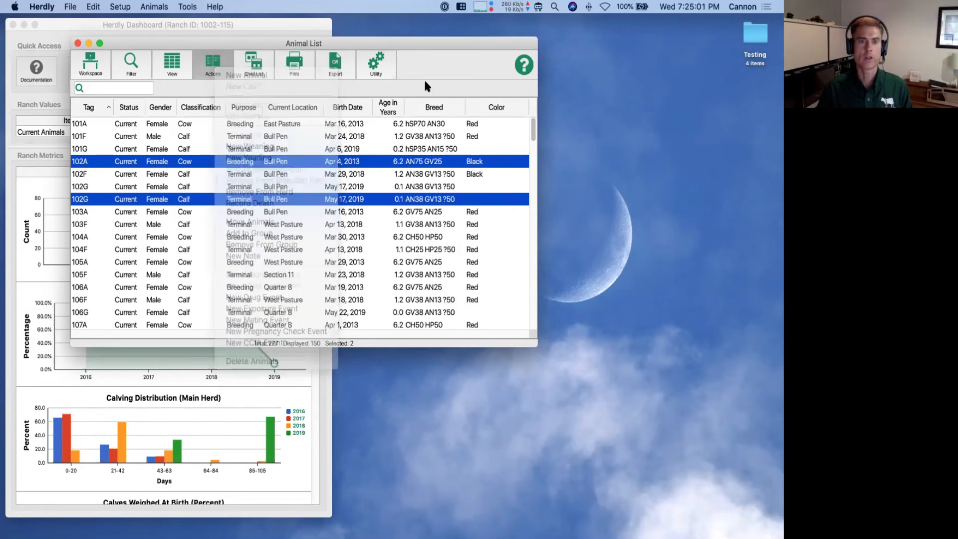
right_click(241, 201)
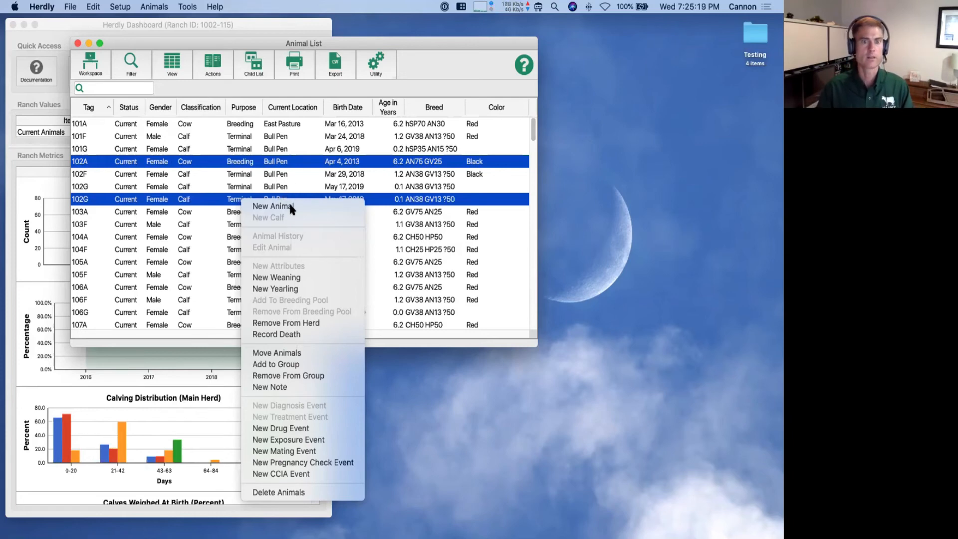
click(283, 172)
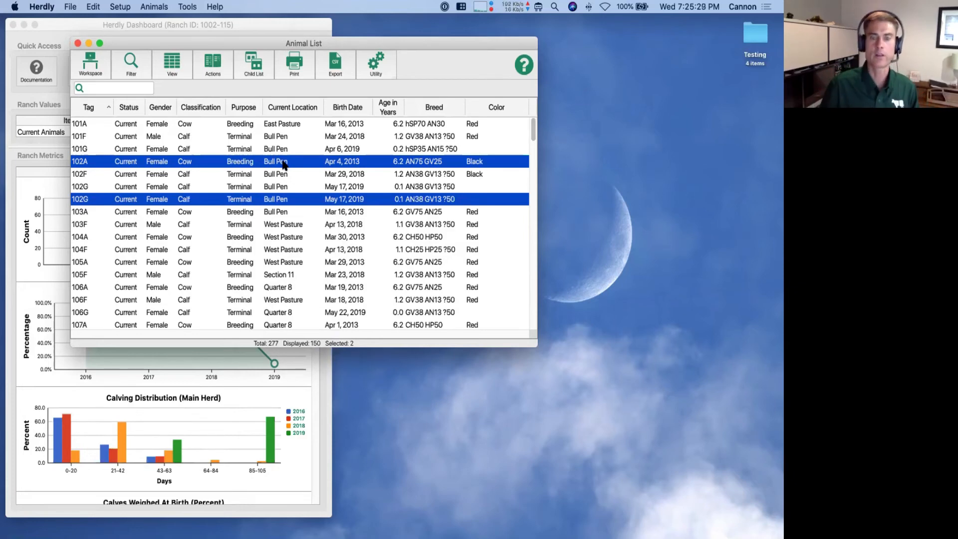
Move calf 101G to West Pasture, save the move, and dismiss the CCIA Events notice
click(246, 150)
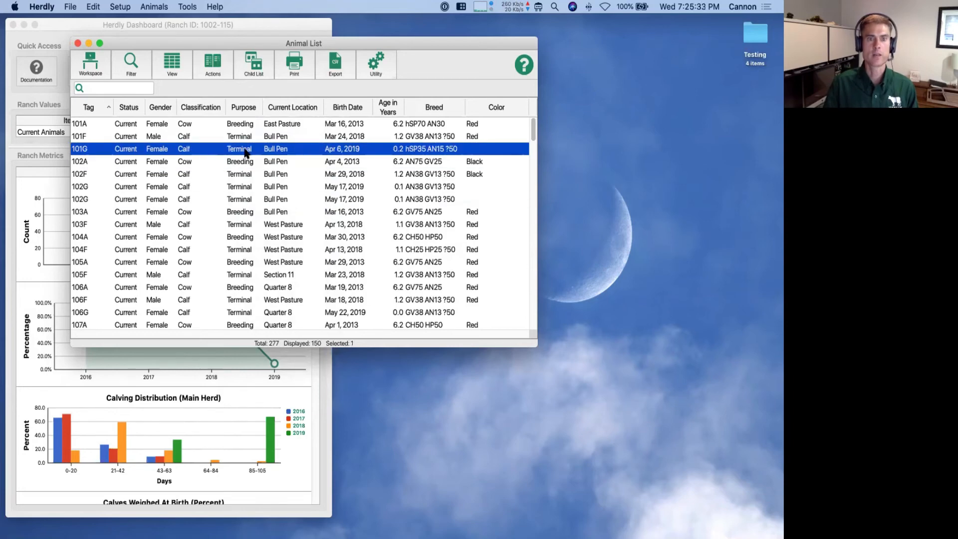
right_click(246, 153)
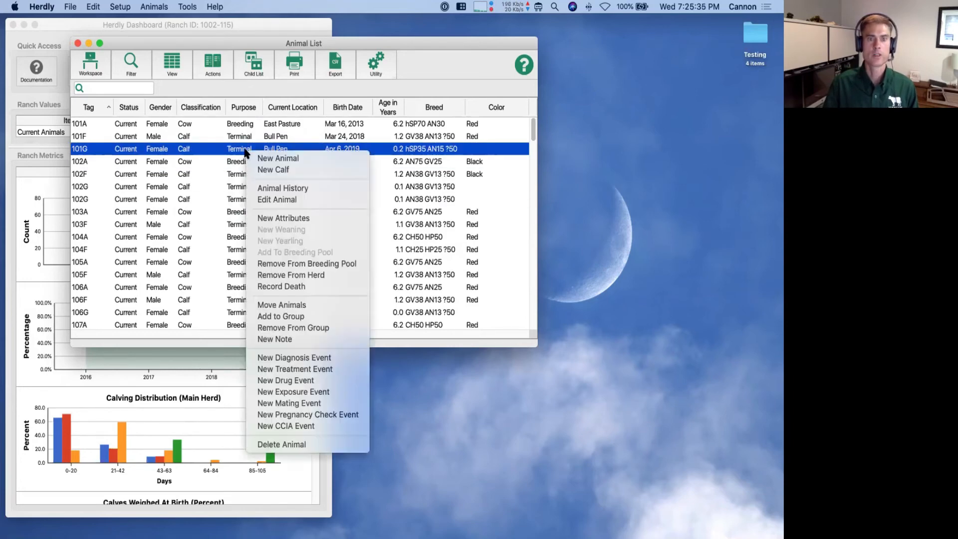
click(294, 305)
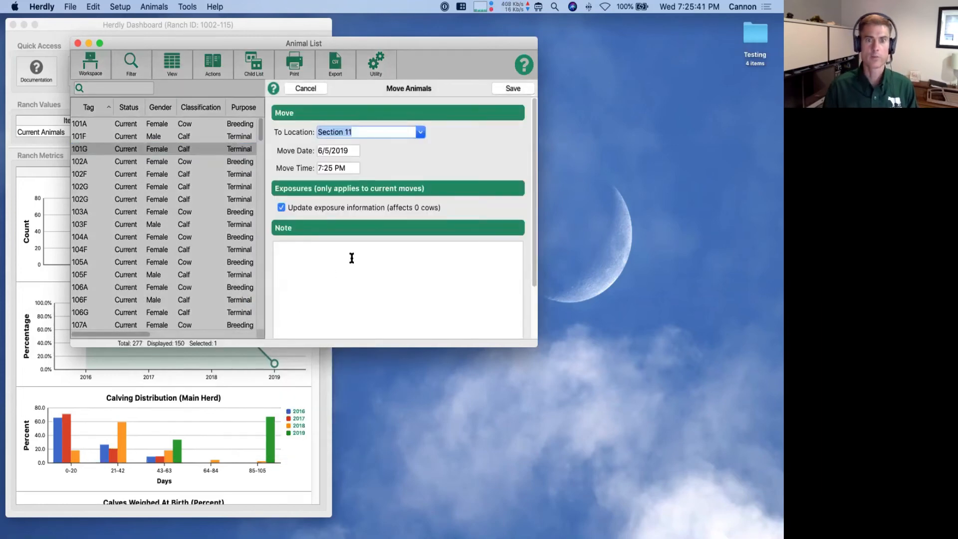
key(Escape)
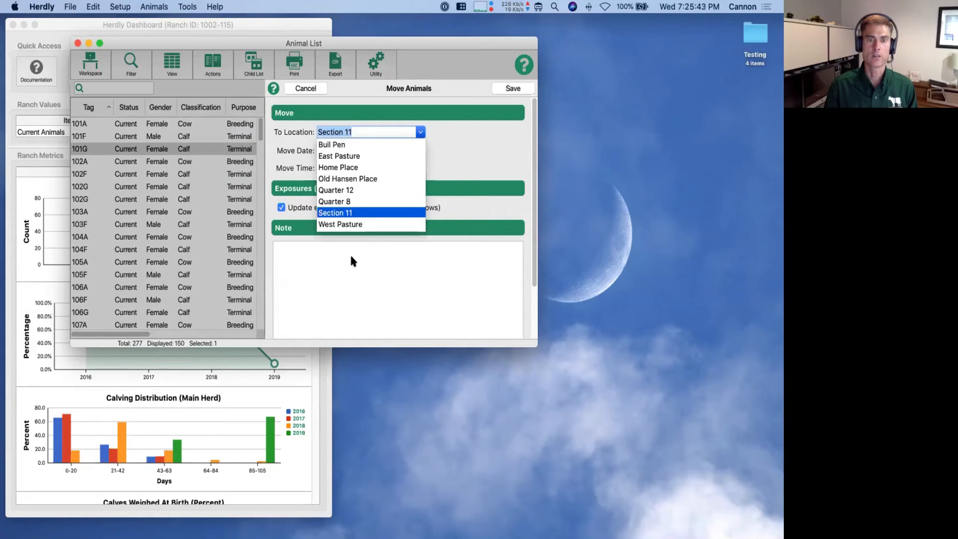
key(Down)
key(Tab)
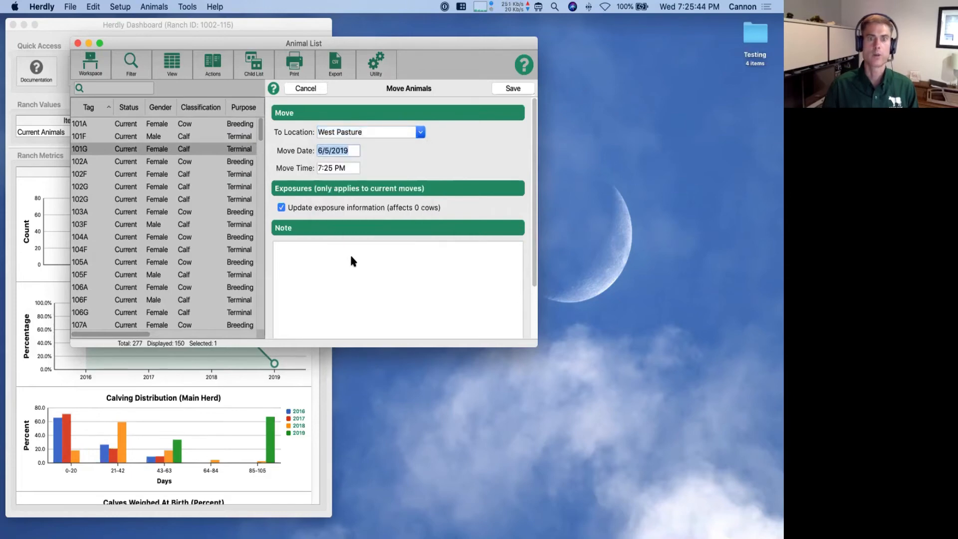
click(510, 89)
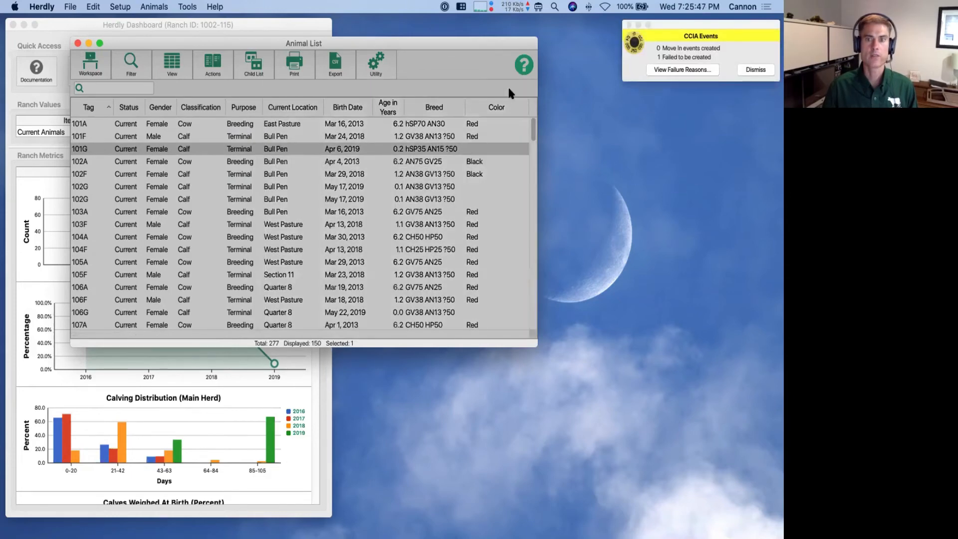
click(753, 70)
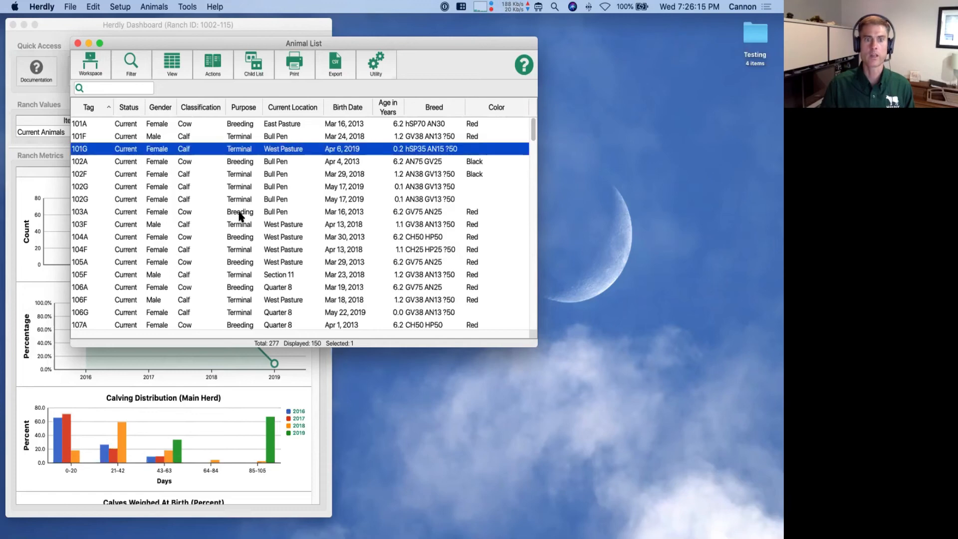
Open and cancel the move form for cow 103A, and review the status section of the first calf 102G's history
double_click(239, 212)
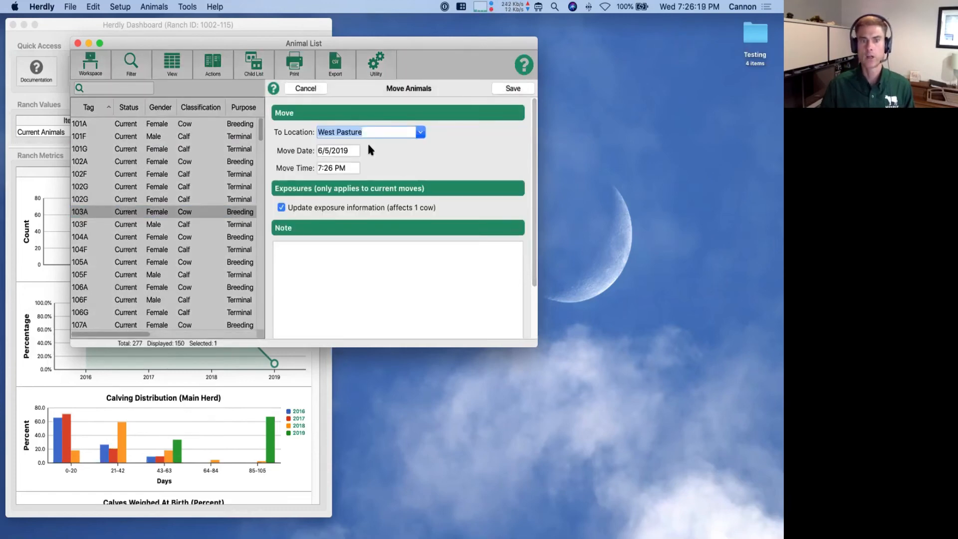
click(305, 88)
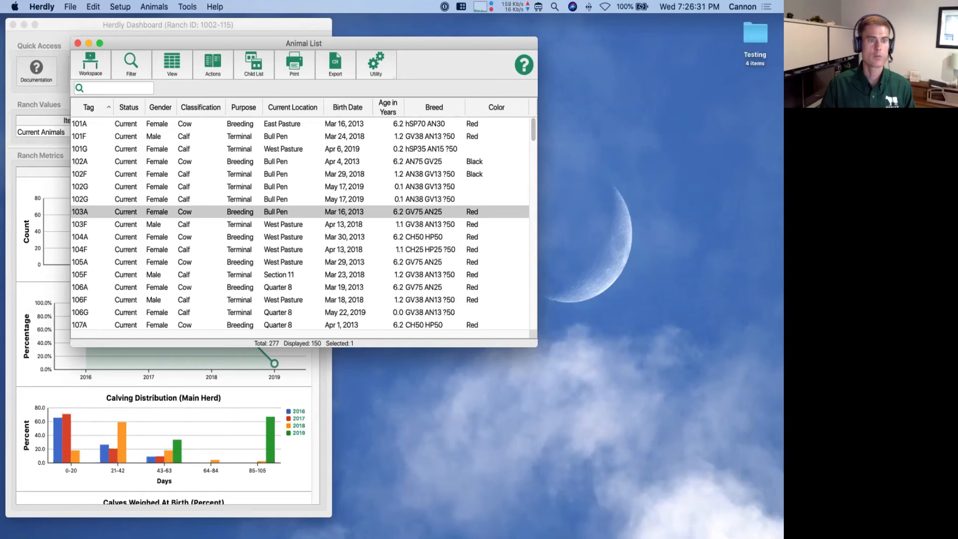
double_click(285, 187)
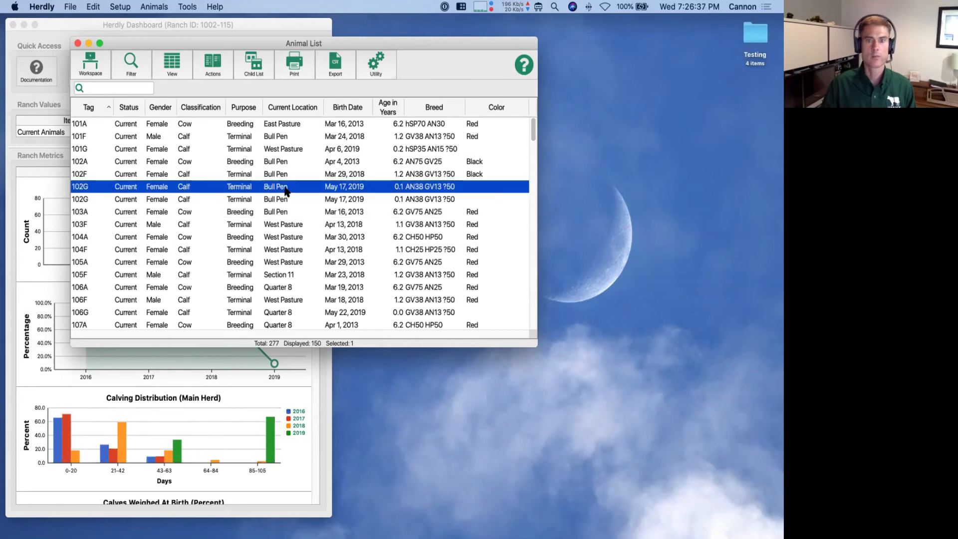
scroll(492, 268, down, 2)
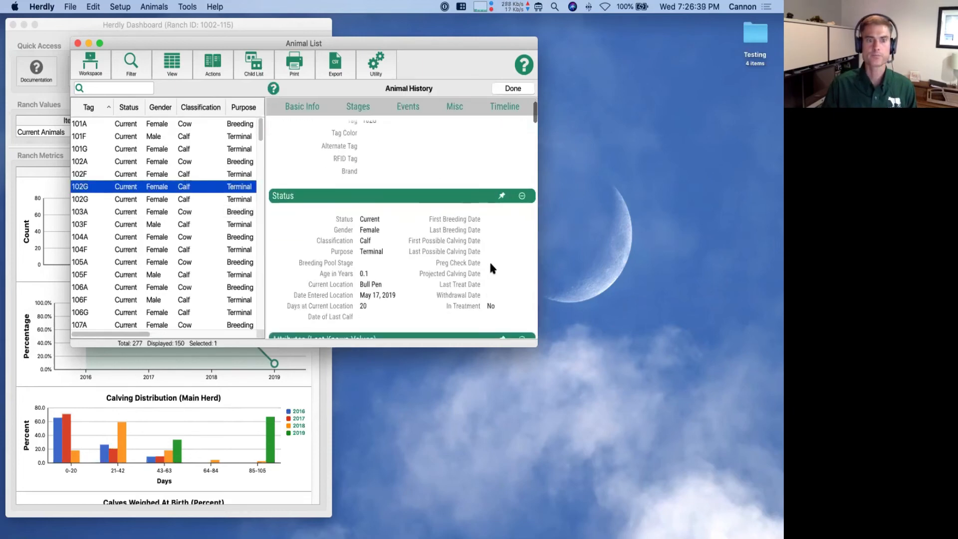
click(499, 88)
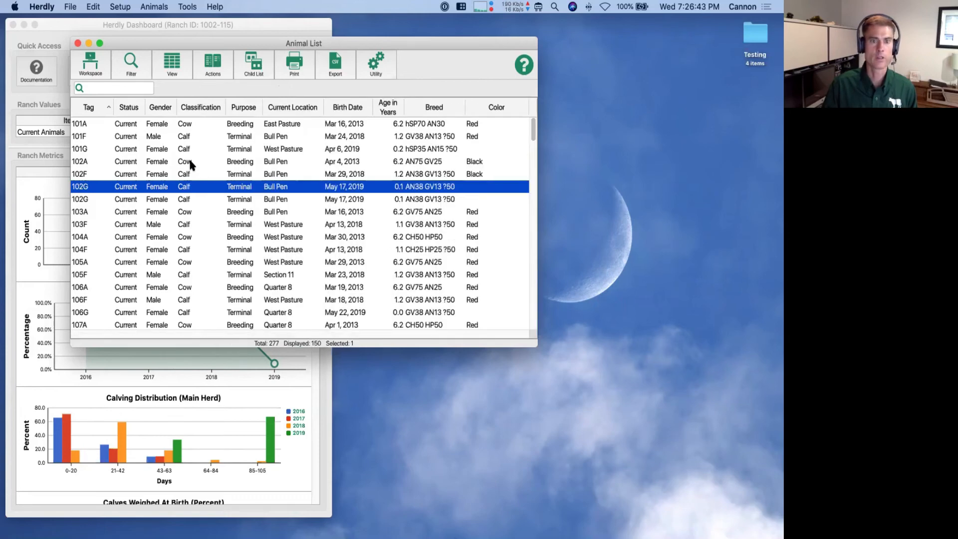
Review cow 101A's calving events and the history of her calf 101G, and return to the animal list with 101F selected
double_click(186, 124)
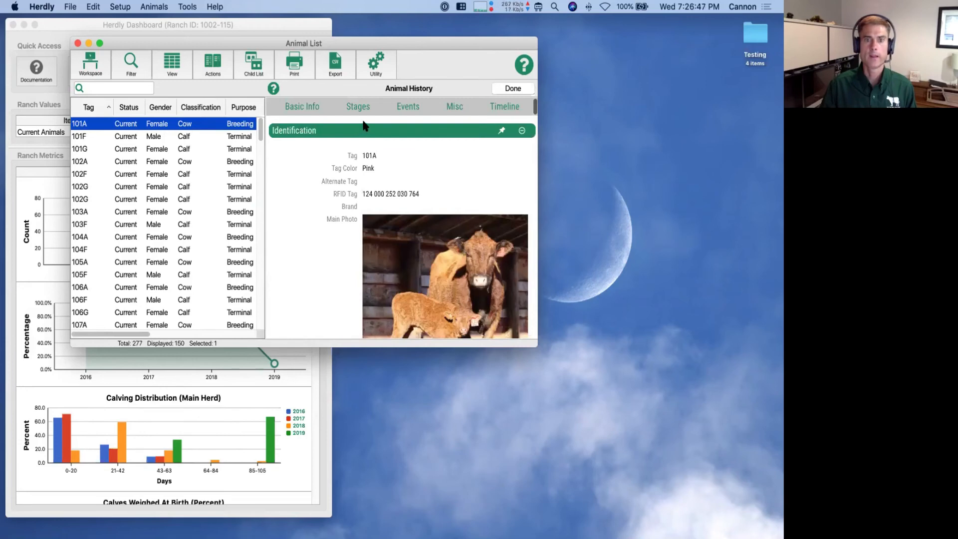
click(402, 108)
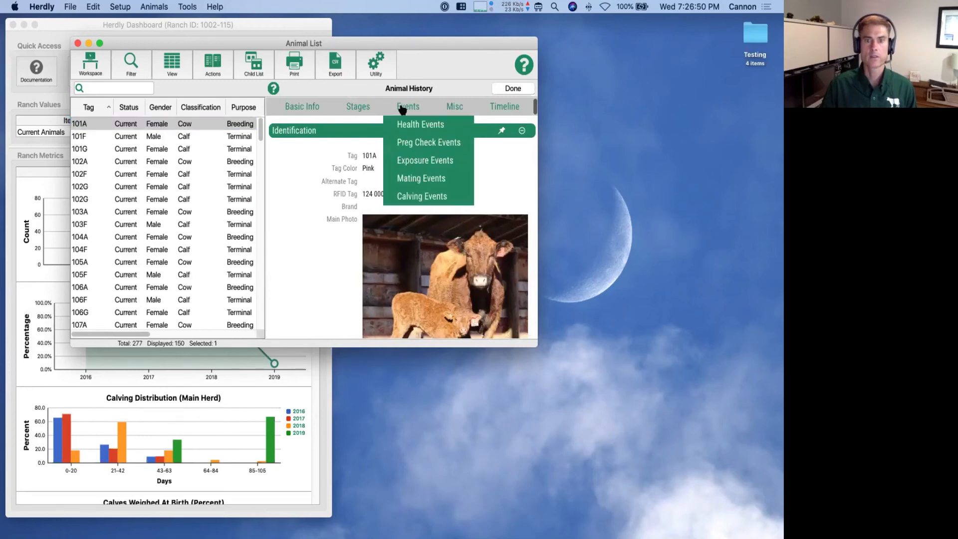
click(430, 194)
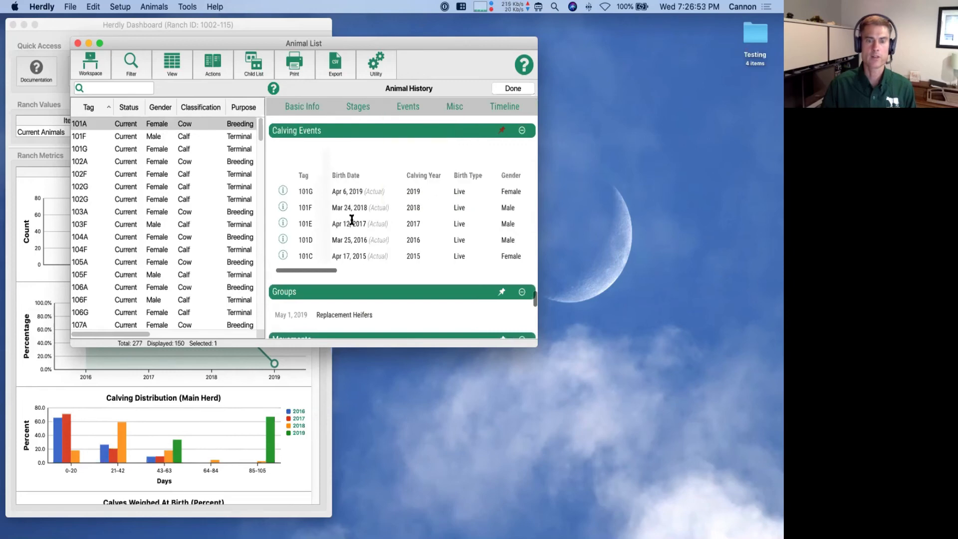
click(282, 192)
drag(321, 45, 469, 61)
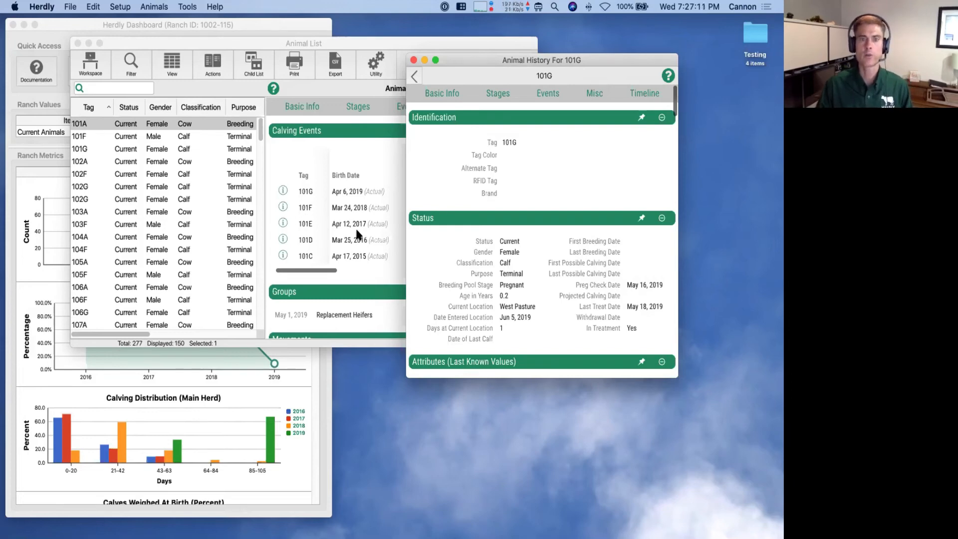
click(414, 60)
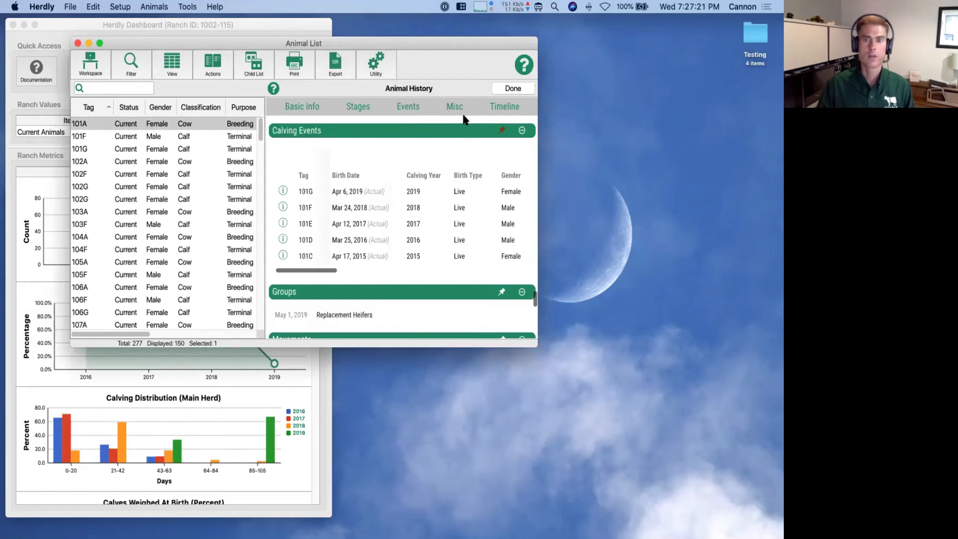
click(512, 89)
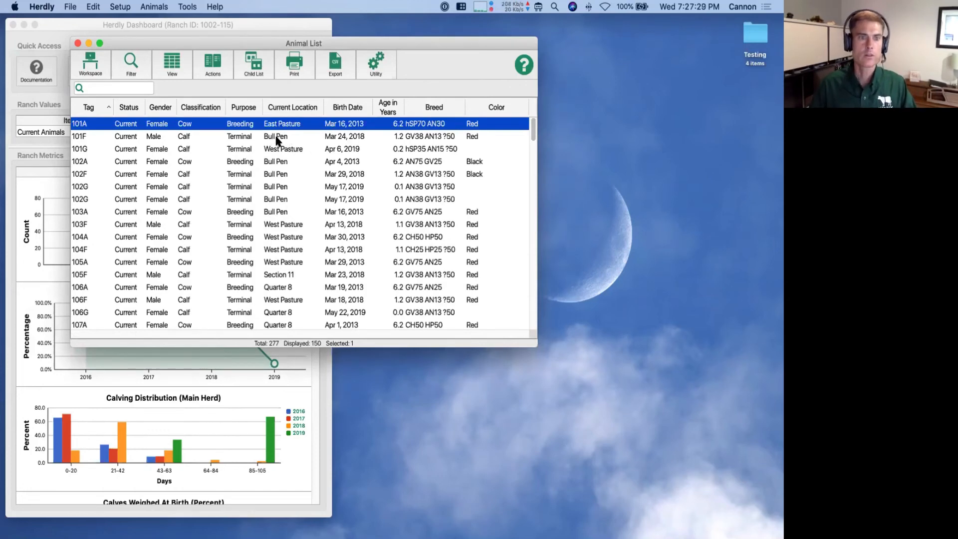
click(278, 140)
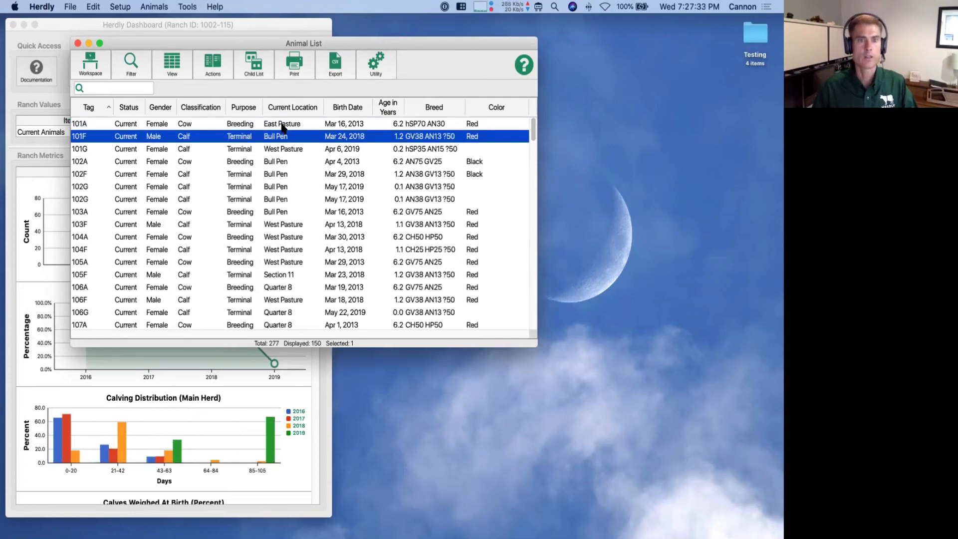
Start a new calf record for cow 101A and enlarge the animal list window to show more of the form
click(283, 126)
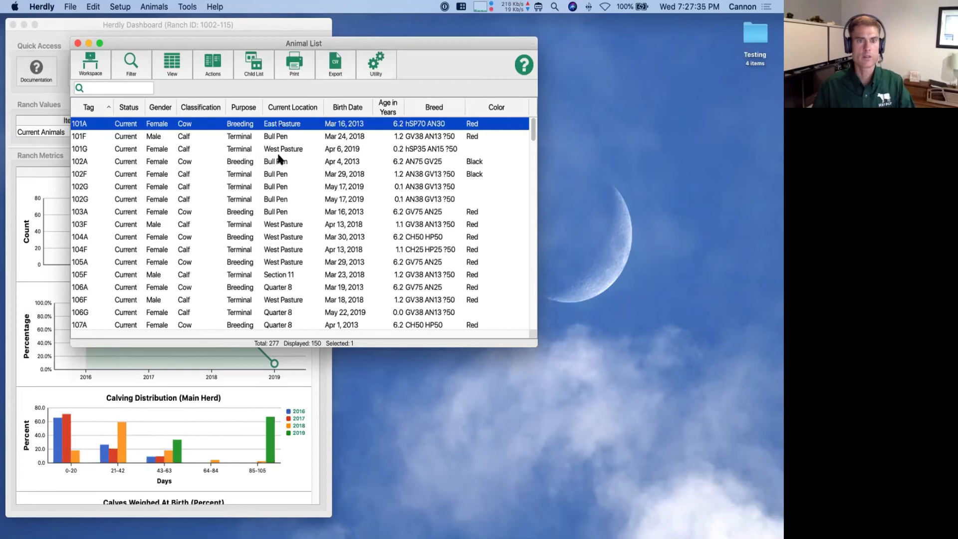
right_click(220, 126)
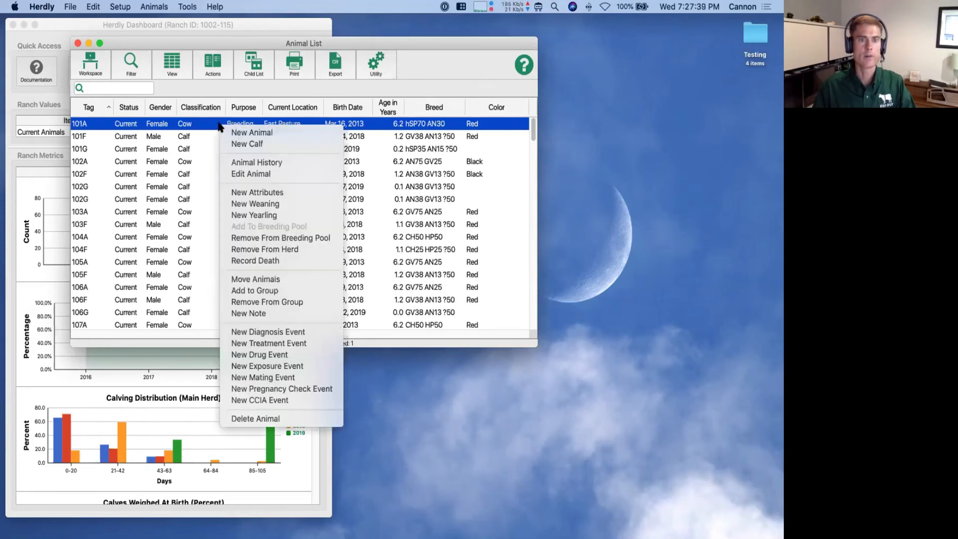
click(251, 145)
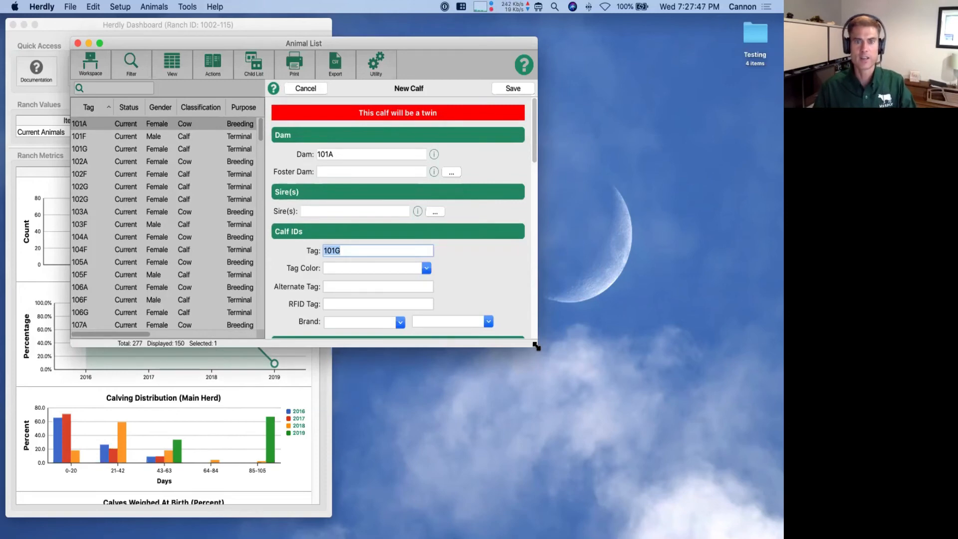
drag(536, 346, 537, 496)
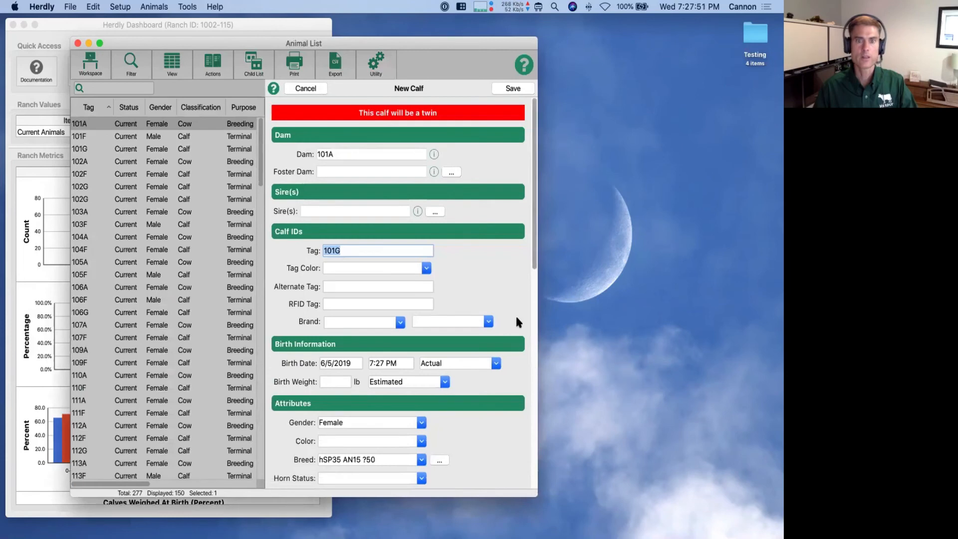
Choose bull 167A-B as the new calf's sire from the exposed bulls and confirm the choice
click(436, 212)
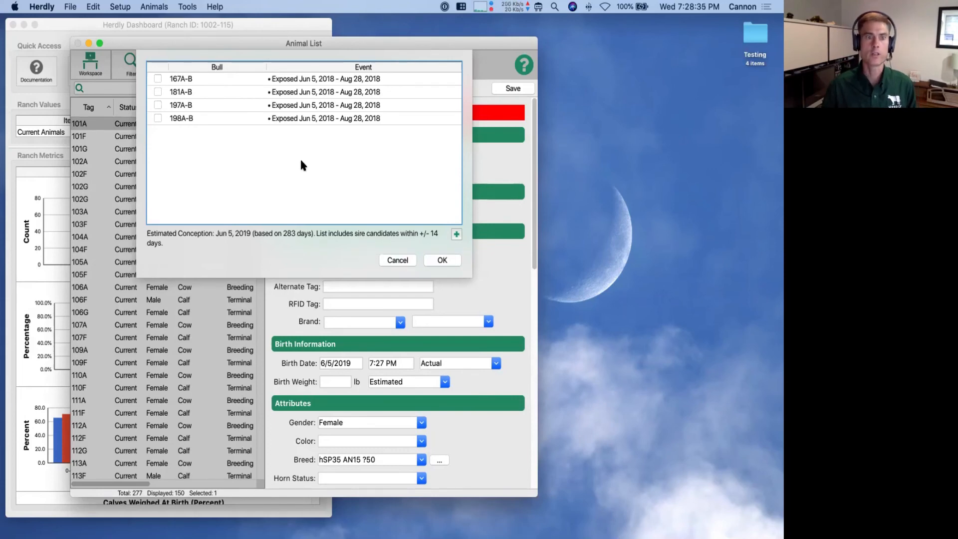
click(157, 78)
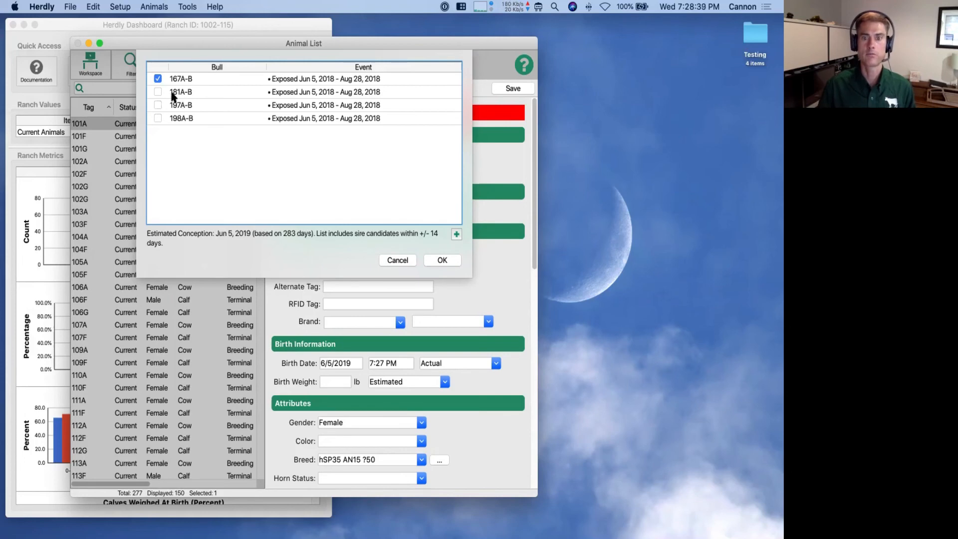
click(442, 260)
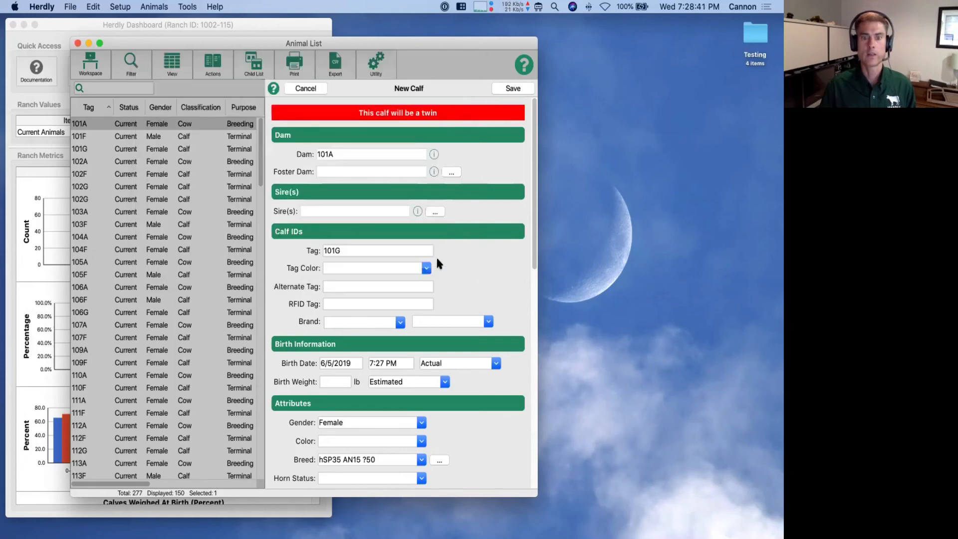
Set all four exposed bulls, 167A-B, 181A-B, 197A-B and 198A-B, as the new calf's possible sires
click(436, 212)
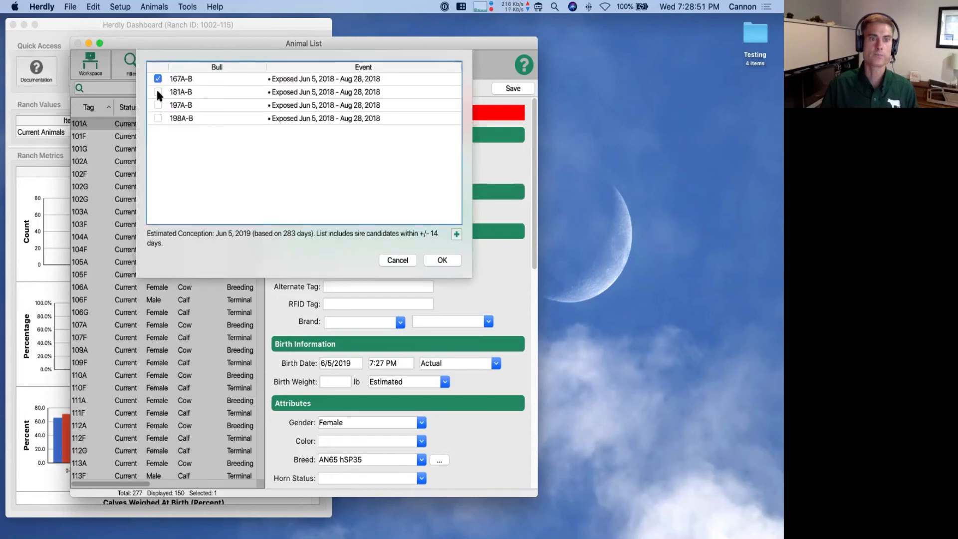
click(158, 91)
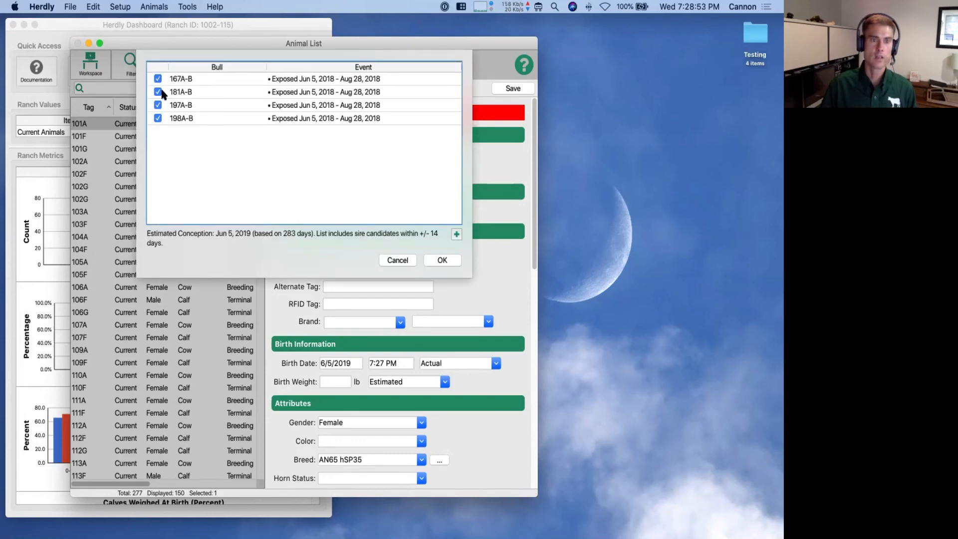
click(157, 117)
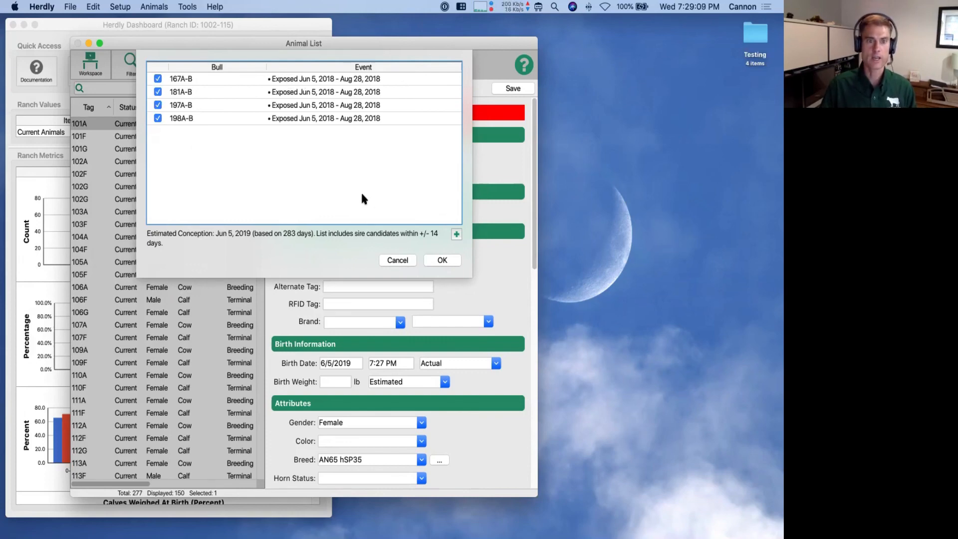
click(442, 261)
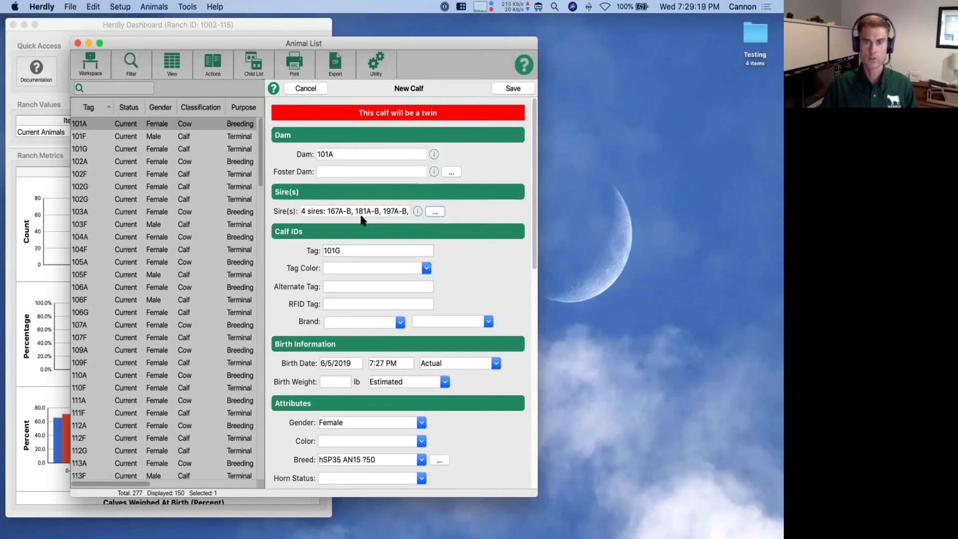
Reopen the new calf's sire candidates and add male 155F from the current animals
click(435, 211)
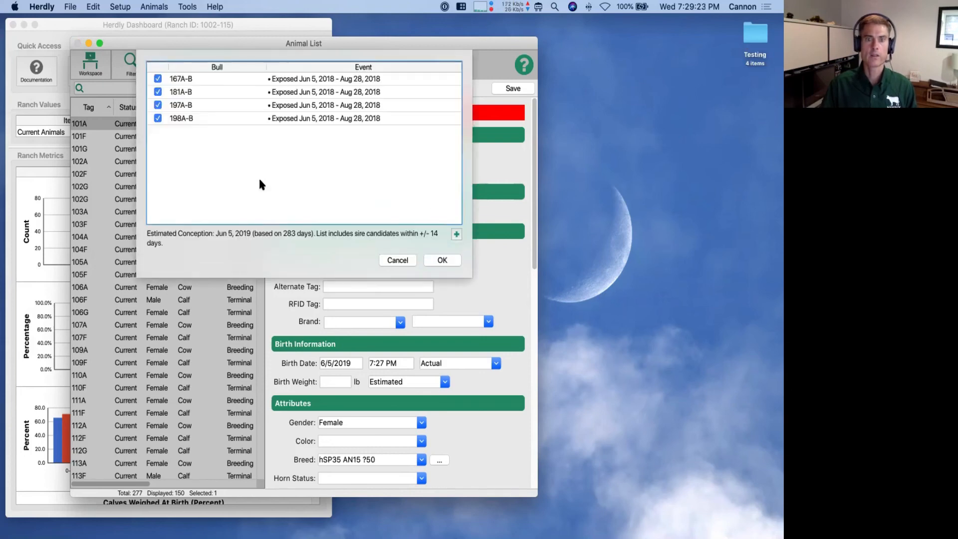
click(457, 235)
scroll(415, 230, down, 5)
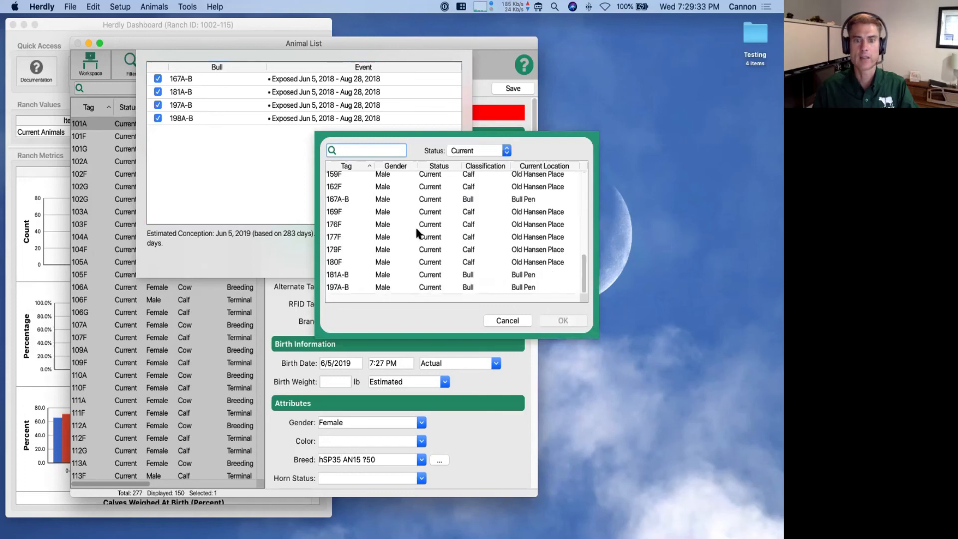
click(389, 216)
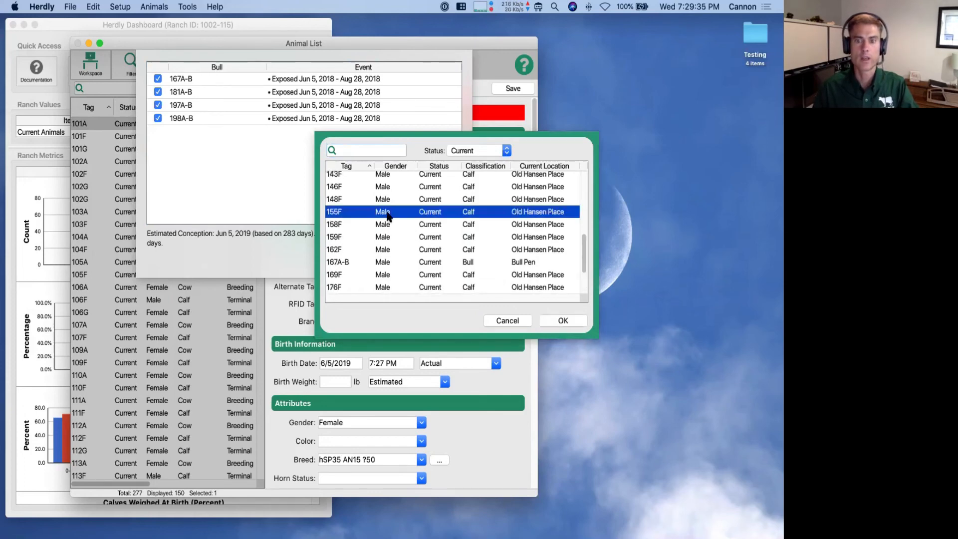
double_click(388, 216)
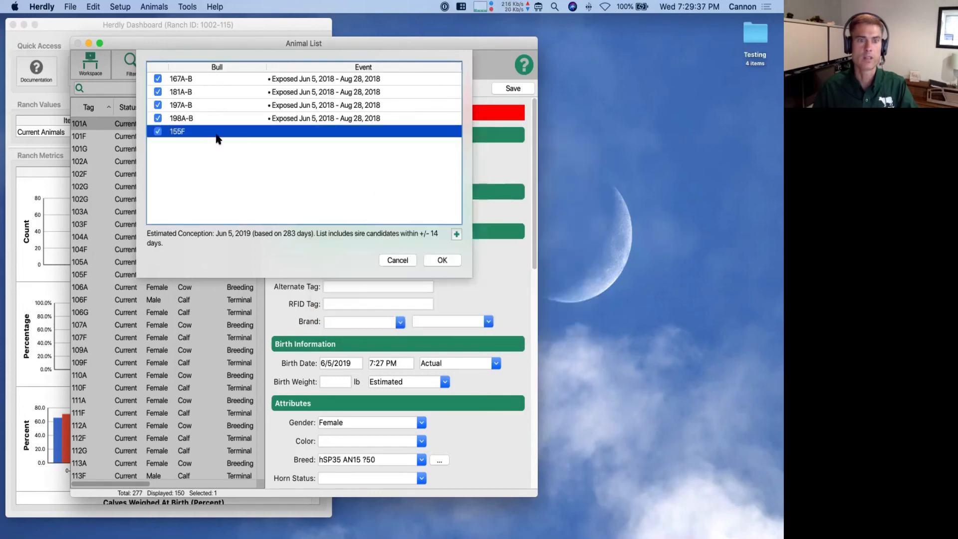
Leave only 197A-B and 155F chosen as the new calf's sires and confirm the selection
click(157, 118)
click(158, 105)
click(158, 92)
click(158, 79)
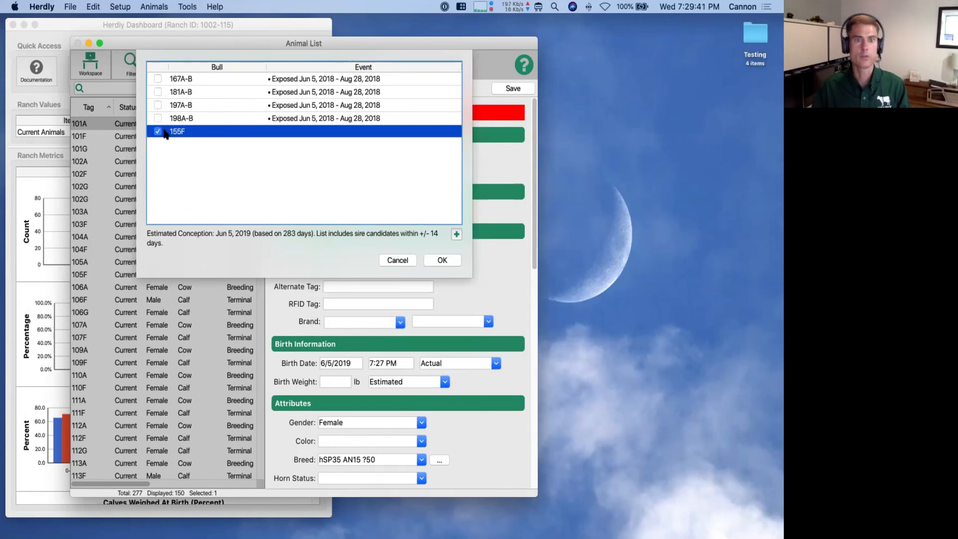
click(157, 104)
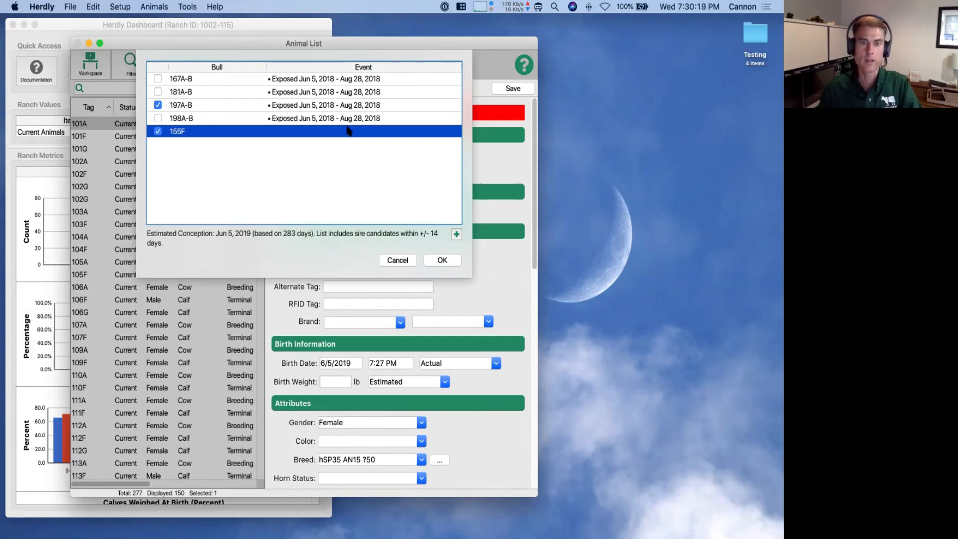
click(441, 261)
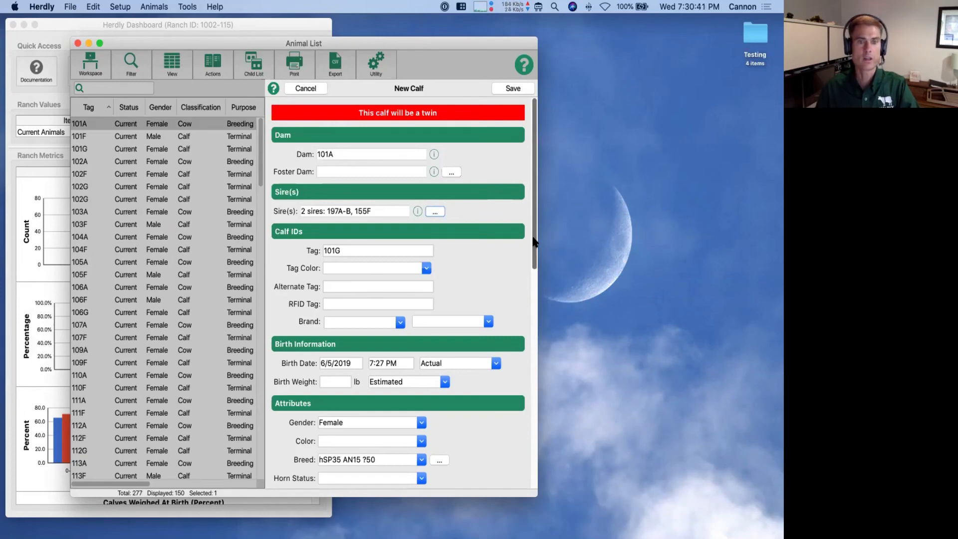
Switch to Safari, go from the Data Entry Techniques article back to the Herdly support topics, and bring up the presentation slides
mouse_move(639, 527)
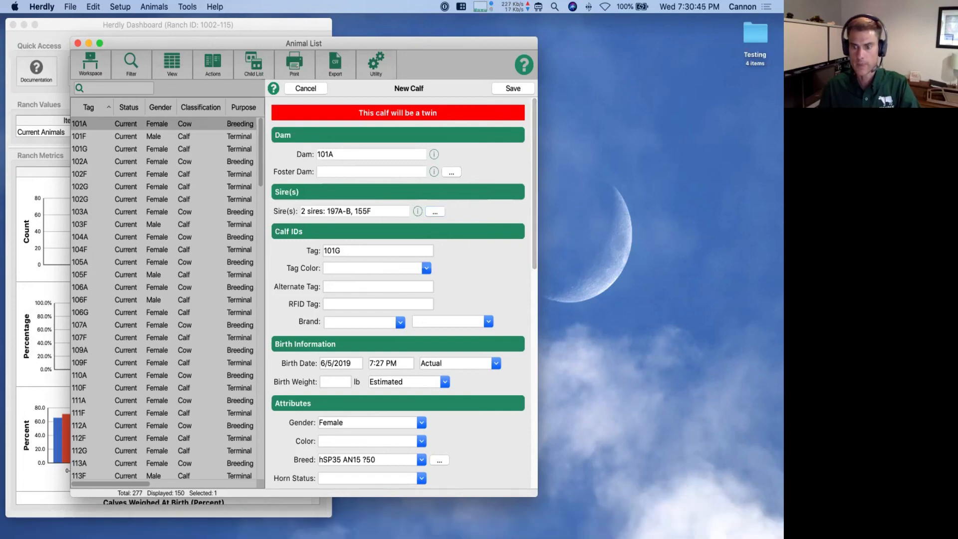
click(741, 526)
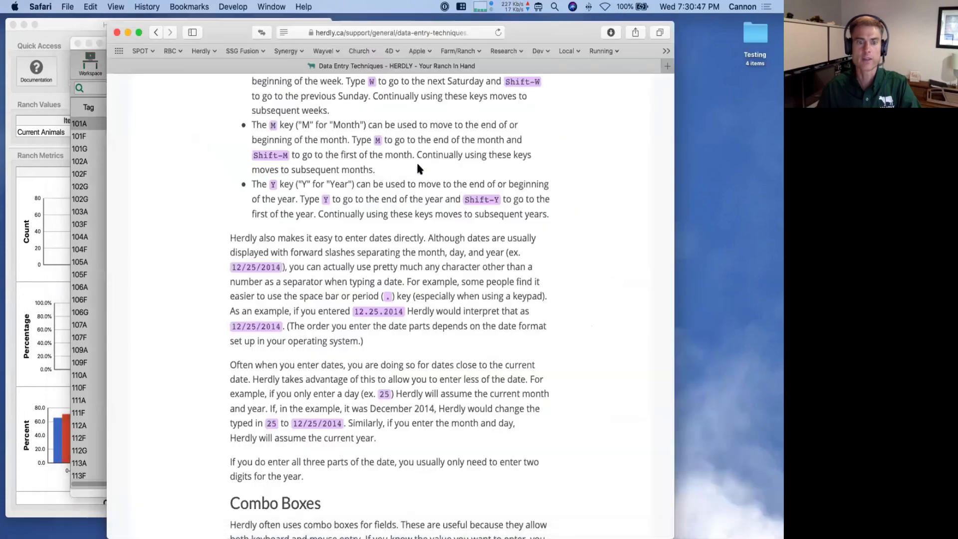
scroll(398, 258, down, 5)
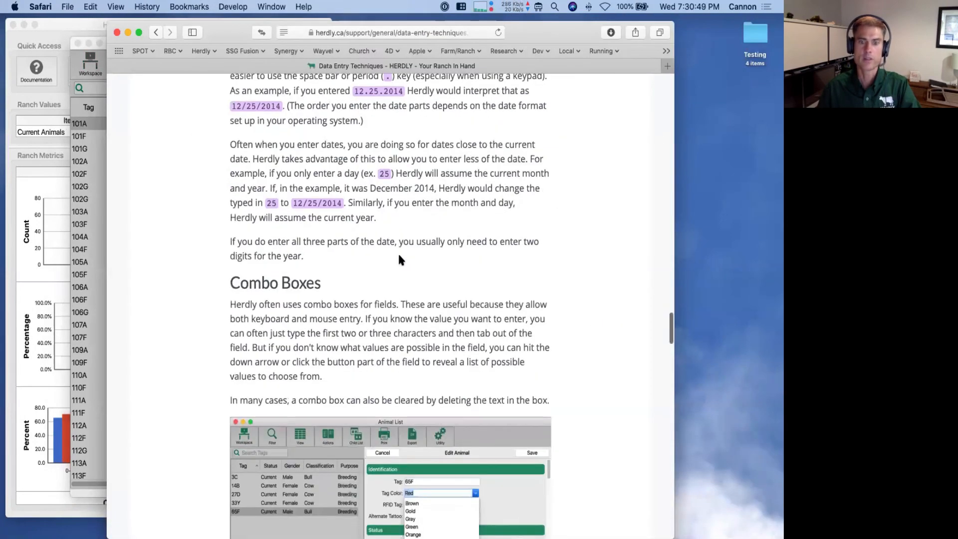
scroll(398, 257, down, 5)
scroll(400, 257, up, 3)
scroll(399, 257, up, 1)
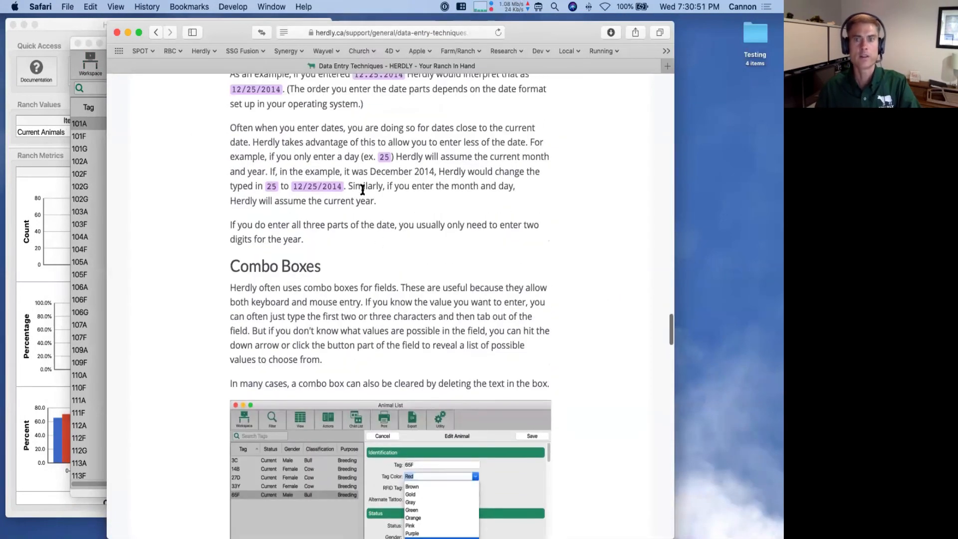
click(155, 33)
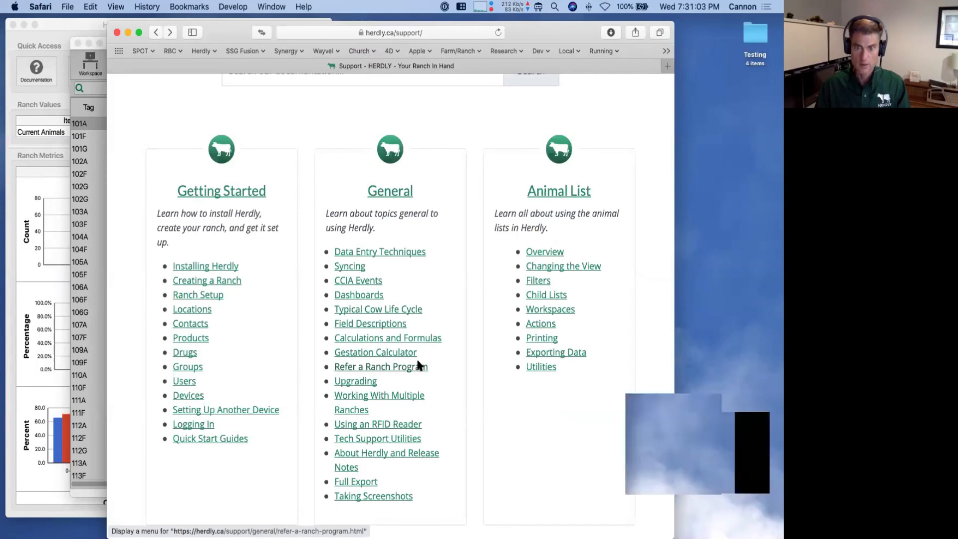
key(super+Tab)
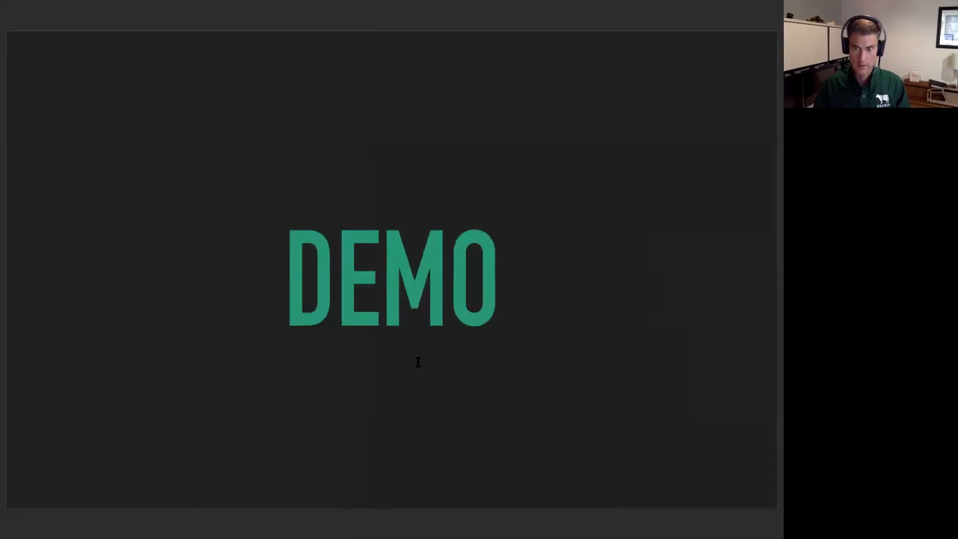